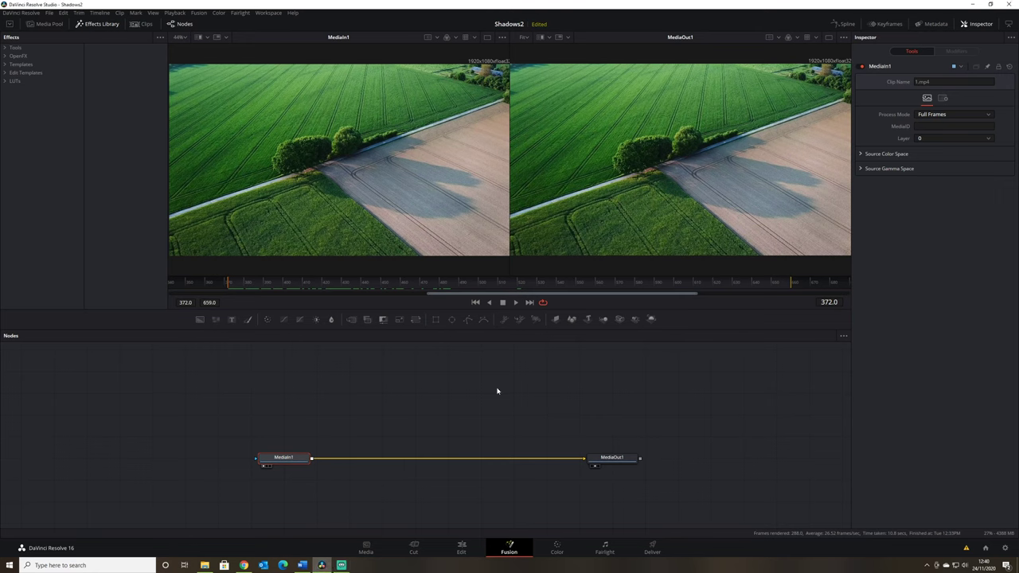
Add a Camera Tracker node between MediaIn1 and MediaOut1 and display it in the viewer that shows MediaIn1.
key(shift+space)
text(Camera Tracker)
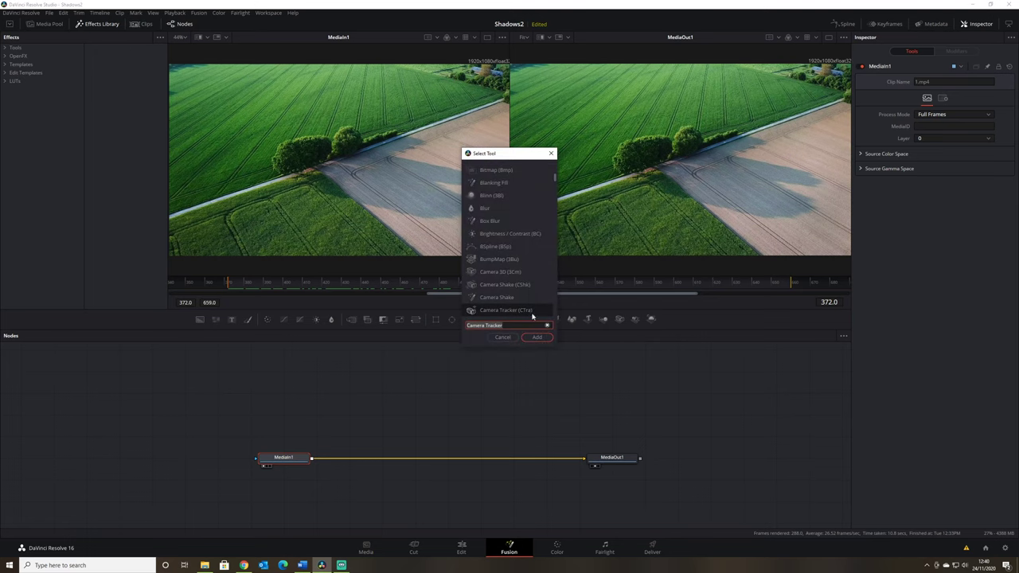
click(530, 339)
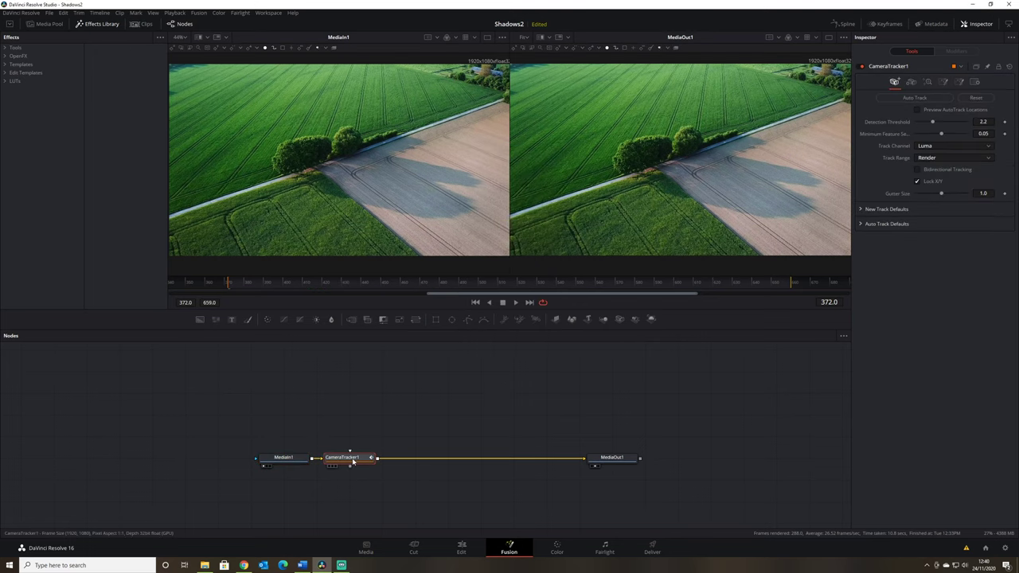
drag(353, 460, 383, 220)
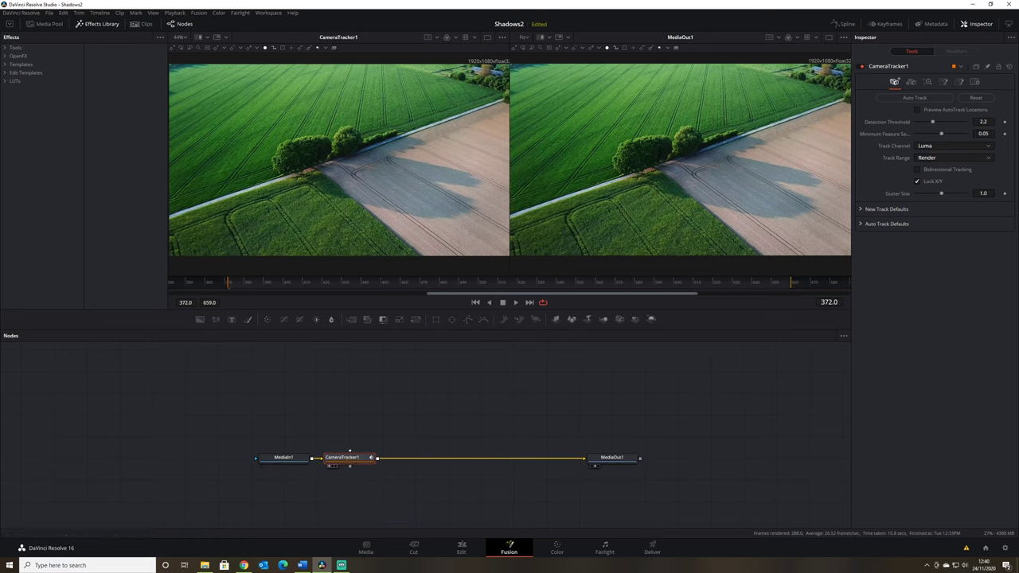
Preview the auto track locations, set Detection Threshold to 2.698 and minimum feature separation to 0.0252, and auto track the clip.
click(932, 112)
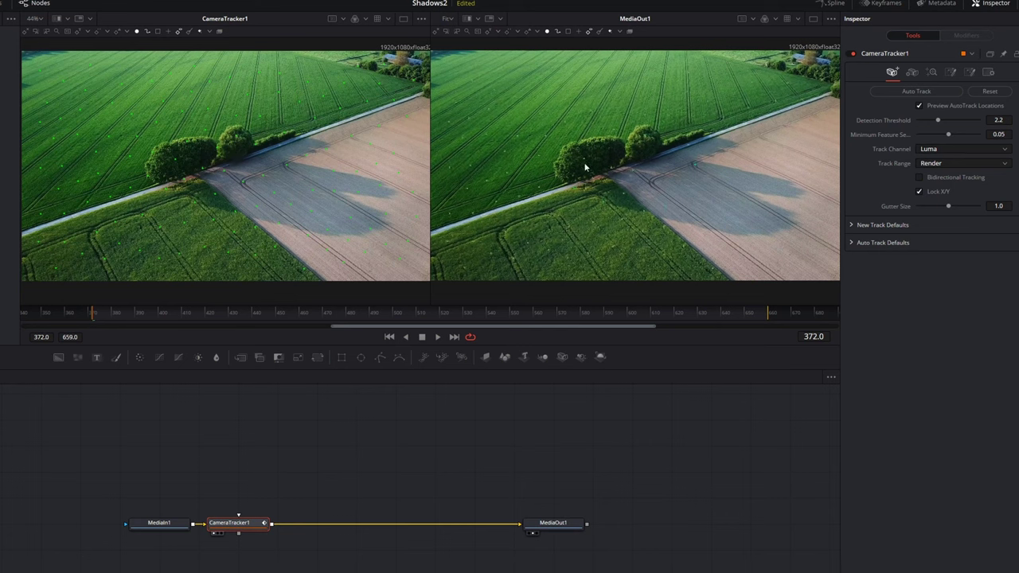
drag(938, 121, 921, 122)
drag(948, 134, 967, 134)
drag(968, 133, 929, 134)
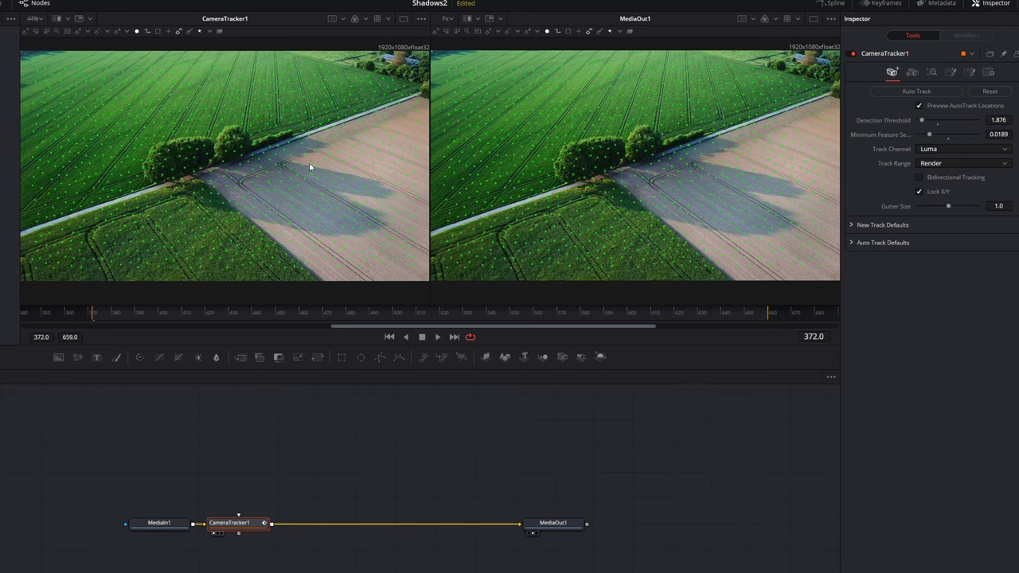
drag(921, 120, 964, 120)
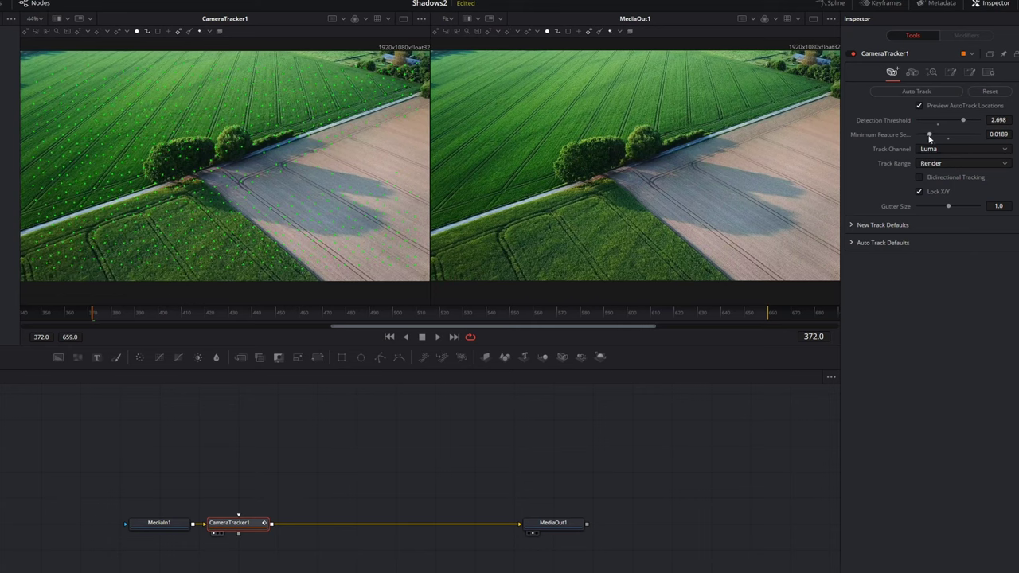
drag(928, 135, 933, 135)
click(930, 93)
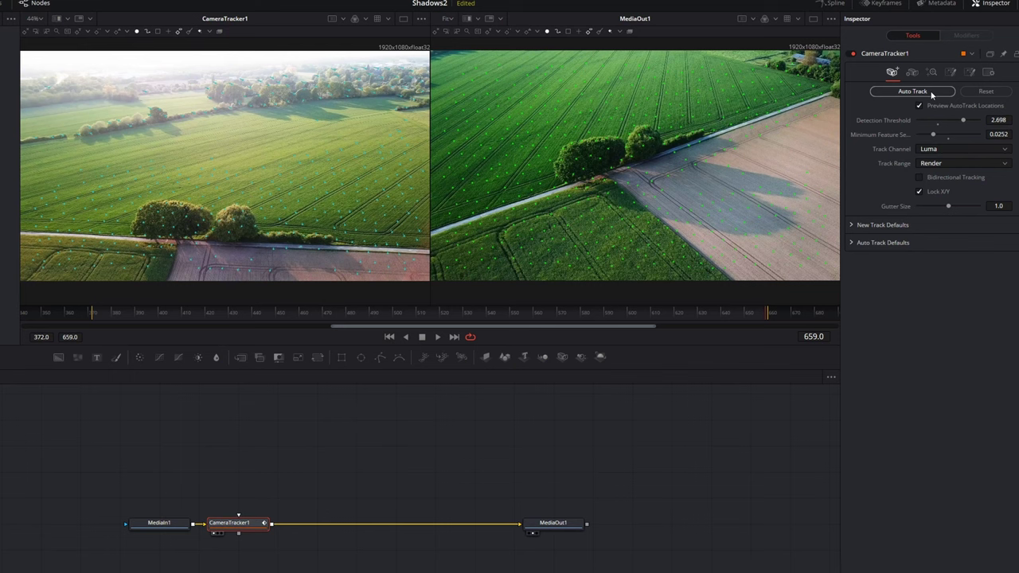
drag(478, 315, 96, 321)
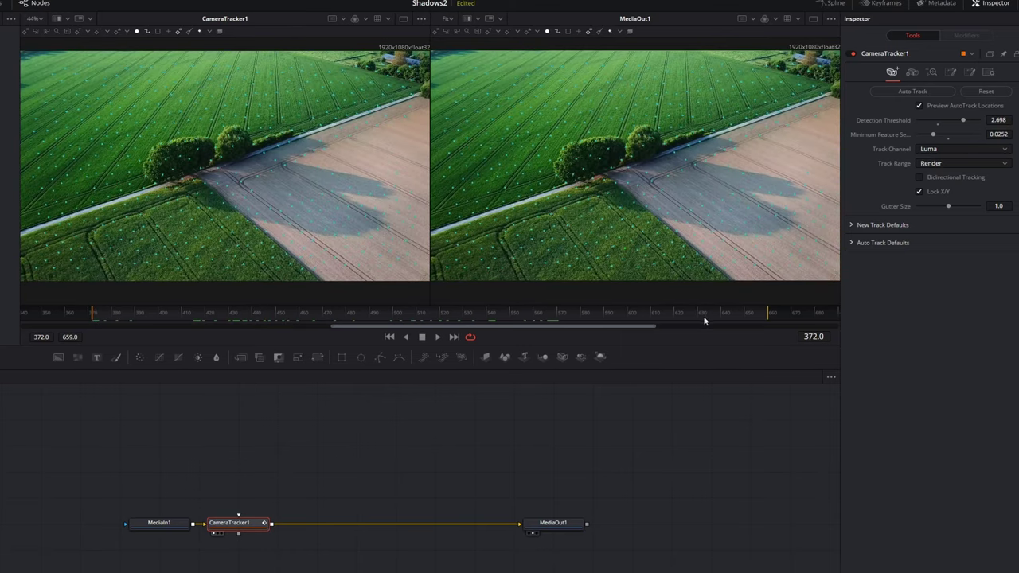
Set the camera tracker's focal length to 20 mm.
click(912, 73)
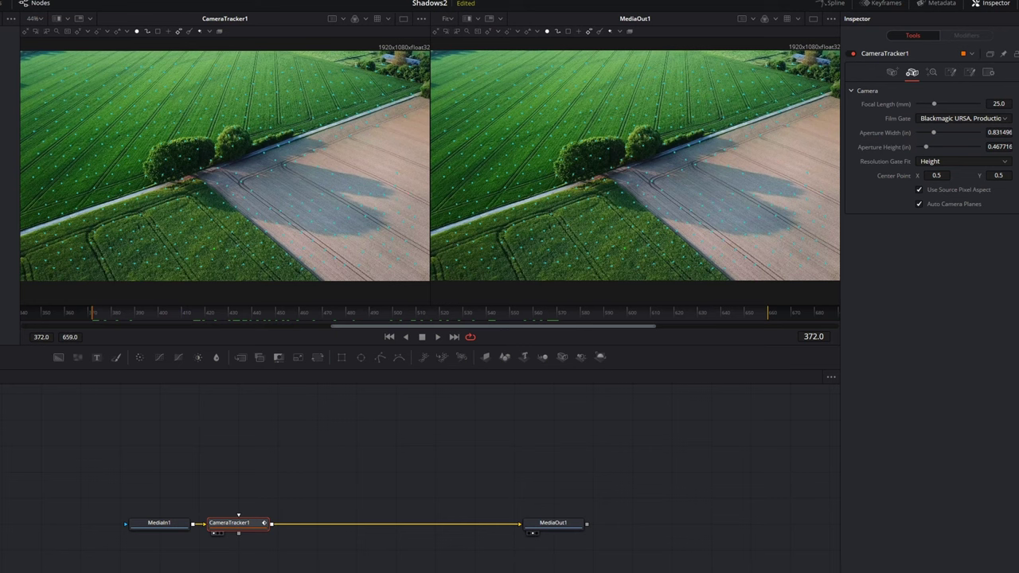
click(1009, 104)
text(20)
key(Return)
Filter the tracks with a minimum track length of 10 and maximum track error of 0.127, and delete the selected tracks.
click(931, 72)
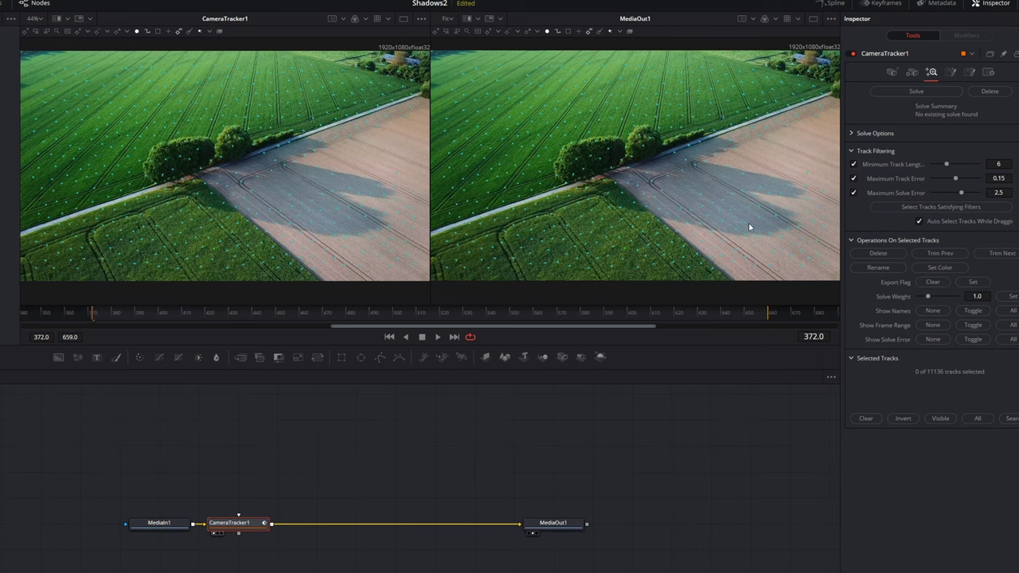
mouse_move(592, 227)
drag(945, 164, 961, 167)
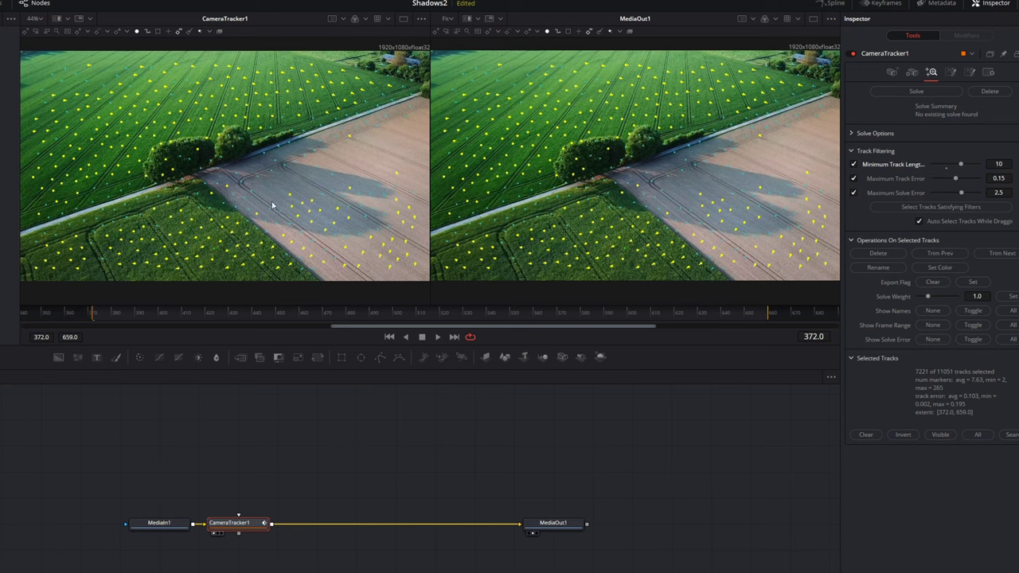
mouse_move(332, 178)
drag(955, 180, 952, 184)
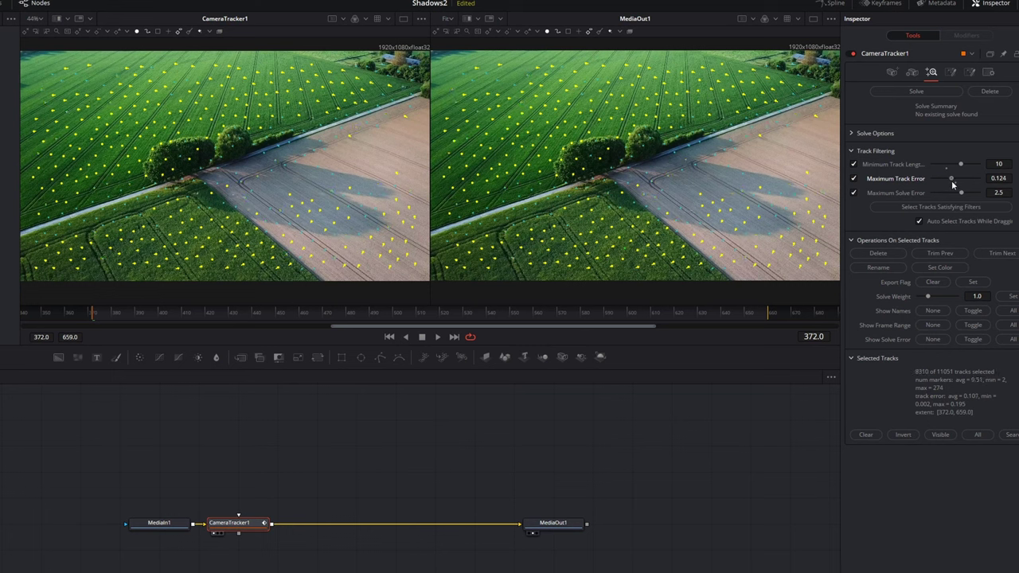
click(877, 254)
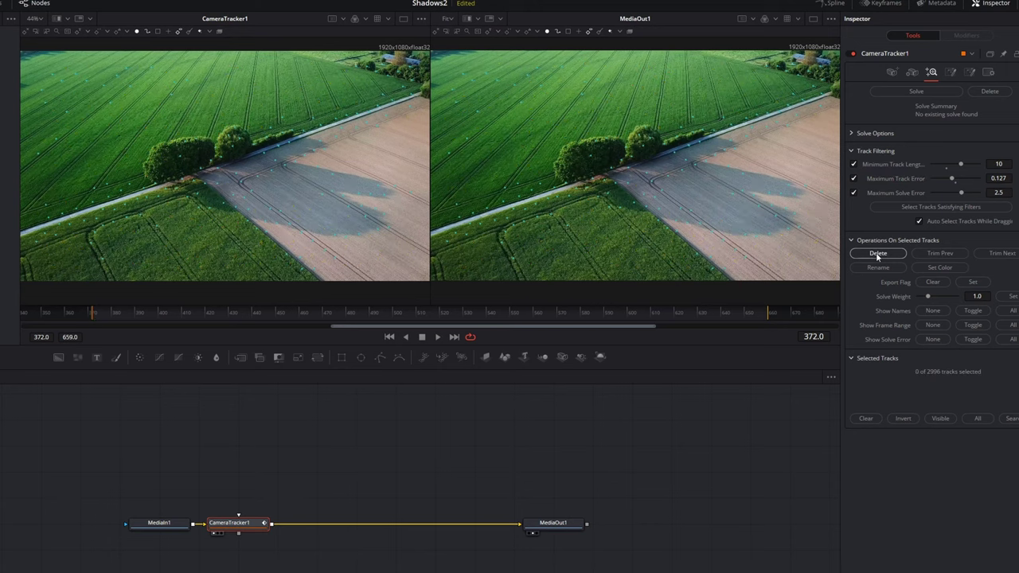
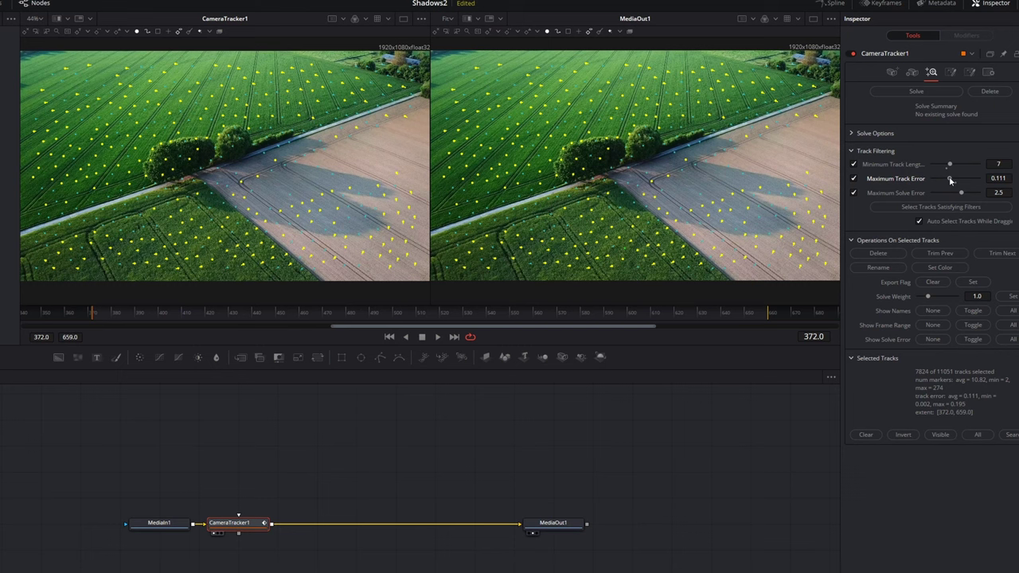
Delete the tracks selected by minimum track length 7 and maximum track error 0.111, and try to solve the camera.
click(878, 252)
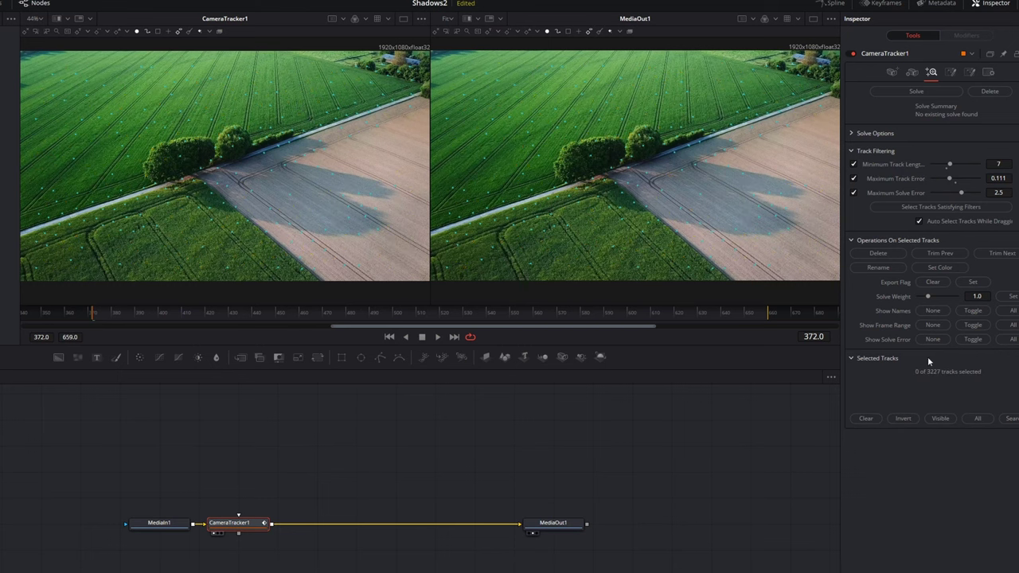
click(923, 92)
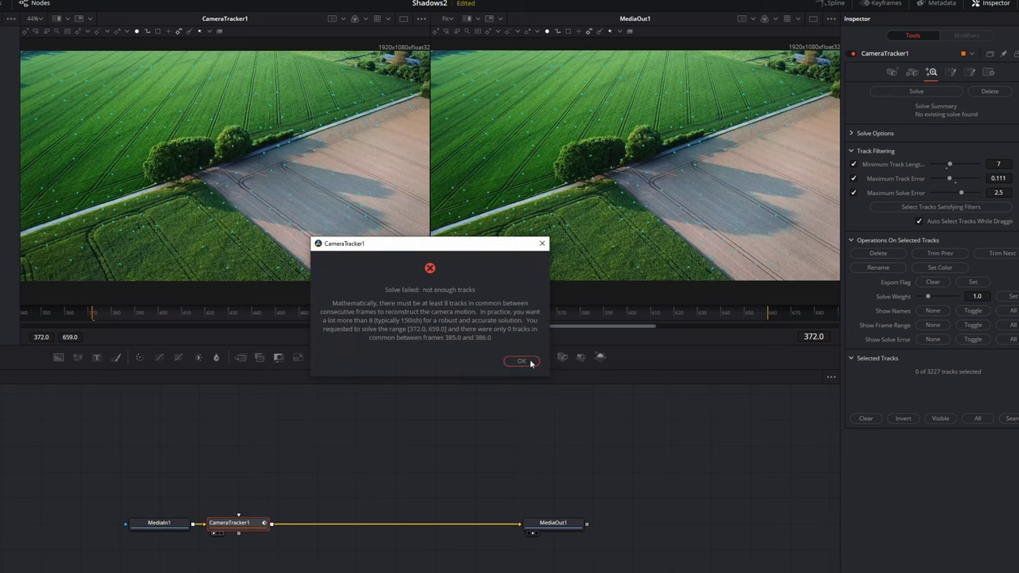
click(528, 362)
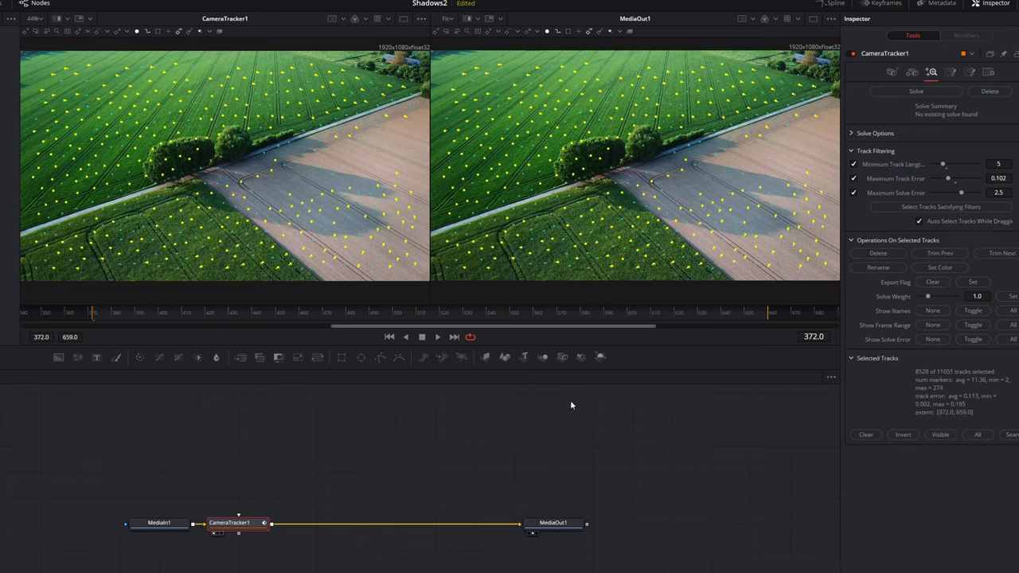
Lower the Detection Threshold to 2.339 and run the auto track again.
click(891, 73)
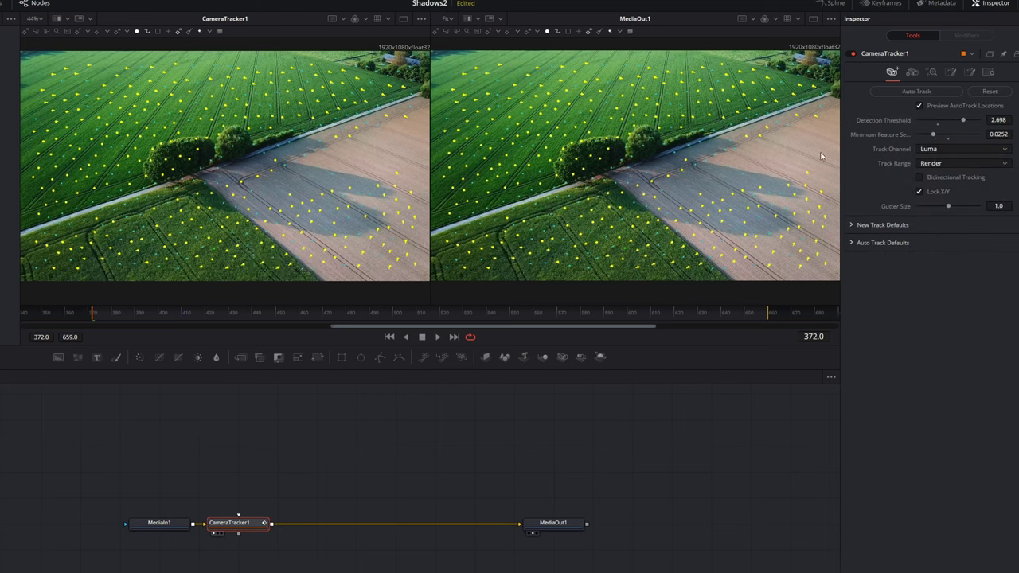
drag(963, 120, 944, 122)
click(915, 91)
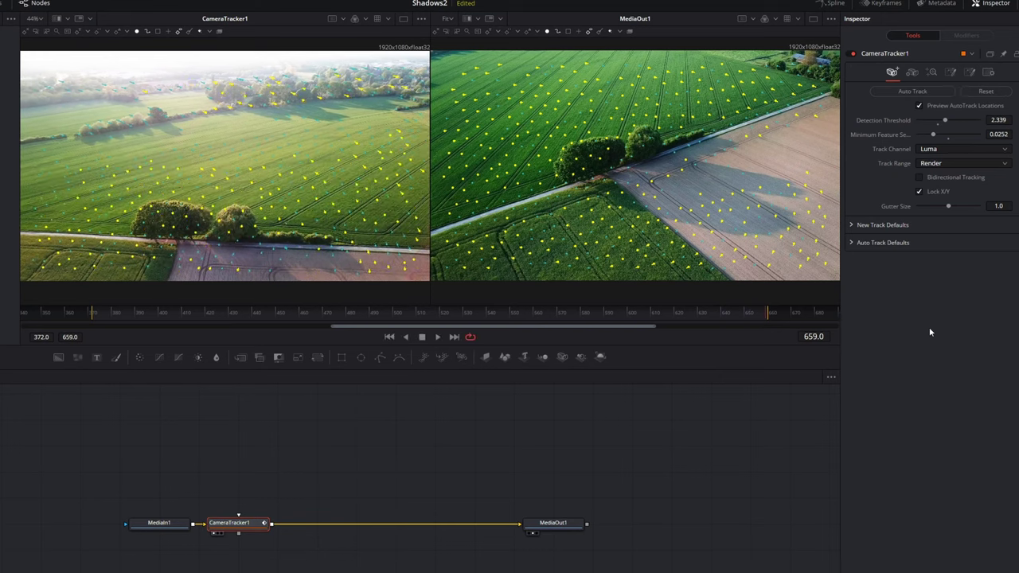
Filter the tracks with a minimum track length of 6, delete the selected tracks, and solve the camera.
click(932, 71)
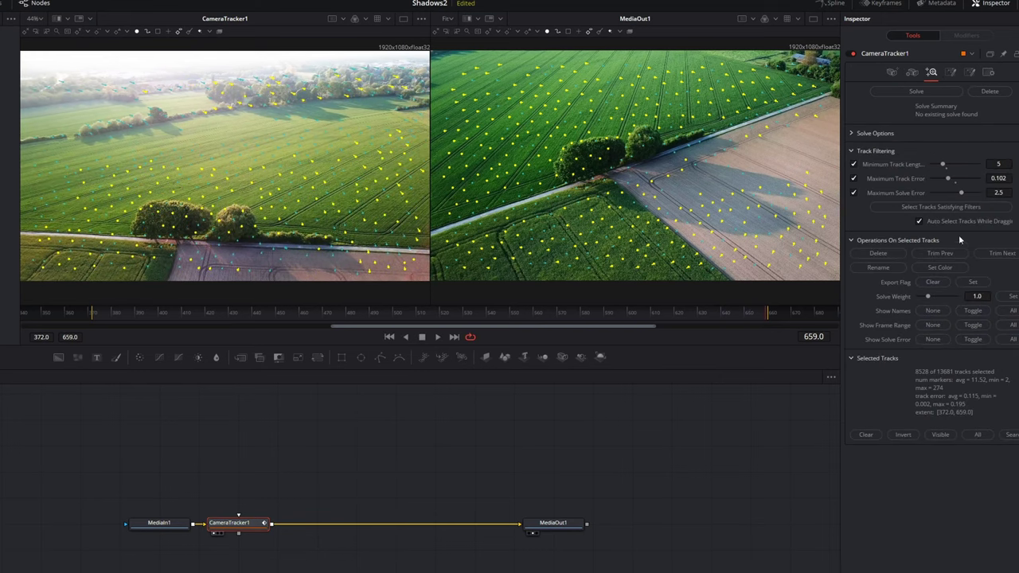
drag(943, 163, 946, 163)
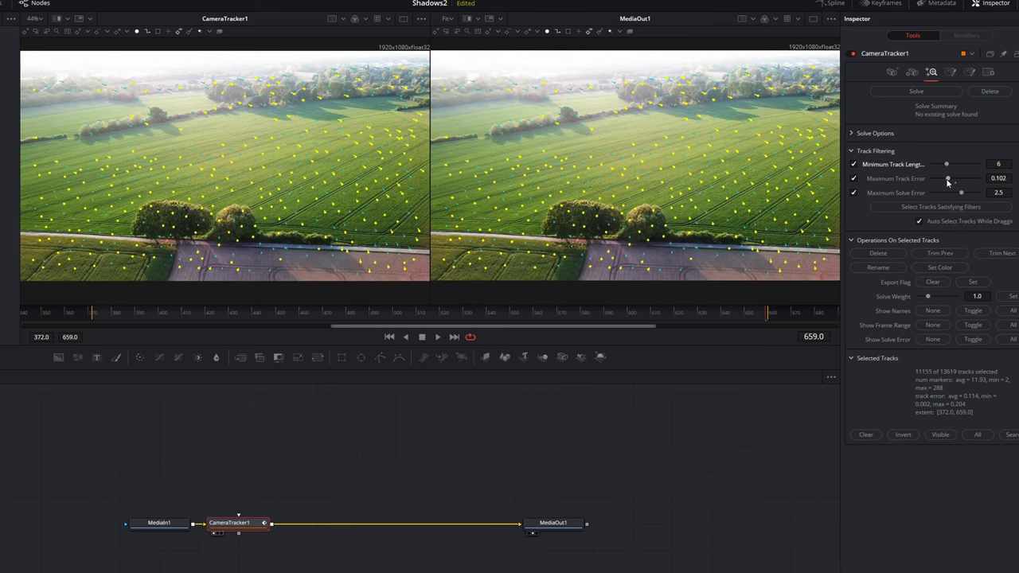
click(879, 253)
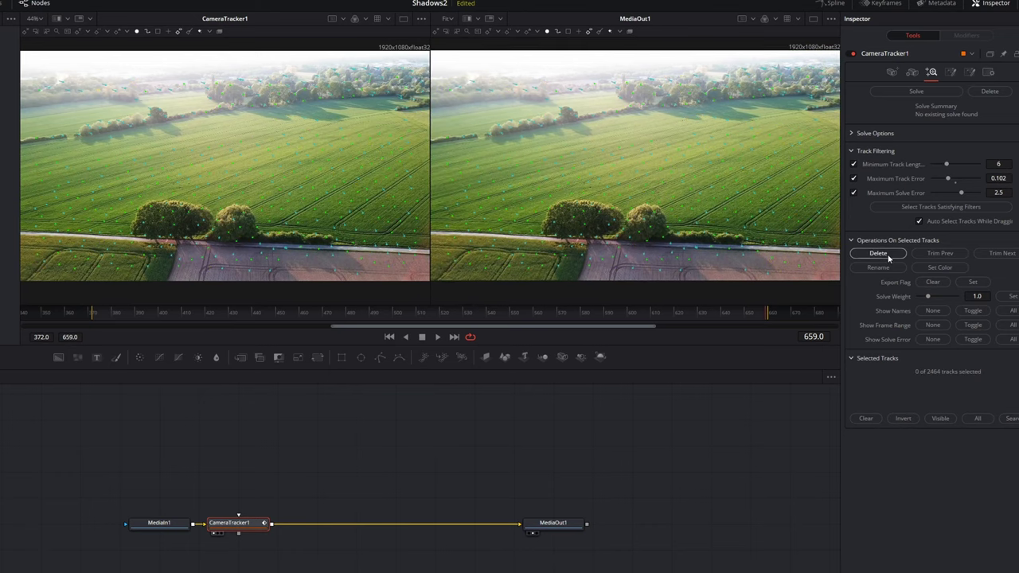
click(924, 94)
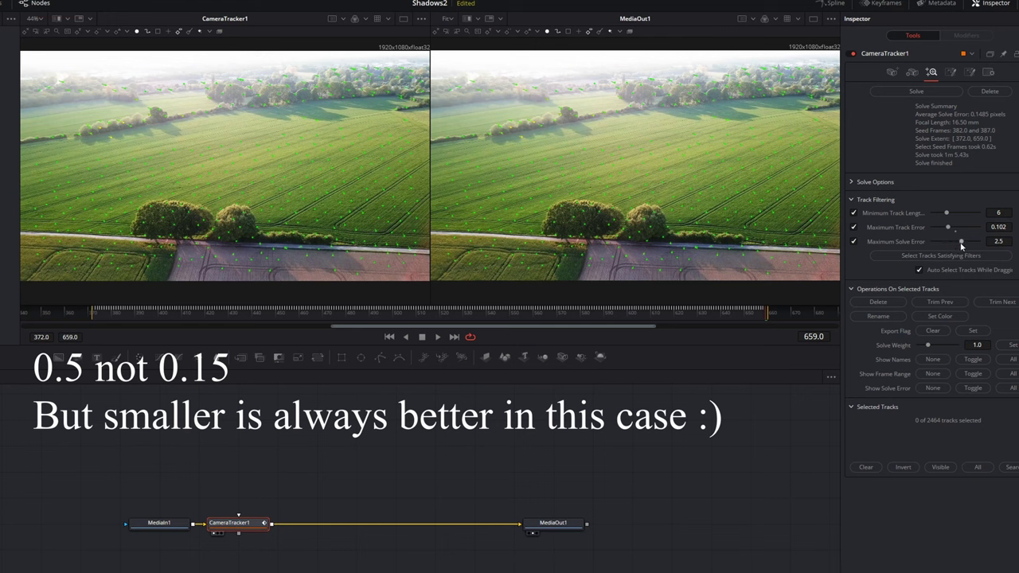
Set the maximum solve error to 0.16, delete the tracks this selects, and solve the camera again.
drag(961, 242, 950, 241)
drag(947, 242, 932, 243)
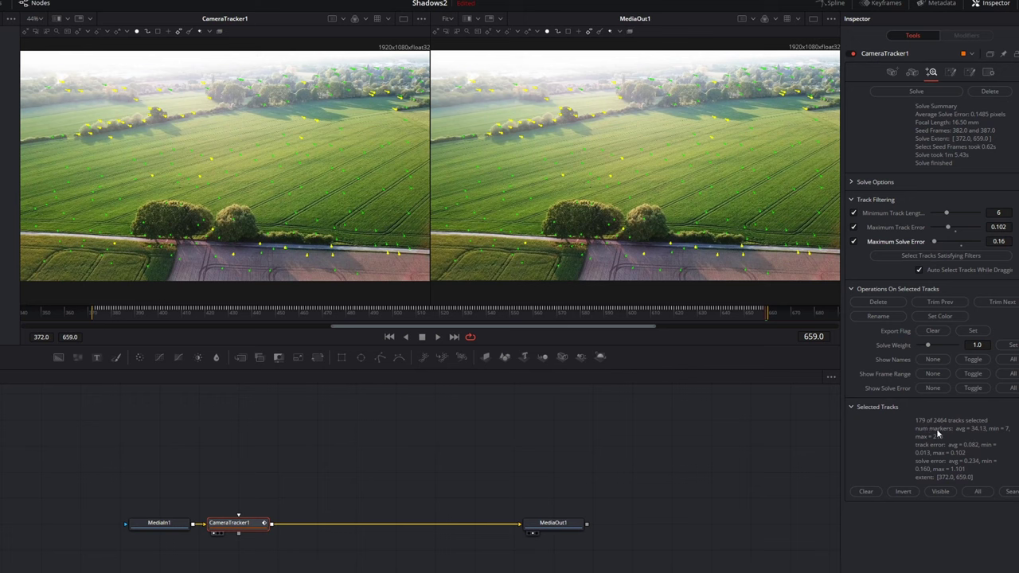
click(878, 302)
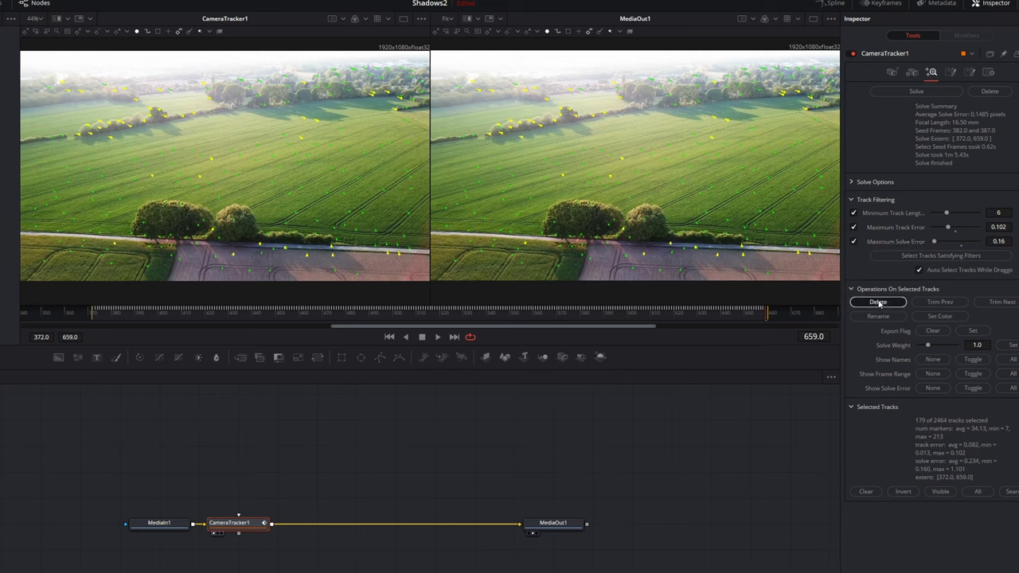
click(917, 93)
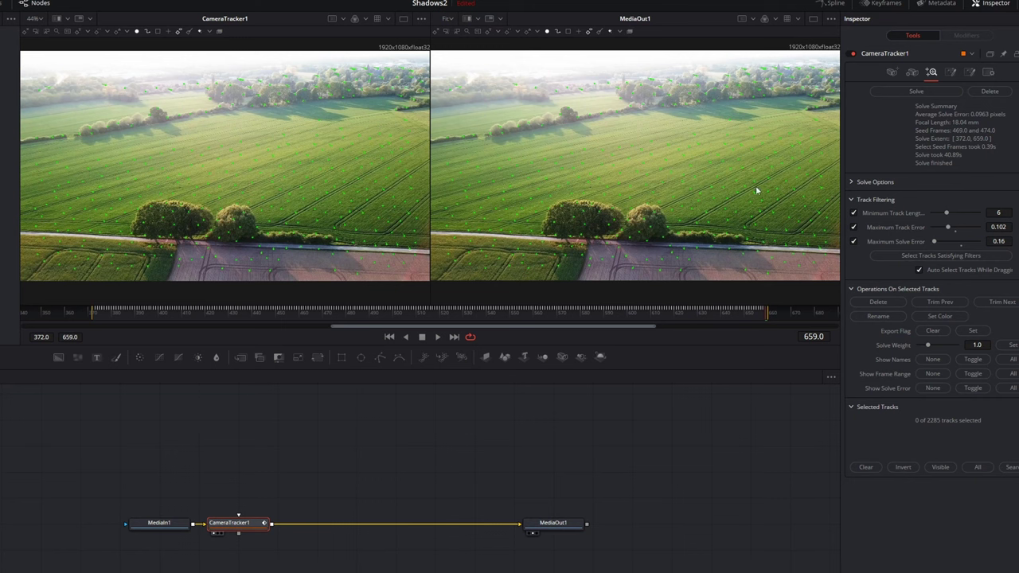
Set the 3D Scene Transform in the tracker's export settings to Unaligned.
click(949, 72)
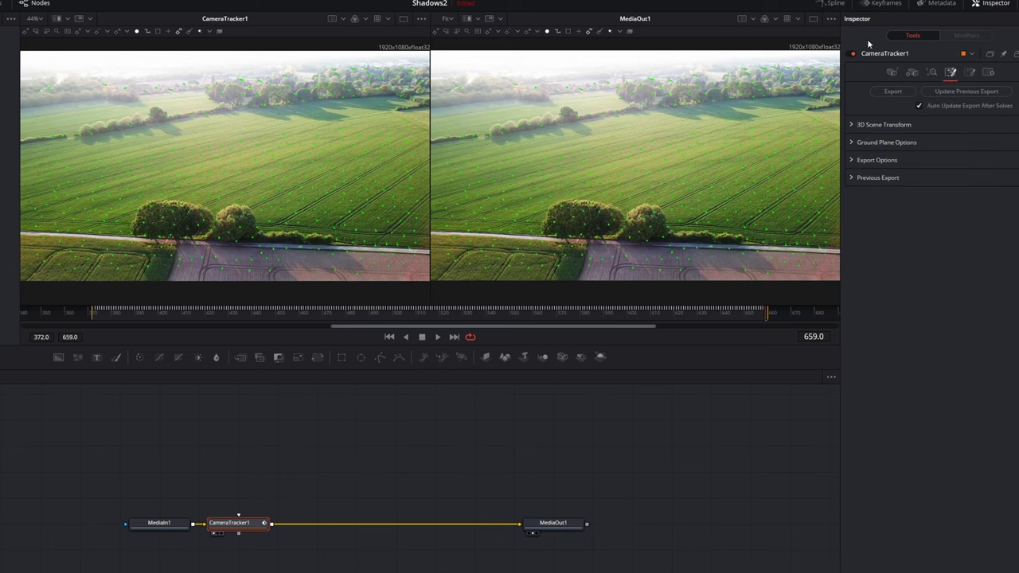
click(851, 125)
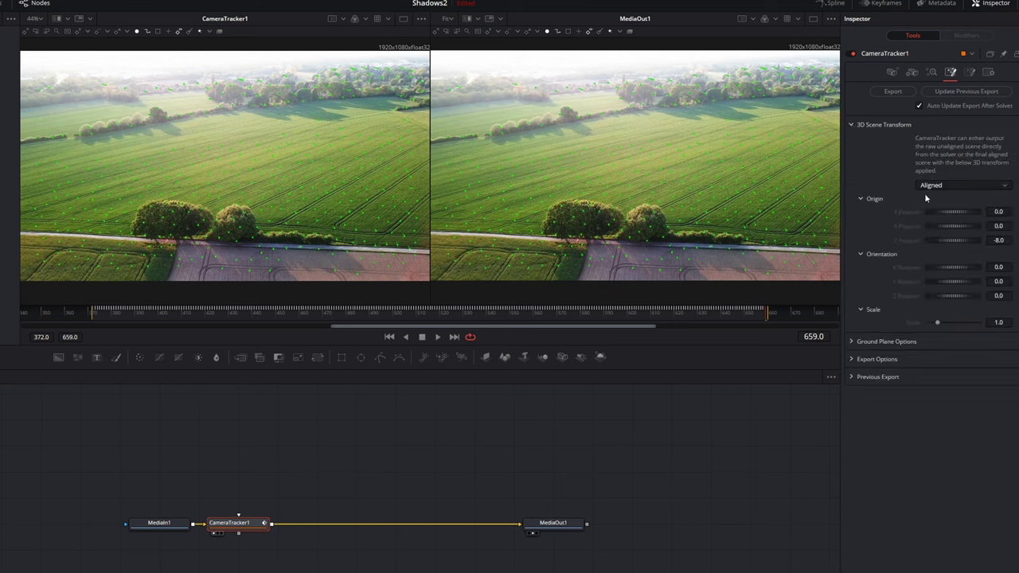
click(999, 186)
click(998, 197)
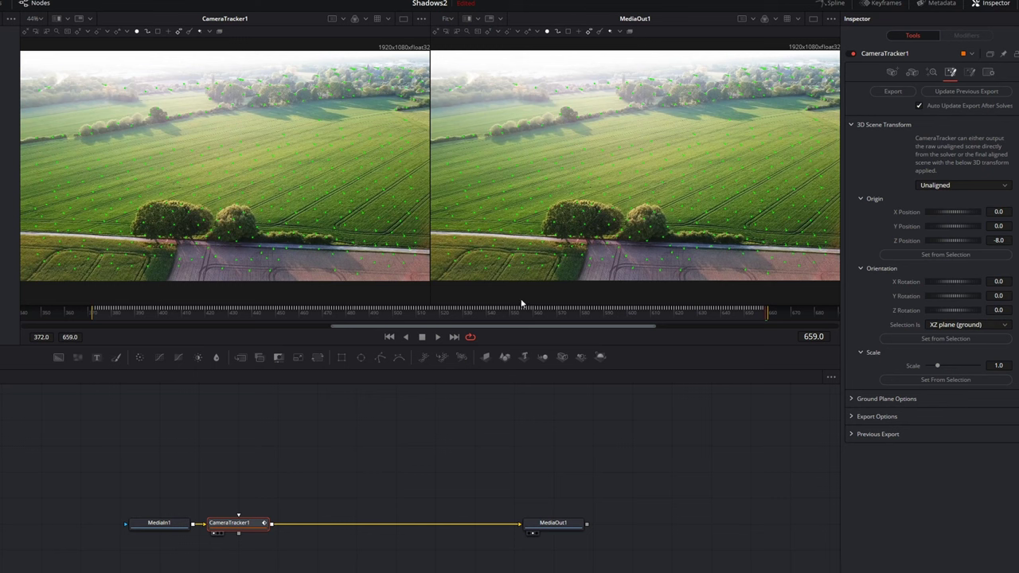
At frame 584, select tracks across the green field and set the origin and the XZ plane (ground) orientation from them.
drag(514, 312, 588, 312)
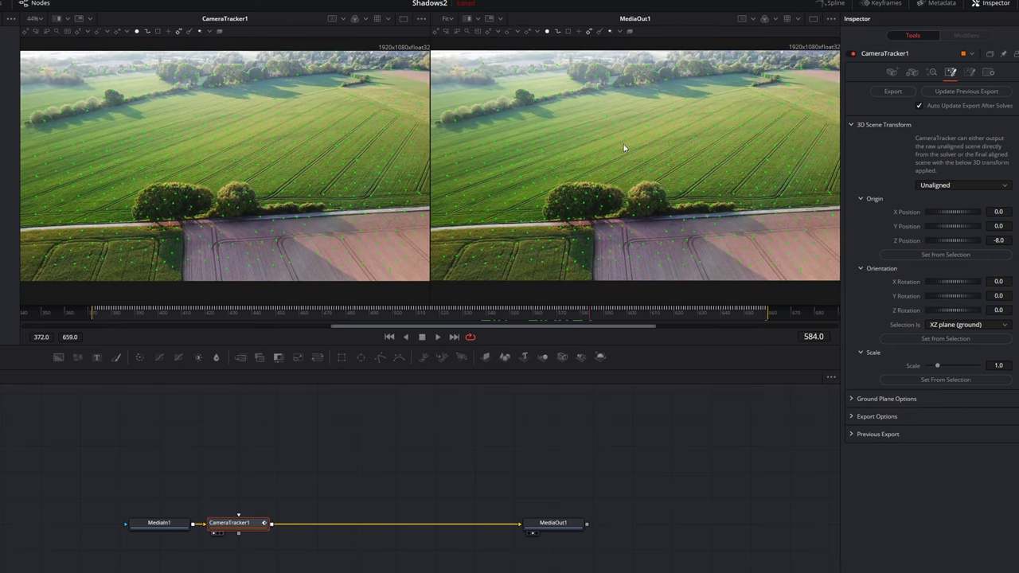
drag(597, 166, 539, 140)
drag(486, 177, 552, 164)
click(947, 254)
drag(533, 181, 800, 106)
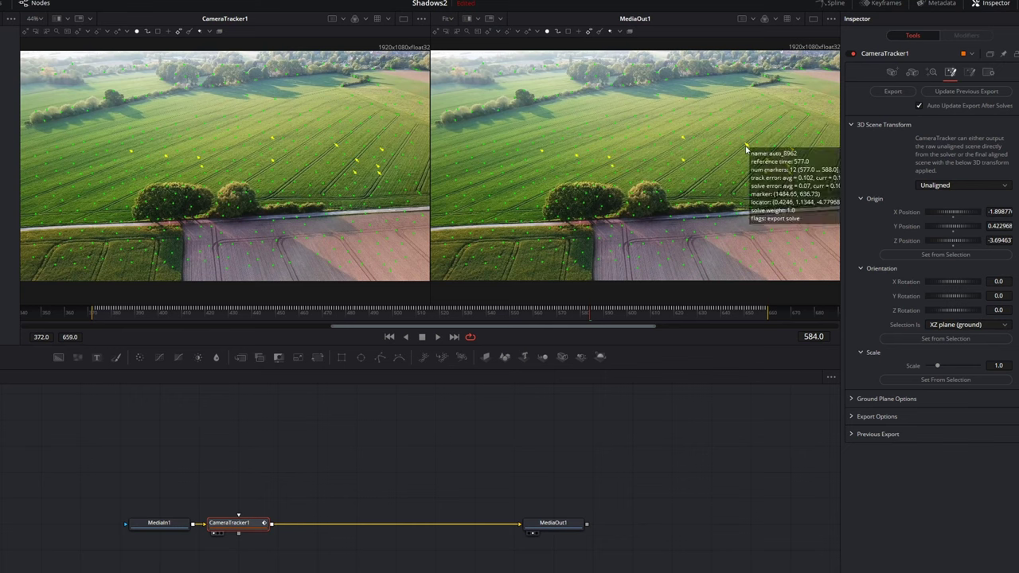
click(950, 340)
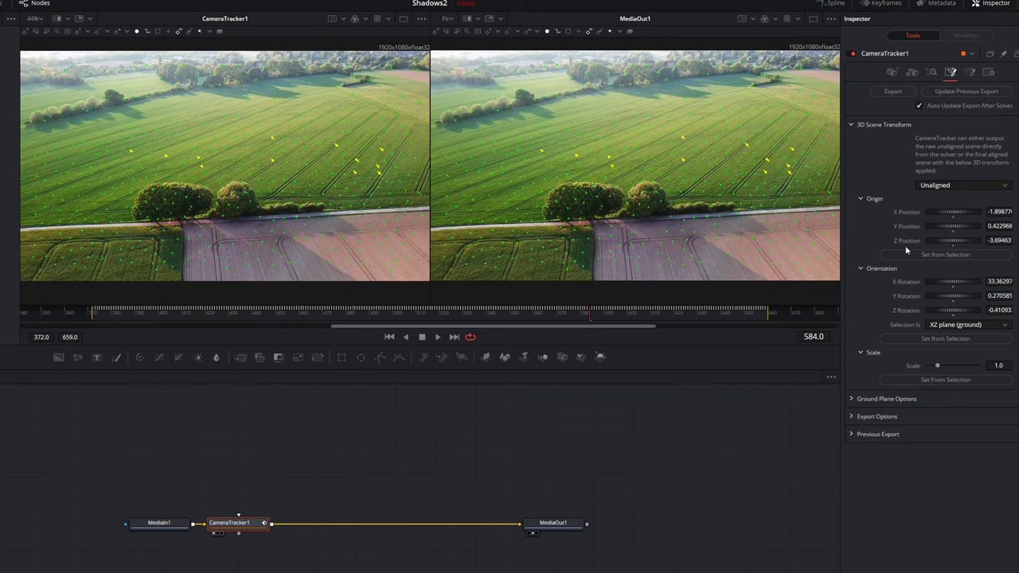
Set the 3D Scene Transform to Aligned and export the solved camera scene as nodes.
click(975, 186)
click(956, 210)
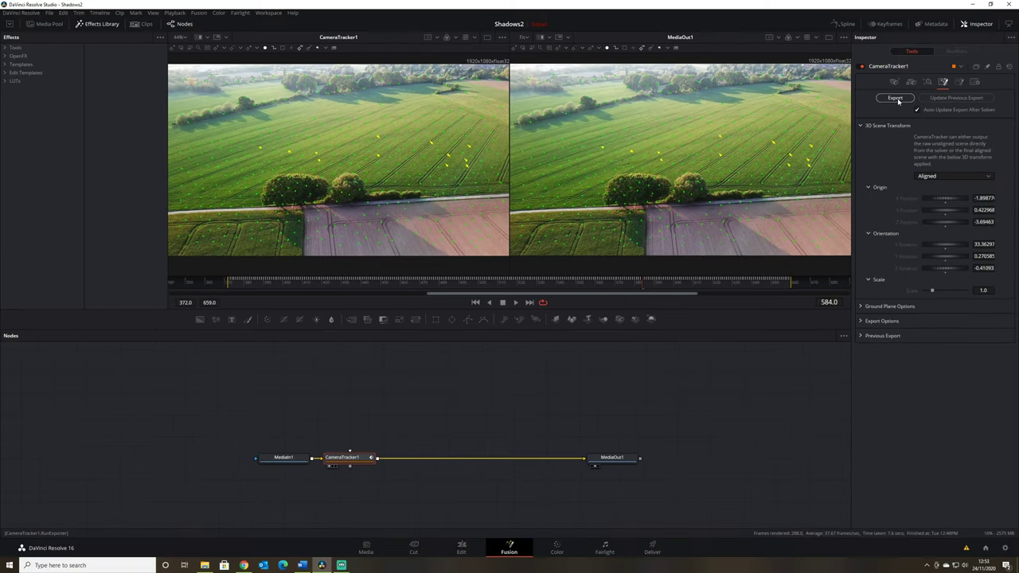
click(896, 98)
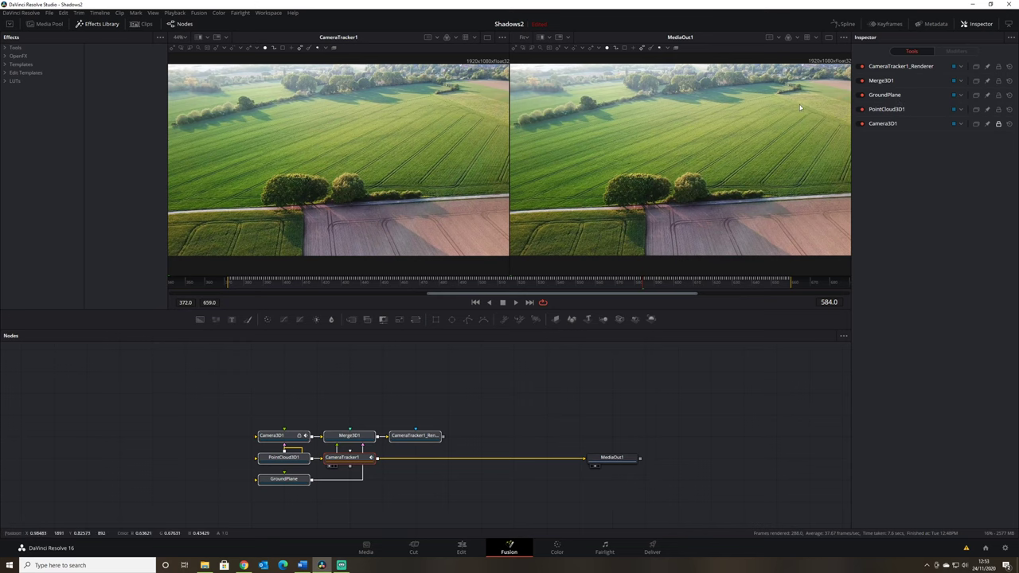
drag(435, 401, 478, 392)
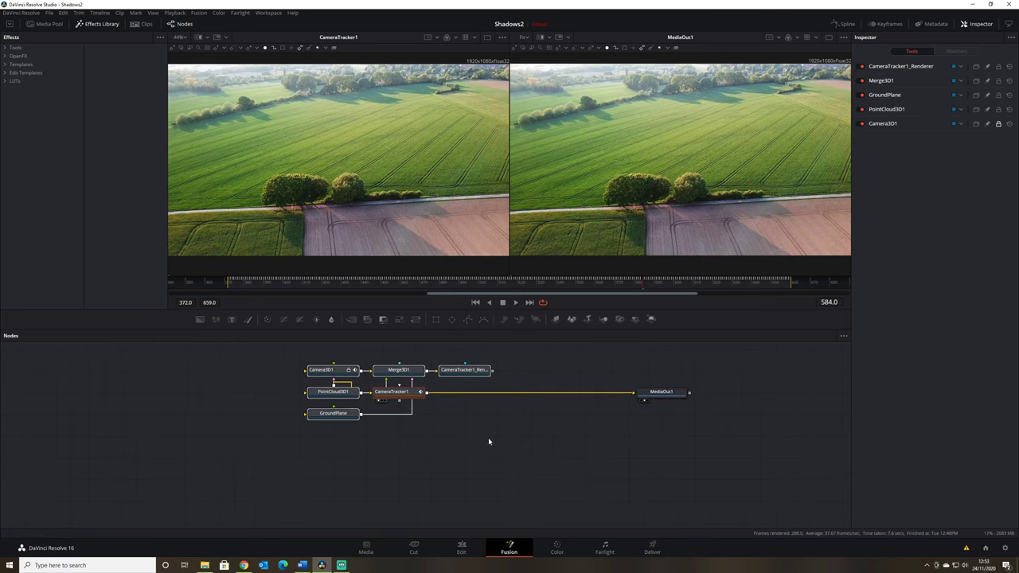
Move the exported scene nodes below the main node row and inspect the Camera3D1 and Merge3D1 nodes.
drag(507, 432, 541, 472)
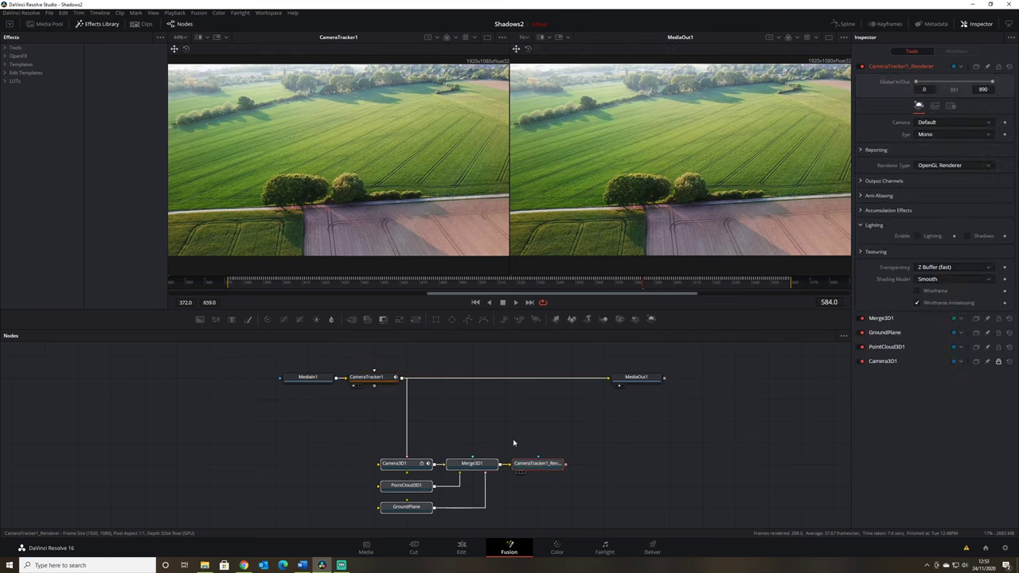
click(408, 465)
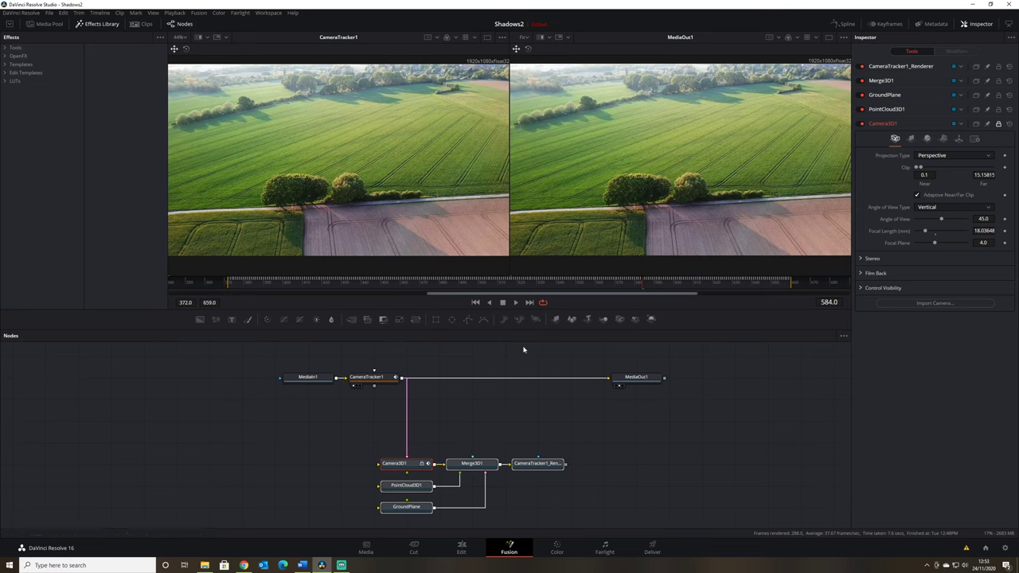
click(455, 463)
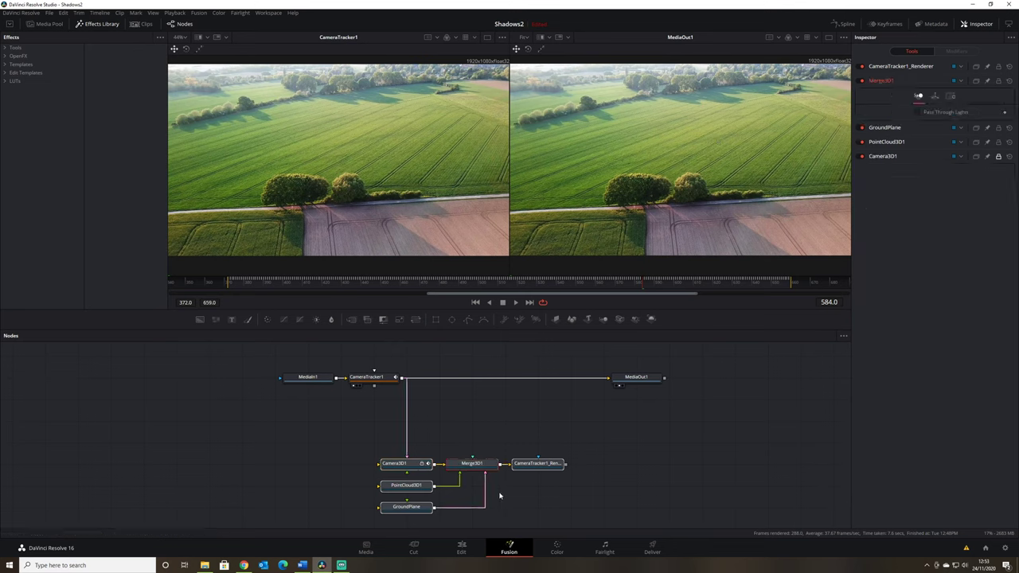
scroll(499, 495, down, 2)
Show PointCloud3D1 in the first viewer and examine the tracked points in 3D.
click(412, 451)
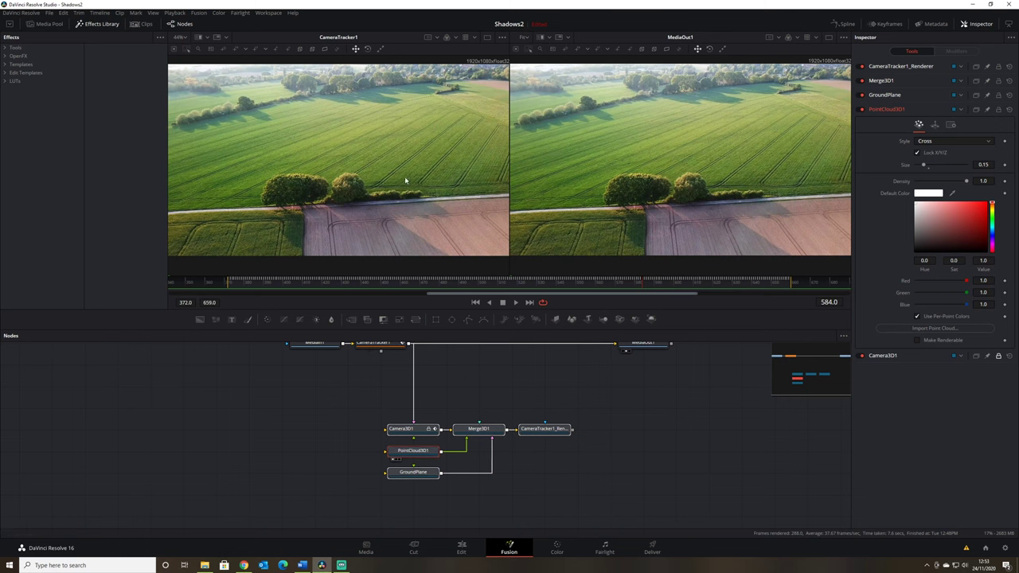
key(1)
drag(384, 172, 382, 199)
Show GroundPlane in the first viewer and turn off its wireframe display.
click(428, 475)
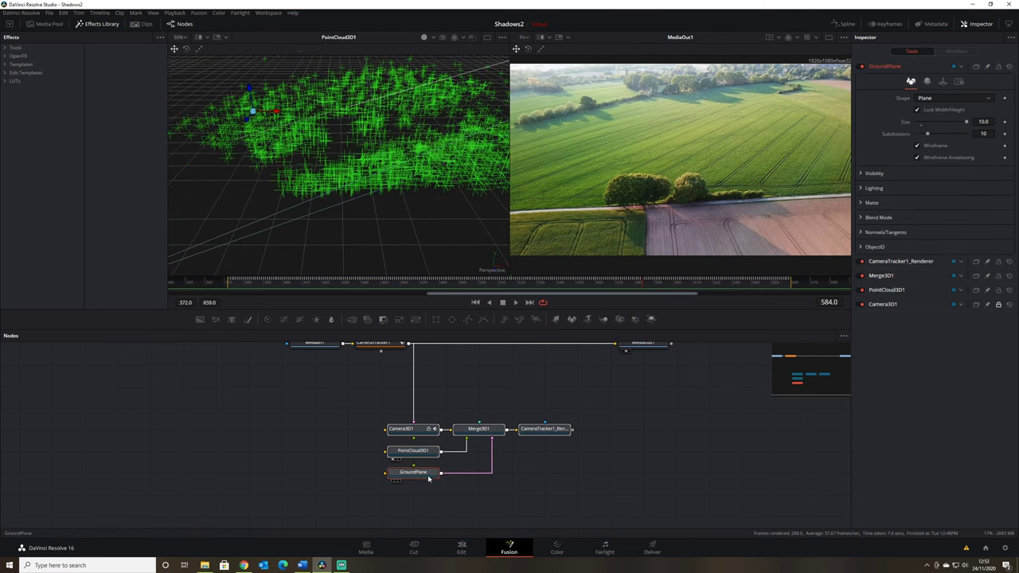
key(1)
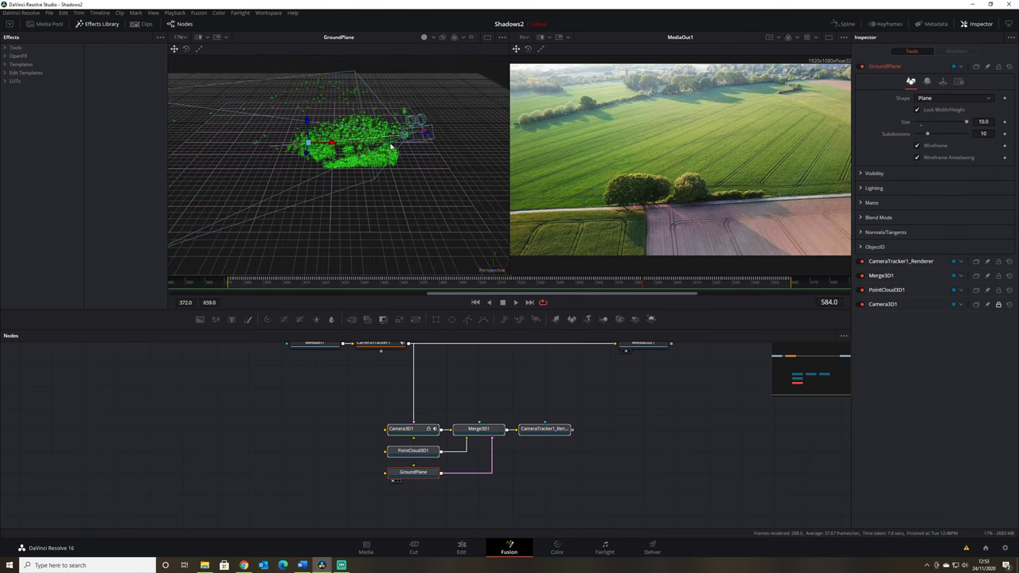
drag(334, 186, 391, 154)
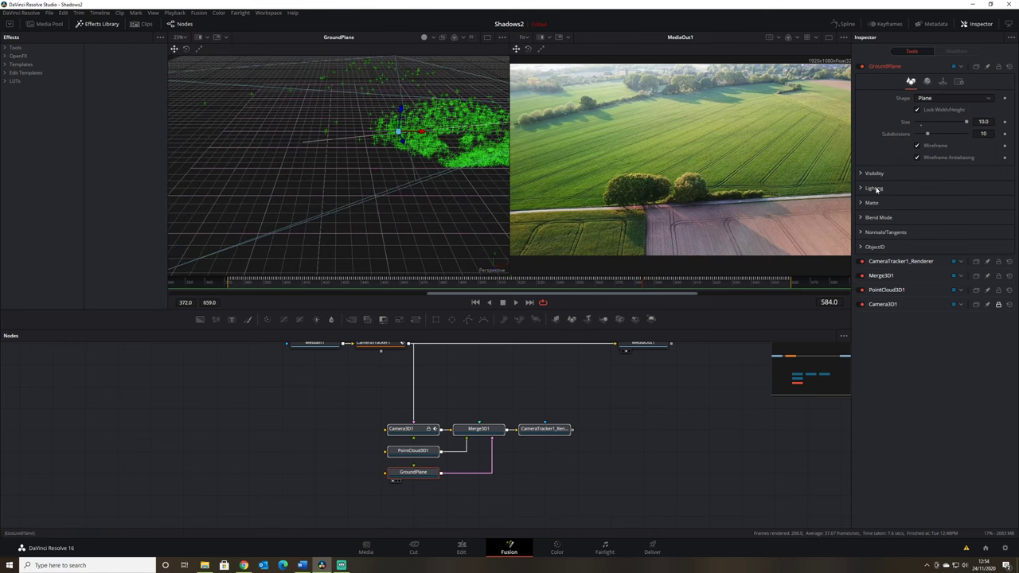
click(917, 145)
drag(331, 209, 455, 240)
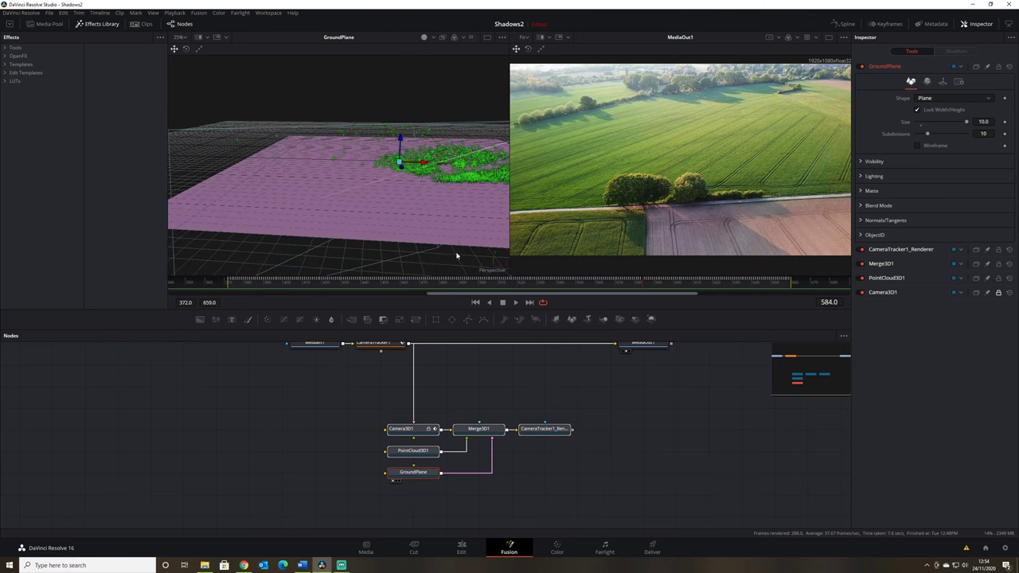
Show Merge3D1 in the first viewer and examine how the point cloud sits against the ground plane.
click(553, 430)
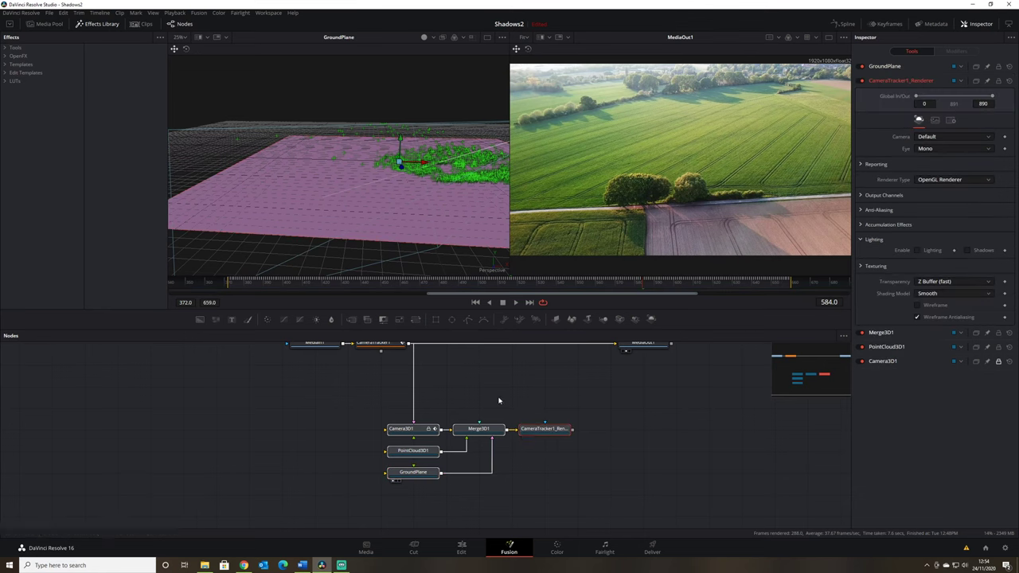
drag(479, 428, 377, 146)
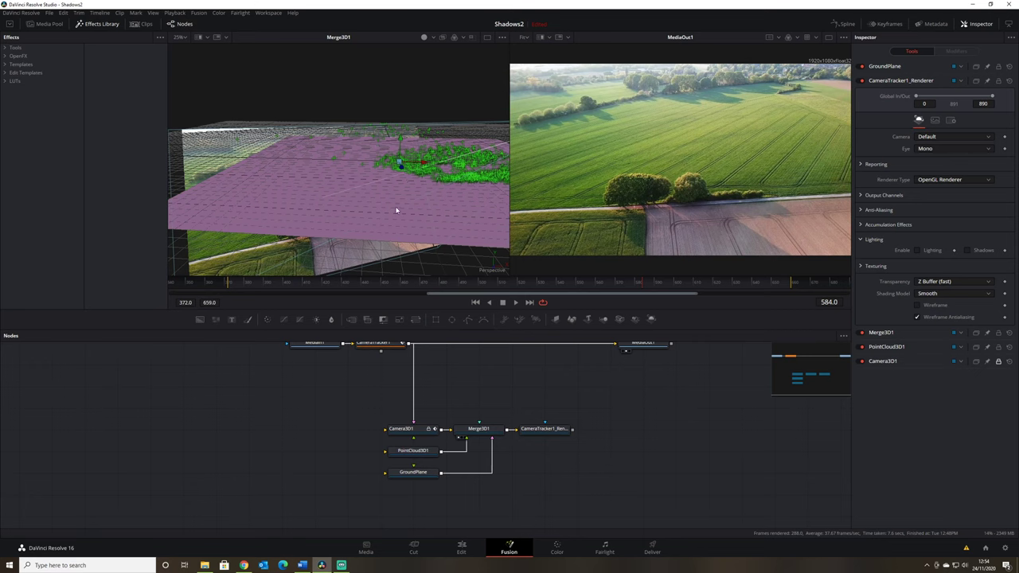
drag(457, 199, 415, 197)
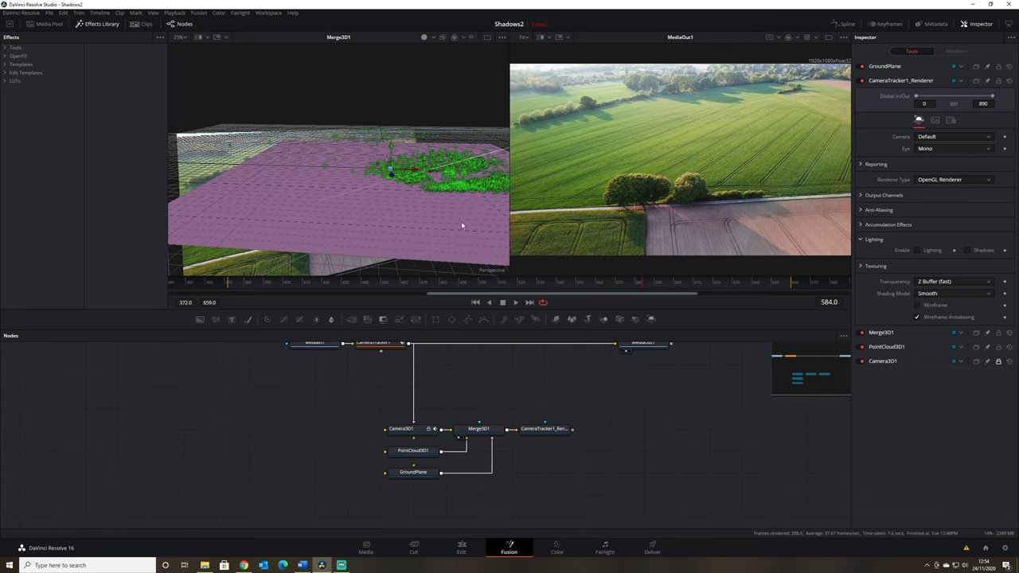
drag(466, 220, 414, 195)
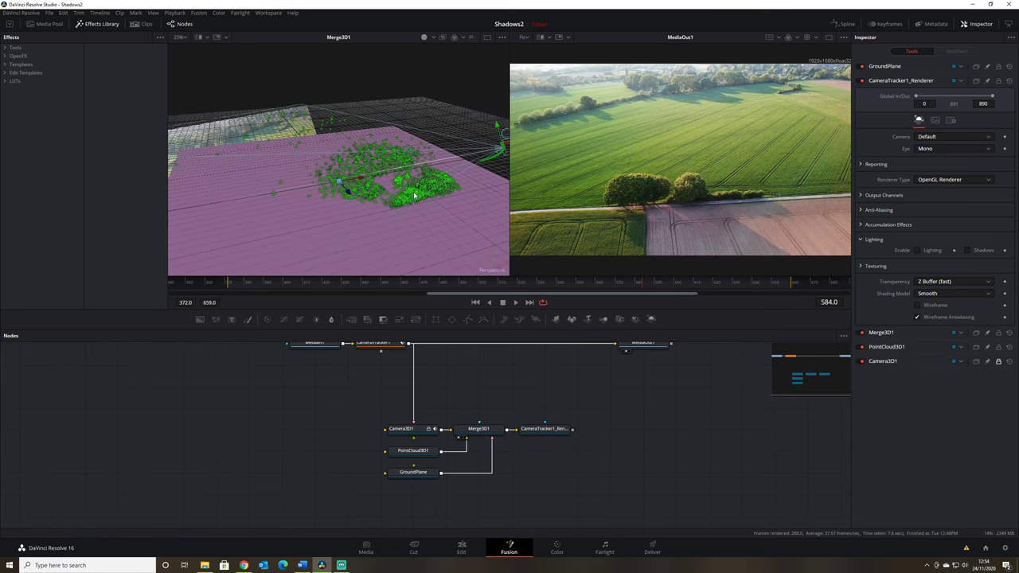
scroll(409, 188, up, 4)
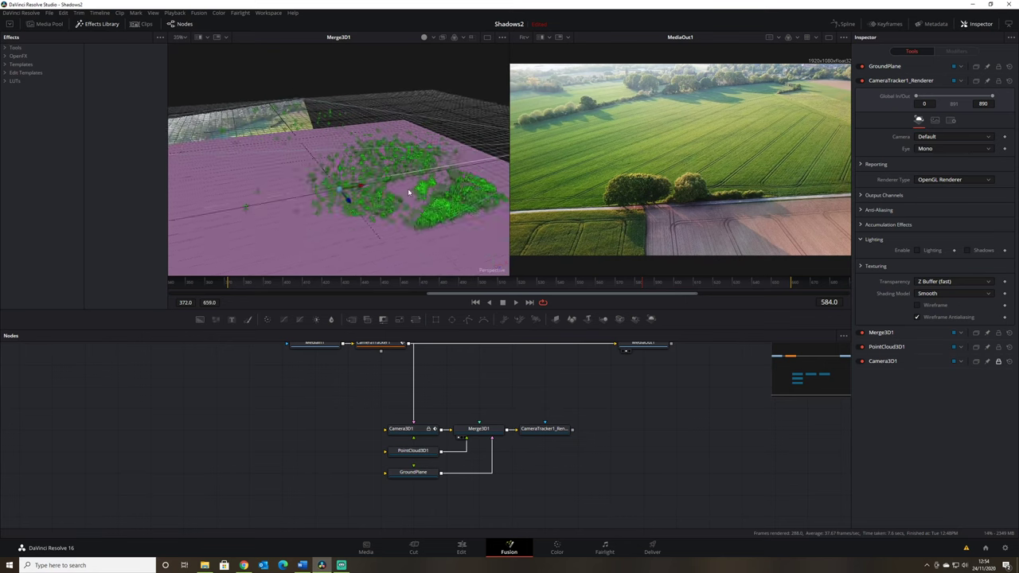
Reduce the PointCloud3D1 point size to 0.047 and check the points against the ground plane.
click(425, 451)
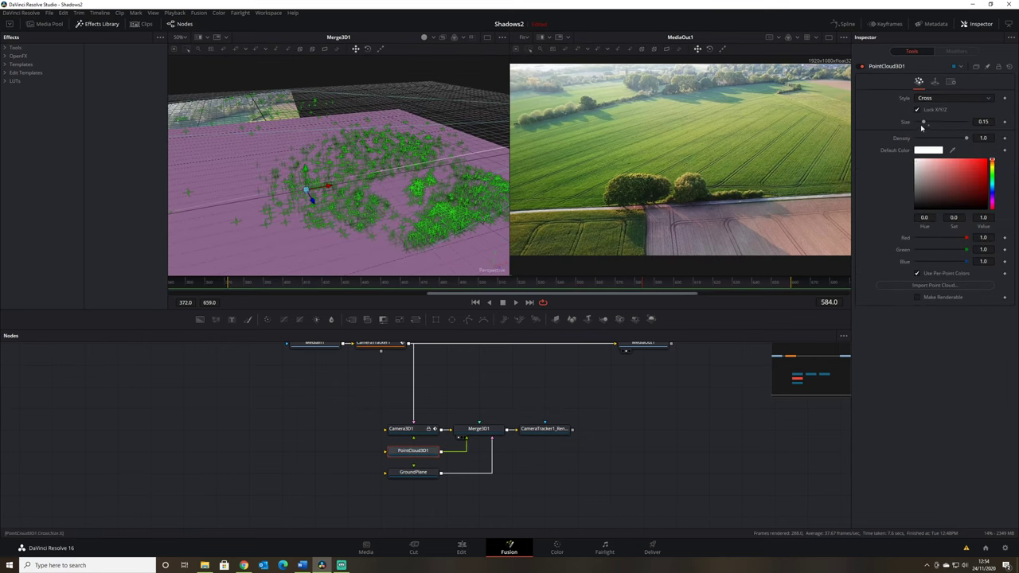
drag(923, 123, 917, 124)
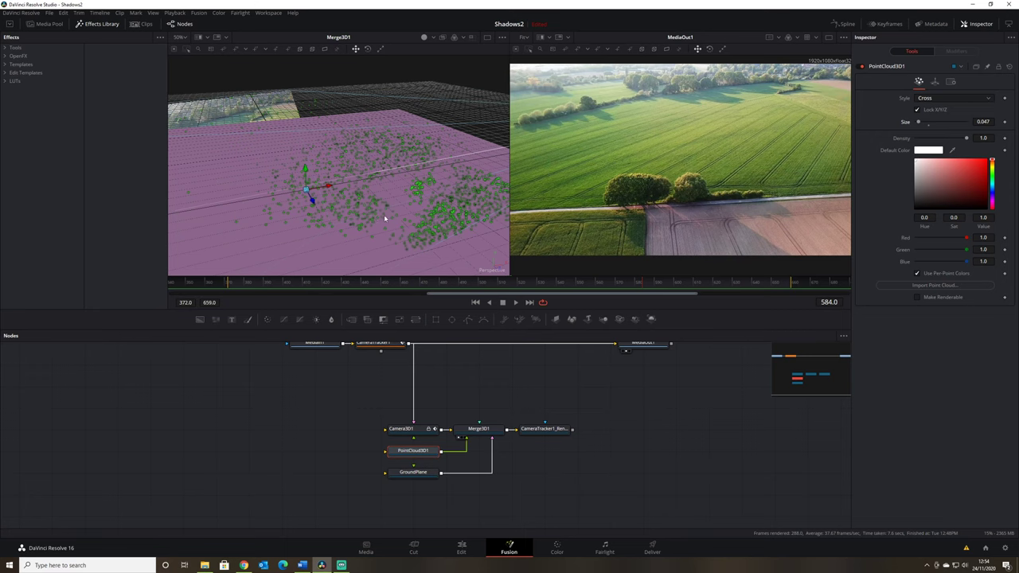
drag(419, 222, 338, 179)
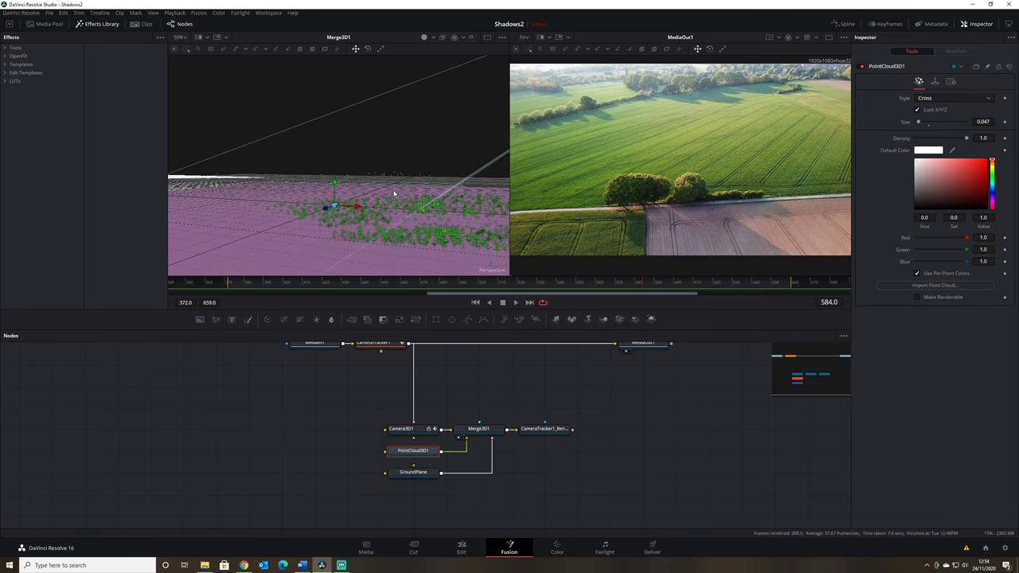
Show CameraTracker1_Renderer in the second viewer and detach GroundPlane from Merge3D1, placing it aside.
click(561, 430)
key(2)
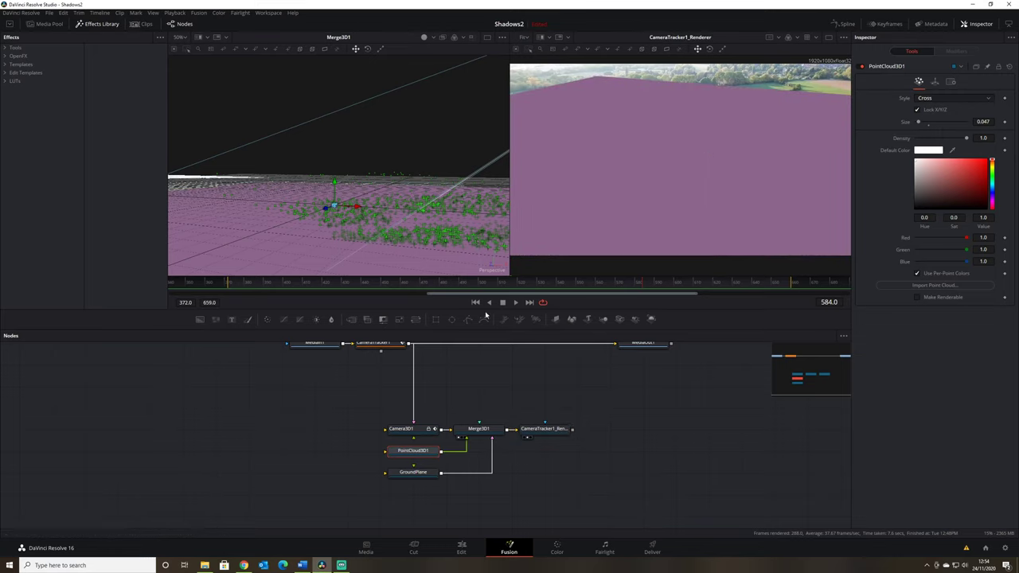
drag(466, 472, 205, 449)
scroll(308, 459, up, 3)
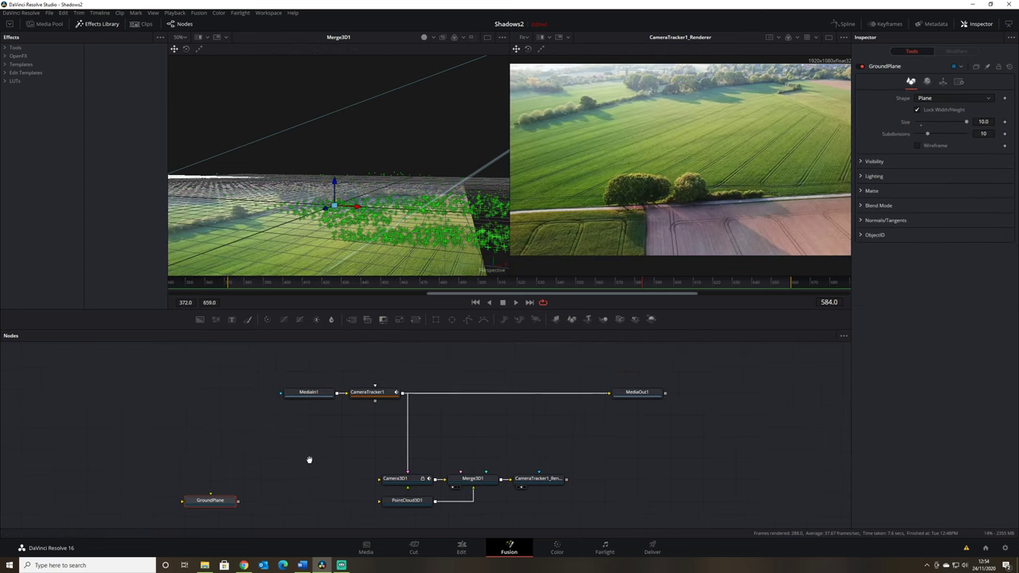
Move MediaIn1 away from the tracker and pull CameraTracker1 out of the chain, keeping MediaIn1 connected downstream.
scroll(308, 459, up, 2)
drag(307, 404, 174, 405)
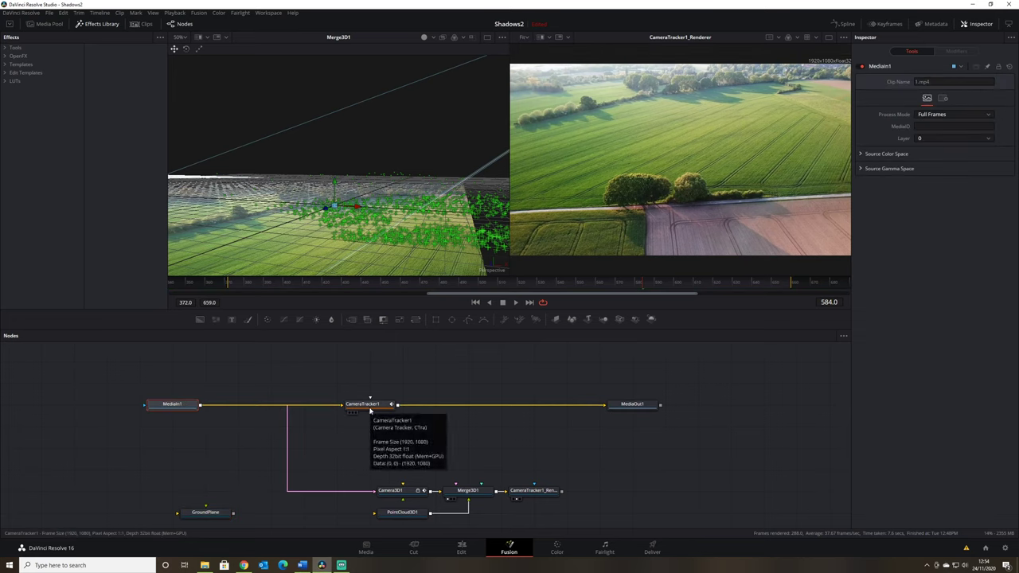
drag(369, 406, 42, 406)
click(42, 406)
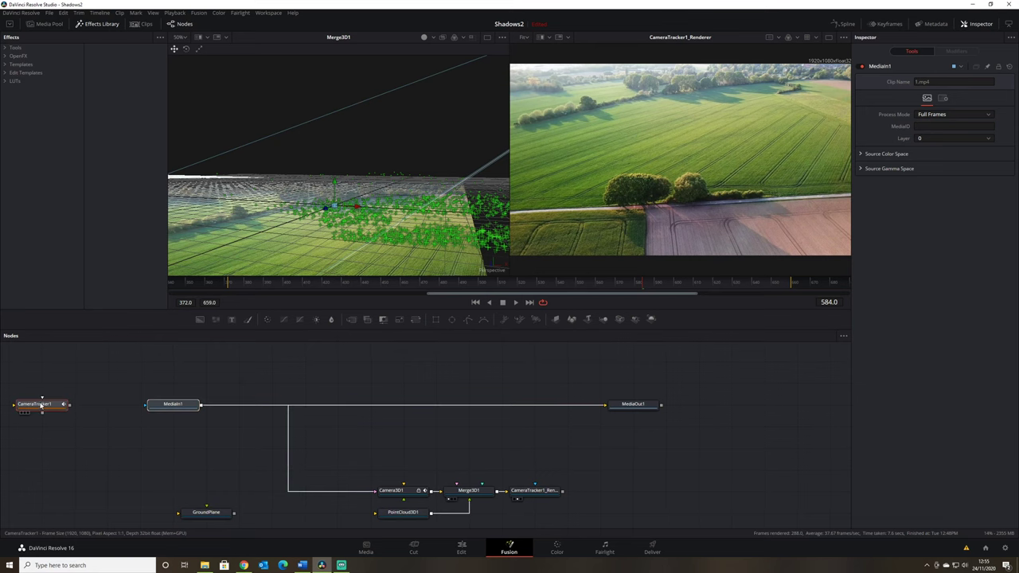
Disconnect MediaIn1 from MediaOut1, leaving MediaIn1 feeding only Camera3D1.
drag(332, 488, 498, 382)
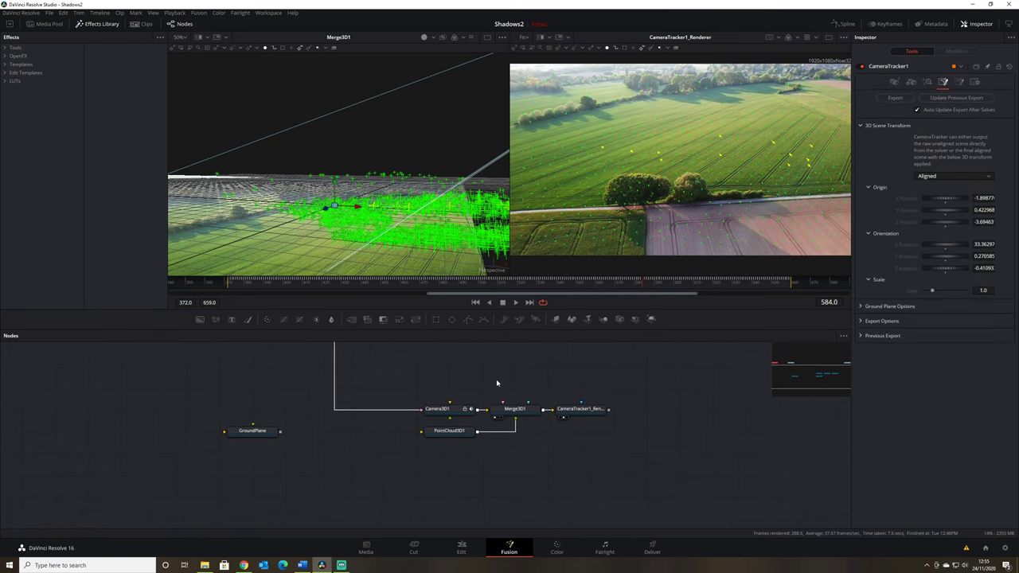
scroll(596, 348, up, 2)
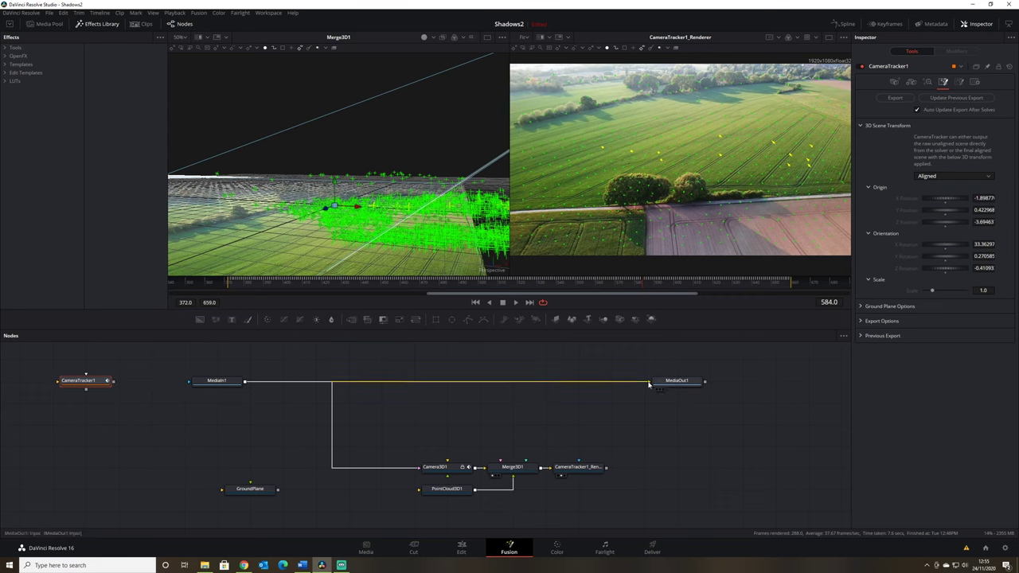
drag(648, 384, 445, 372)
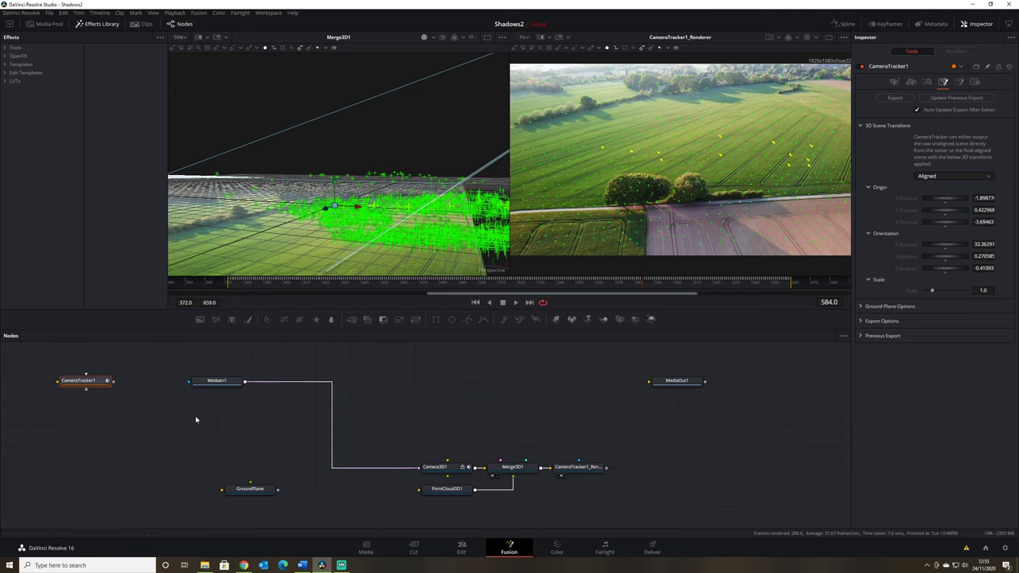
drag(486, 439, 450, 408)
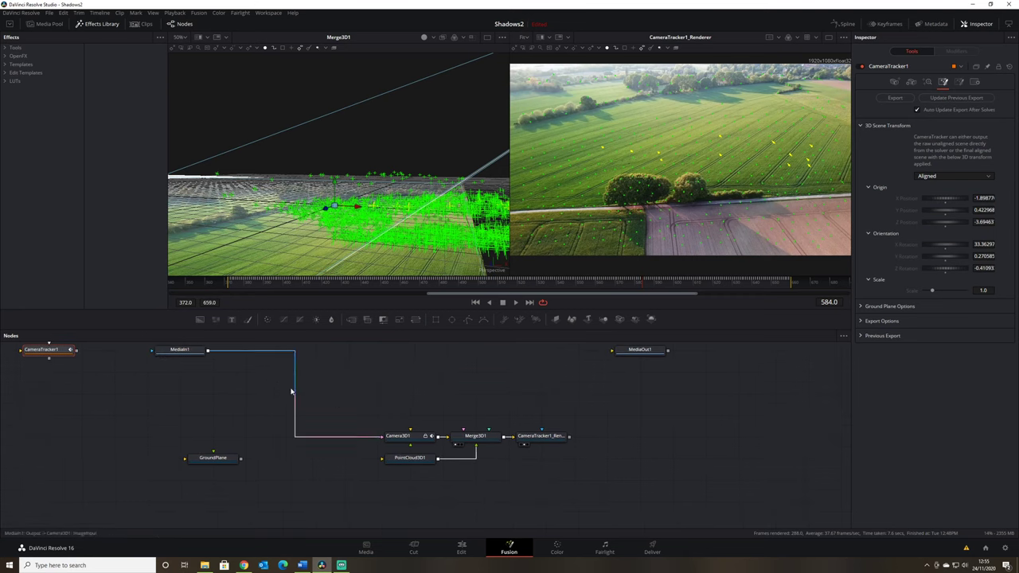
Add a Text3D node above Merge3D1, enter the text SHADOWS, and connect it to Merge3D1.
drag(330, 216, 216, 175)
drag(458, 204, 370, 201)
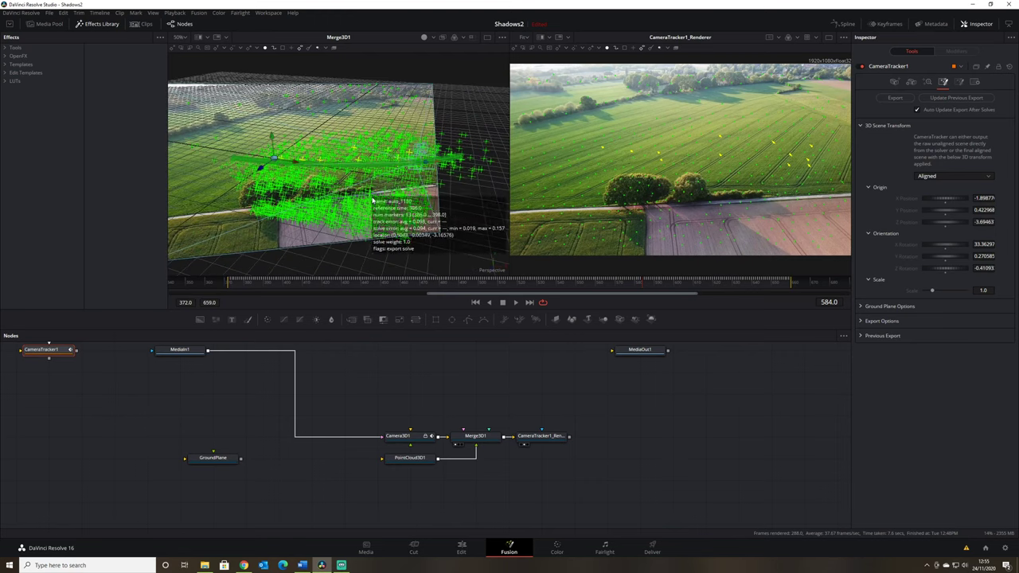
drag(480, 357, 489, 433)
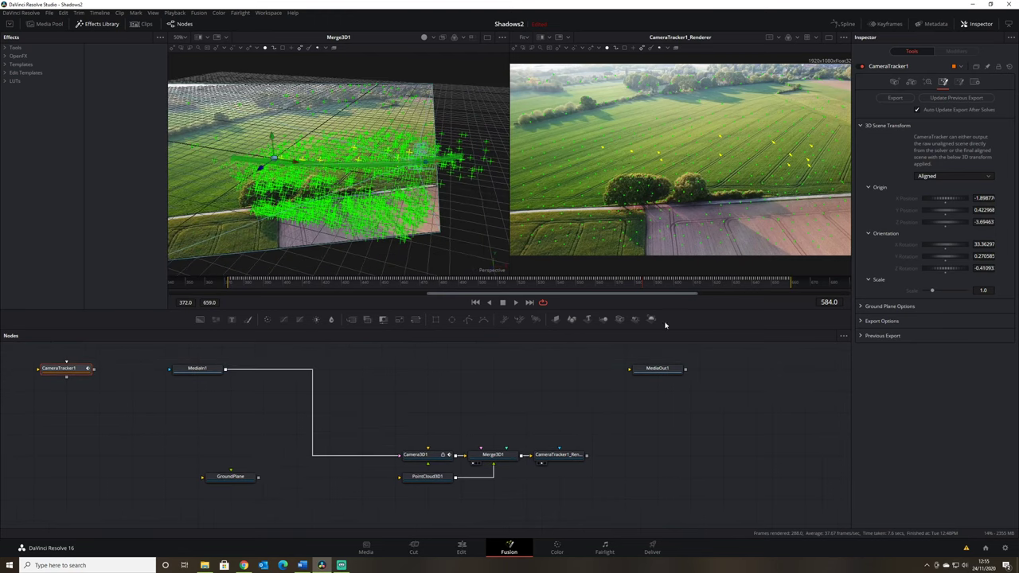
drag(589, 319, 495, 412)
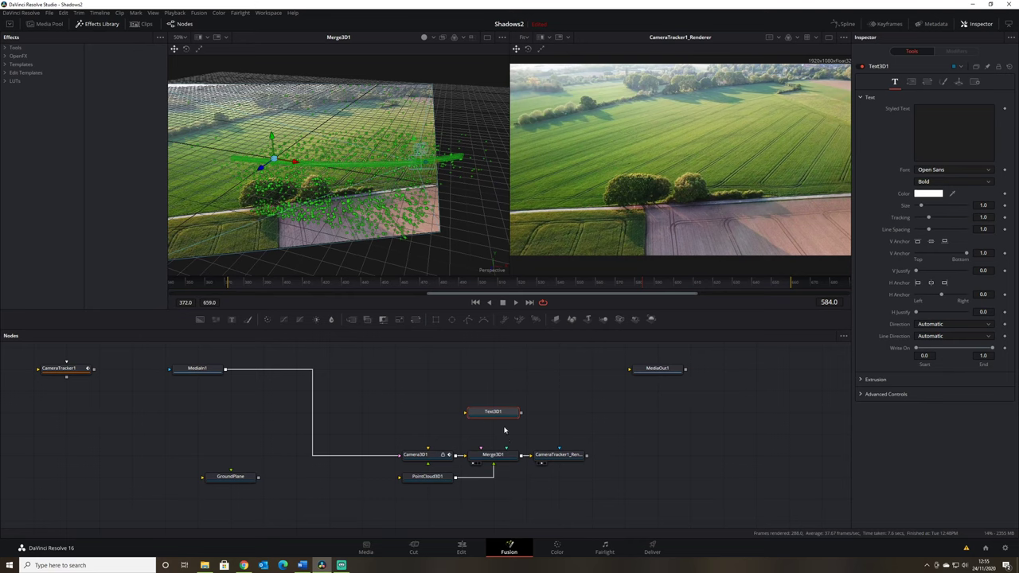
click(953, 131)
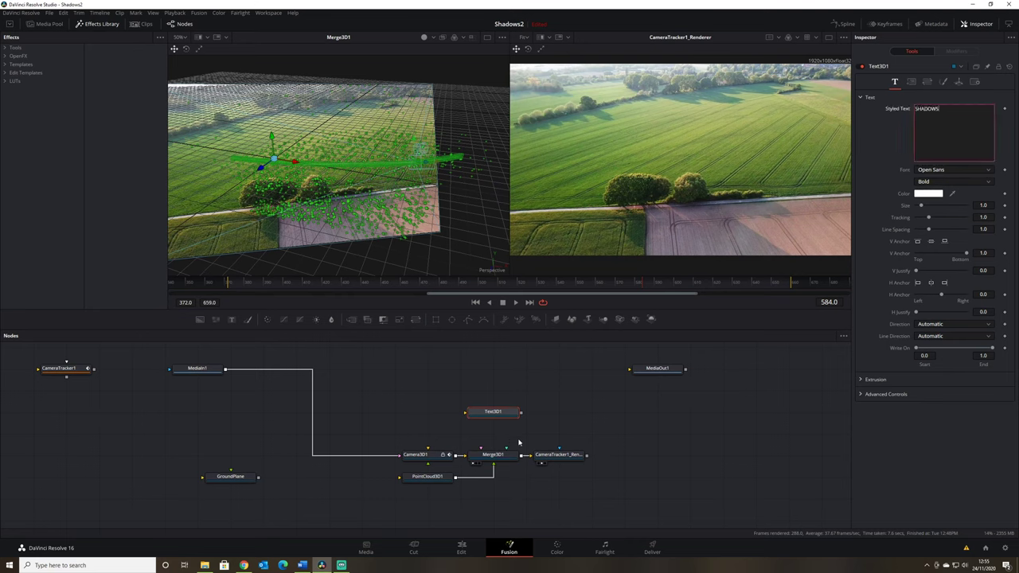
drag(520, 411, 497, 459)
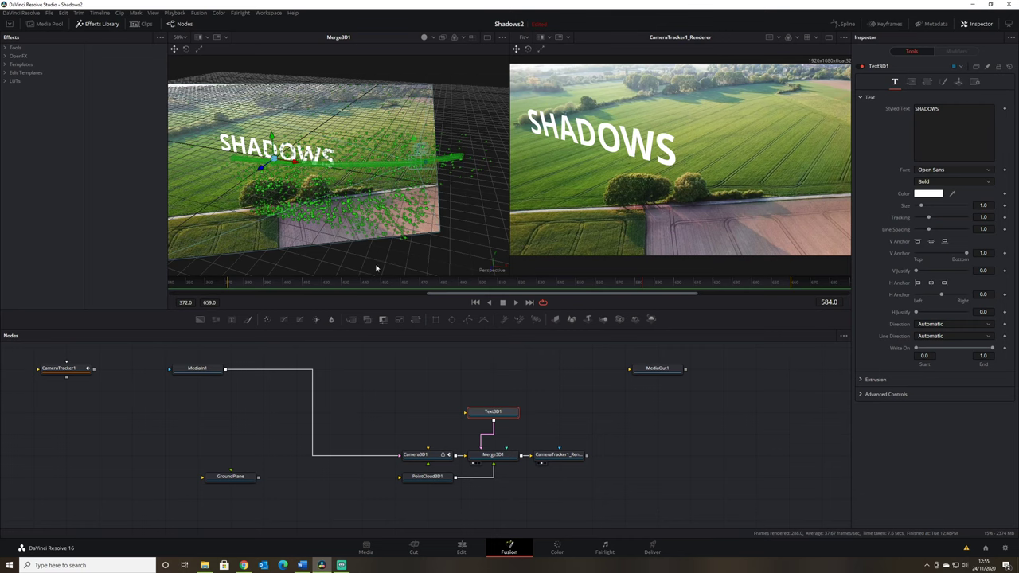
Rotate the 3D text 75.7 degrees on Y and move it across the field to about X 0.25, Z -0.97.
click(958, 81)
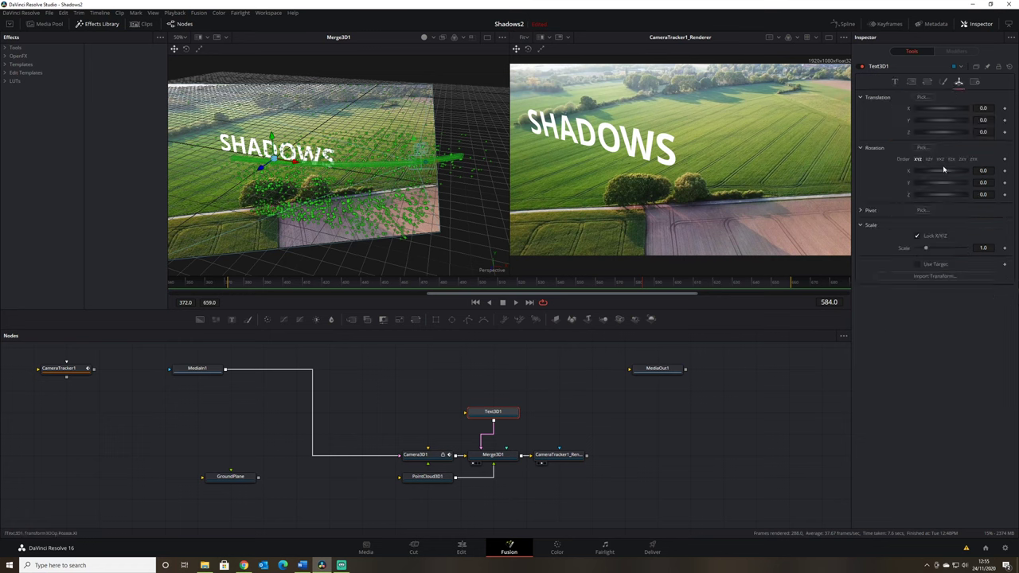
drag(936, 175, 951, 187)
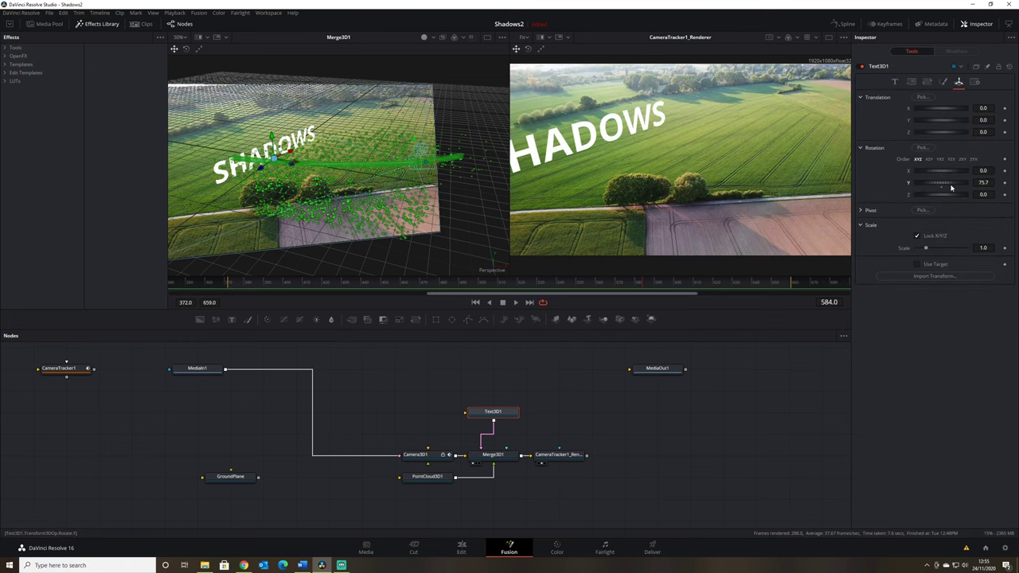
drag(265, 183, 331, 190)
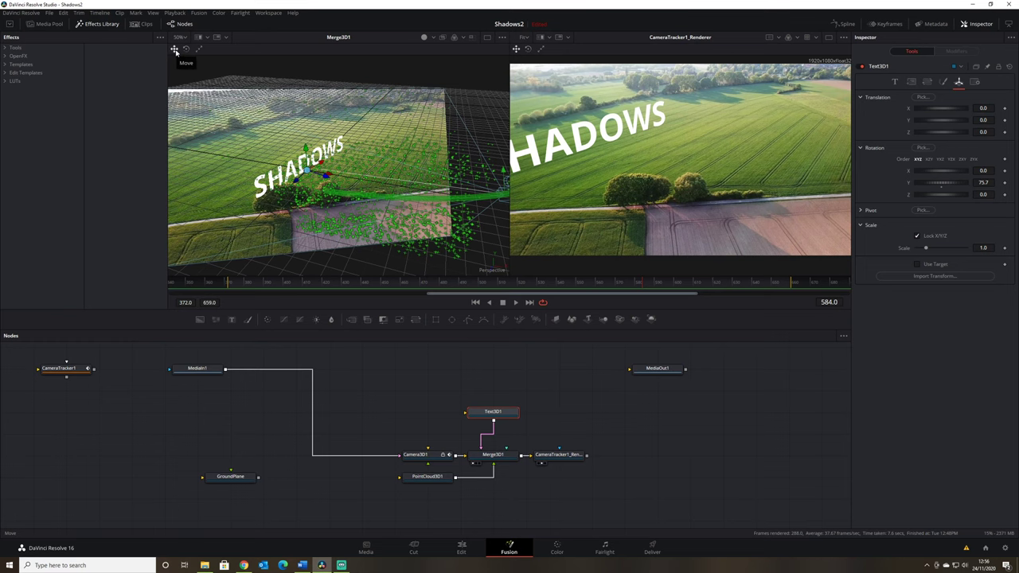
drag(318, 167, 359, 145)
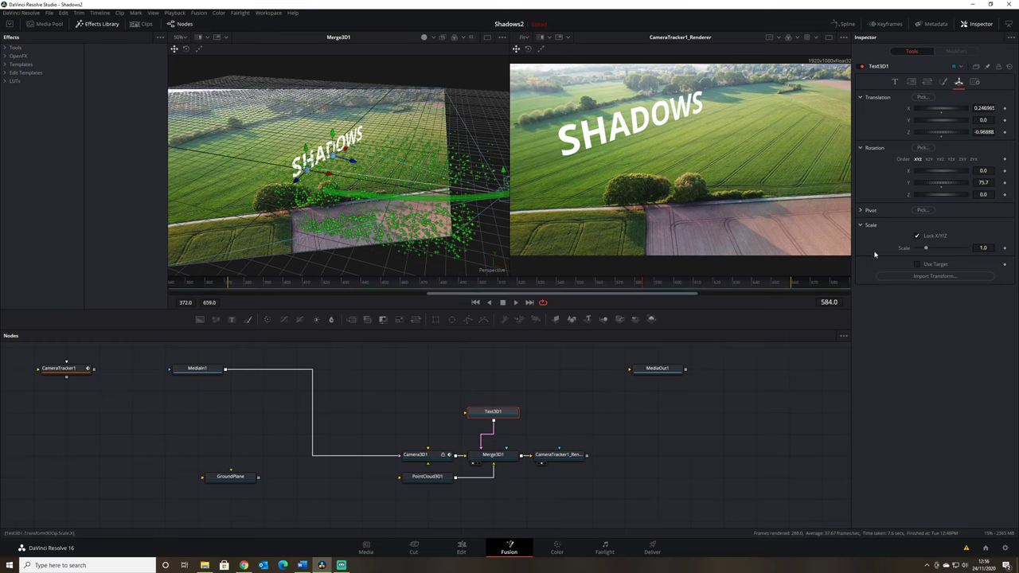
Set the 3D text size to 0.79 and give it an extrusion depth of 0.0173.
click(894, 82)
drag(925, 207, 920, 206)
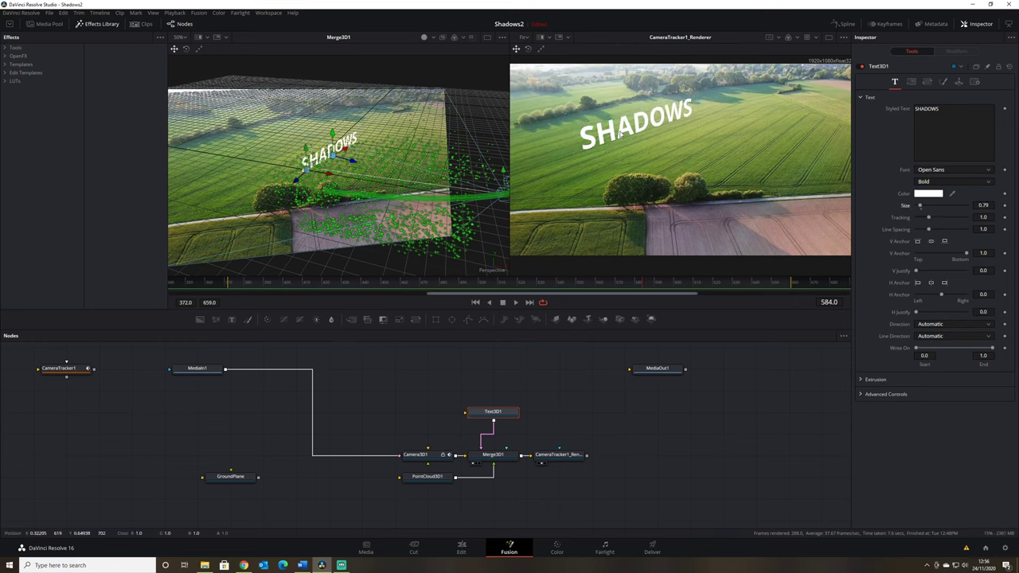
click(875, 380)
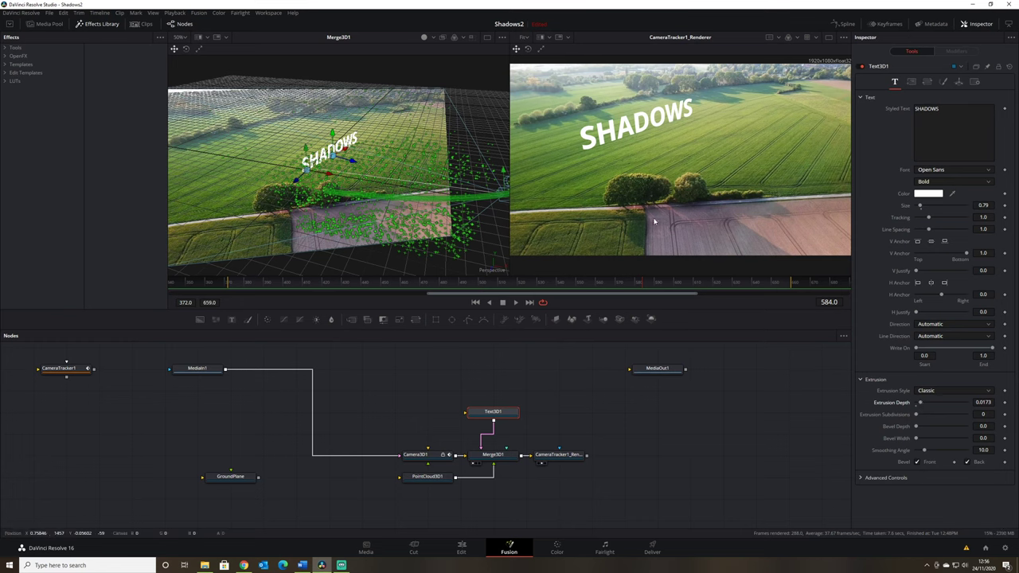
Bevel the extruded 3D text with a depth of 0.0079 and a width of 0.0039.
drag(917, 427, 919, 427)
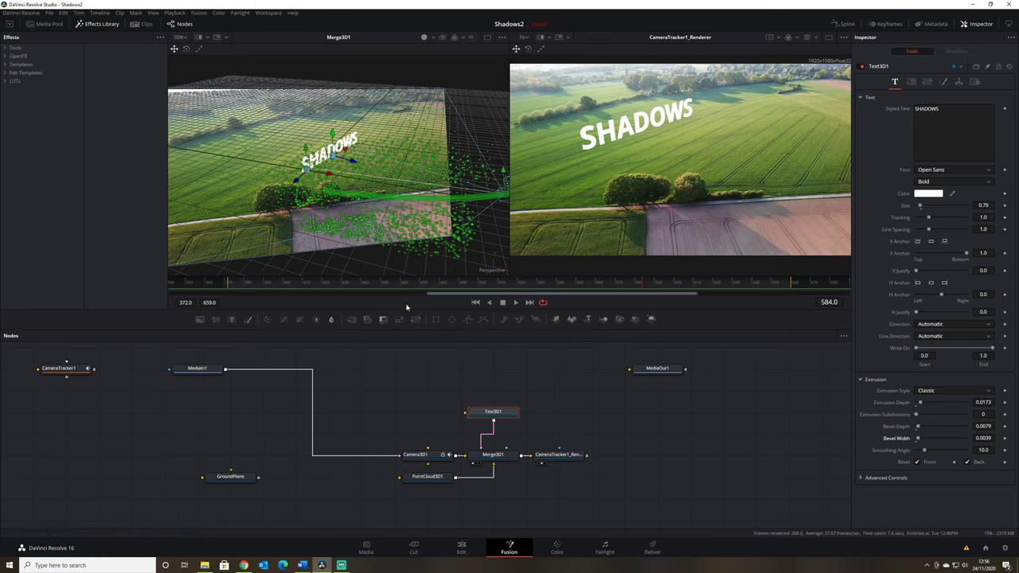
Play the shot back from its start and scrub through it to check that the text stays locked to the field.
click(228, 283)
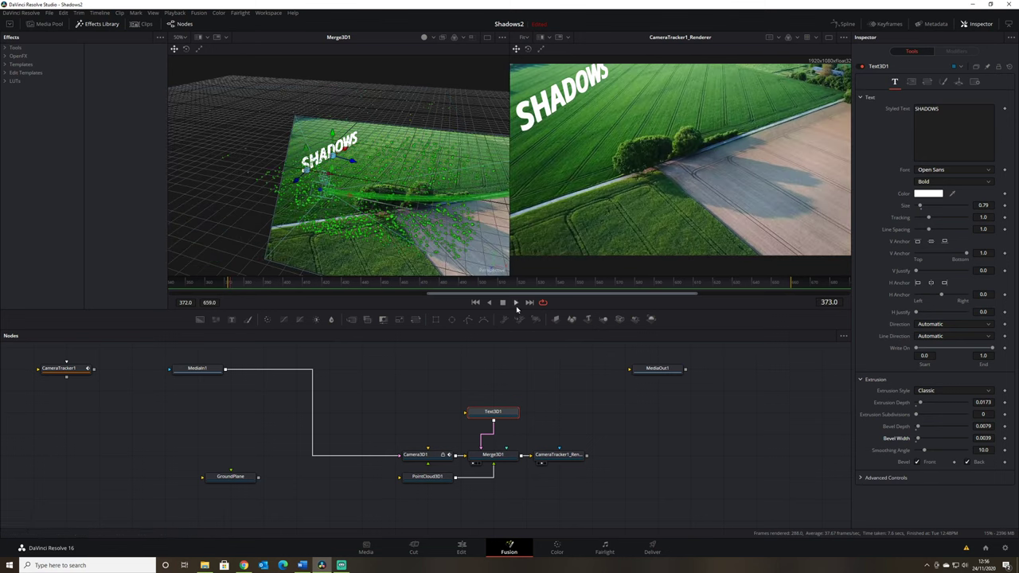
right_click(714, 306)
click(757, 316)
click(514, 302)
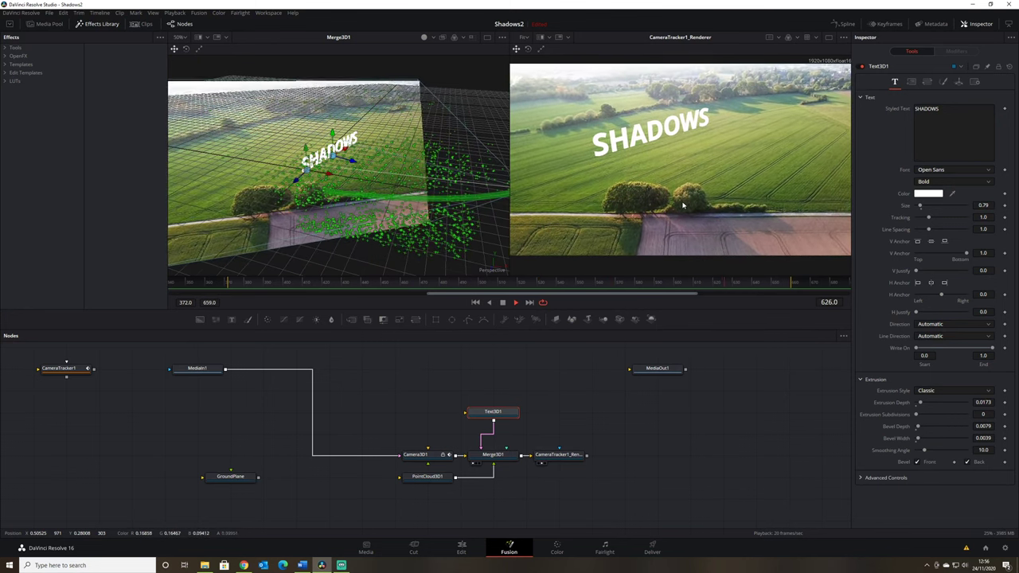
click(502, 303)
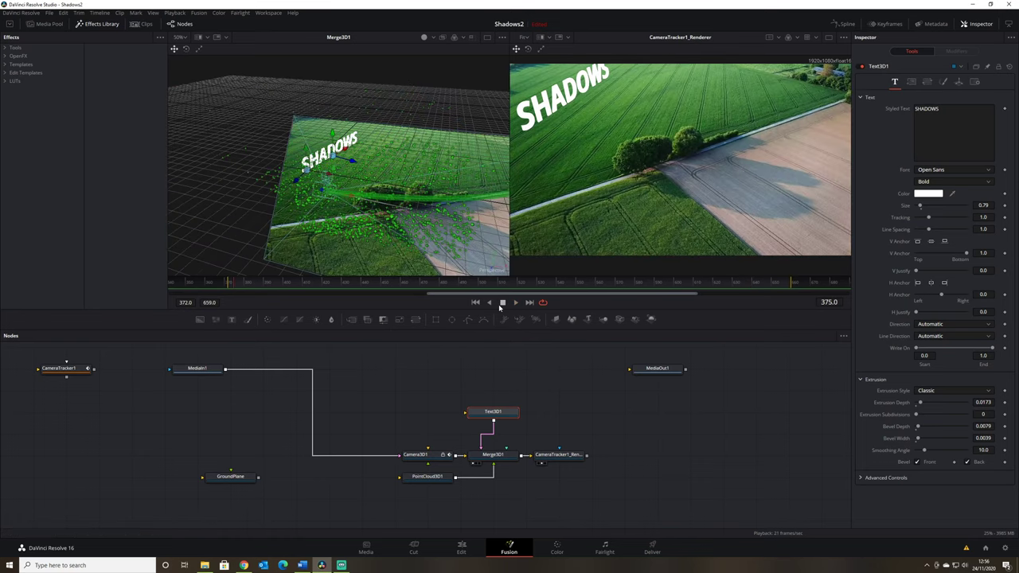
drag(502, 291, 231, 296)
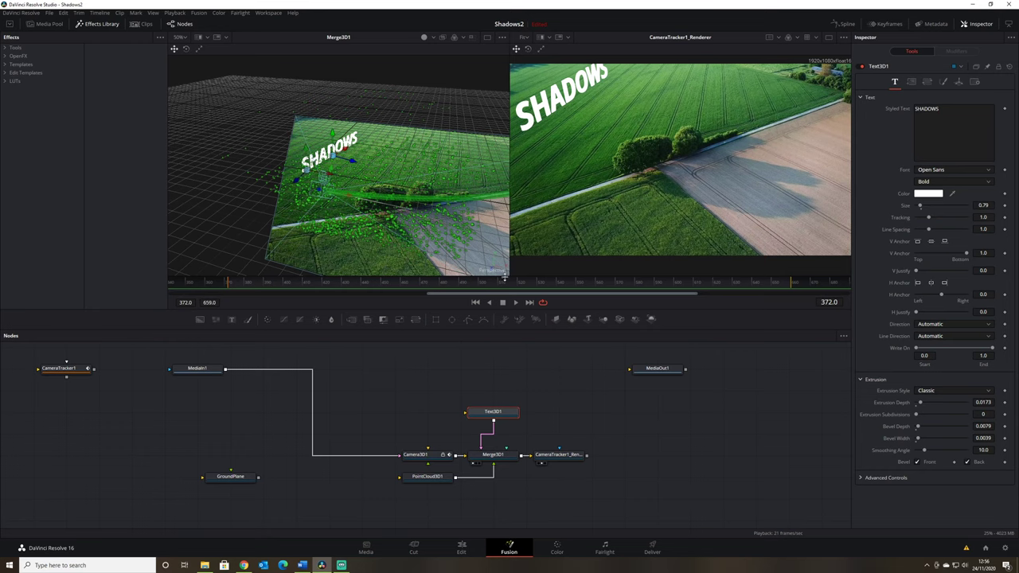
click(572, 291)
click(600, 291)
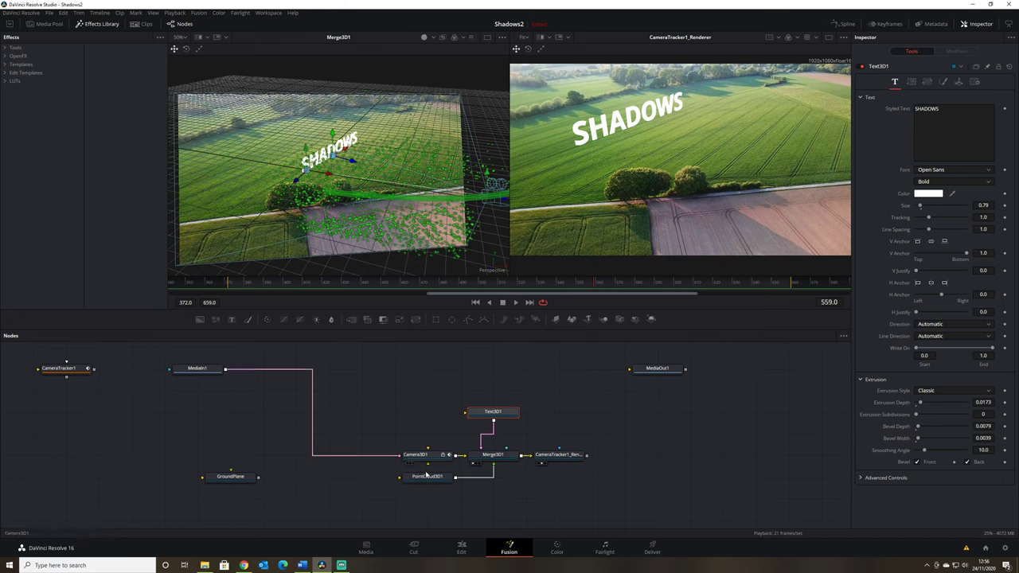
Disconnect MediaIn1 from Camera3D1 and connect it to MediaOut1 instead.
drag(398, 459, 371, 439)
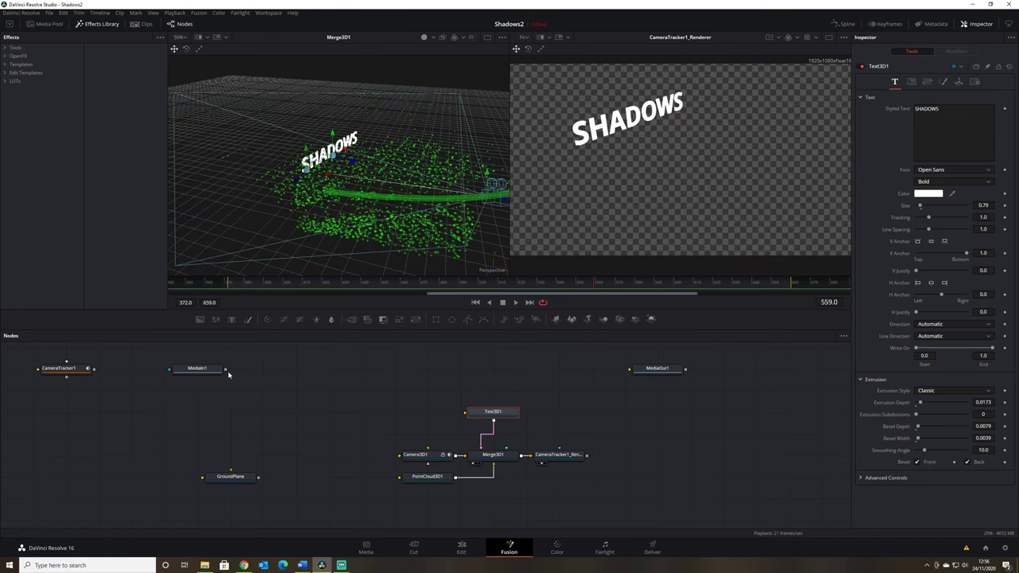
drag(225, 369, 660, 371)
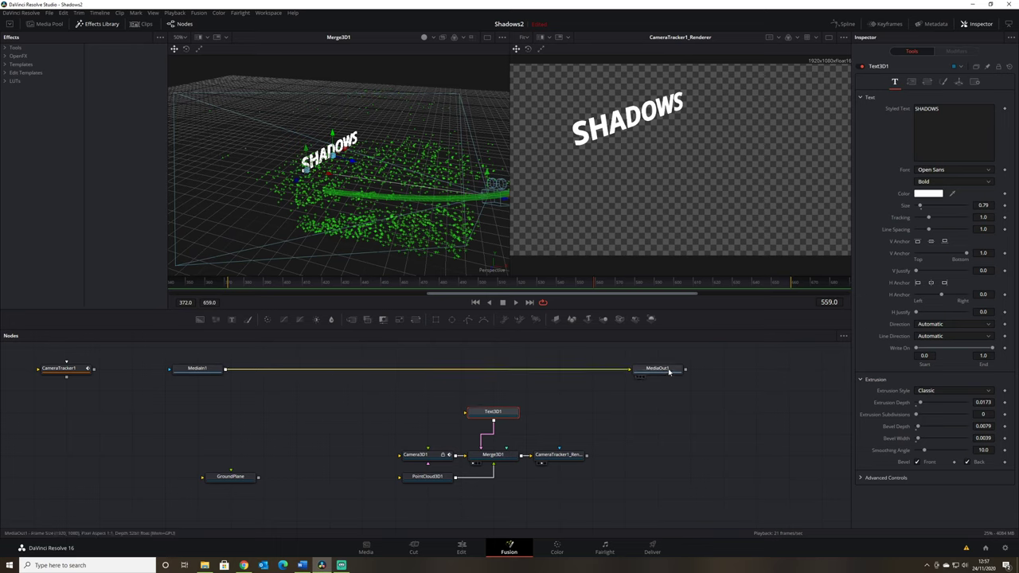
Merge the CameraTracker1_Renderer output over the MediaIn1 footage ahead of MediaOut1, and show MediaOut1 in the second viewer.
drag(566, 457, 565, 414)
drag(493, 412, 559, 495)
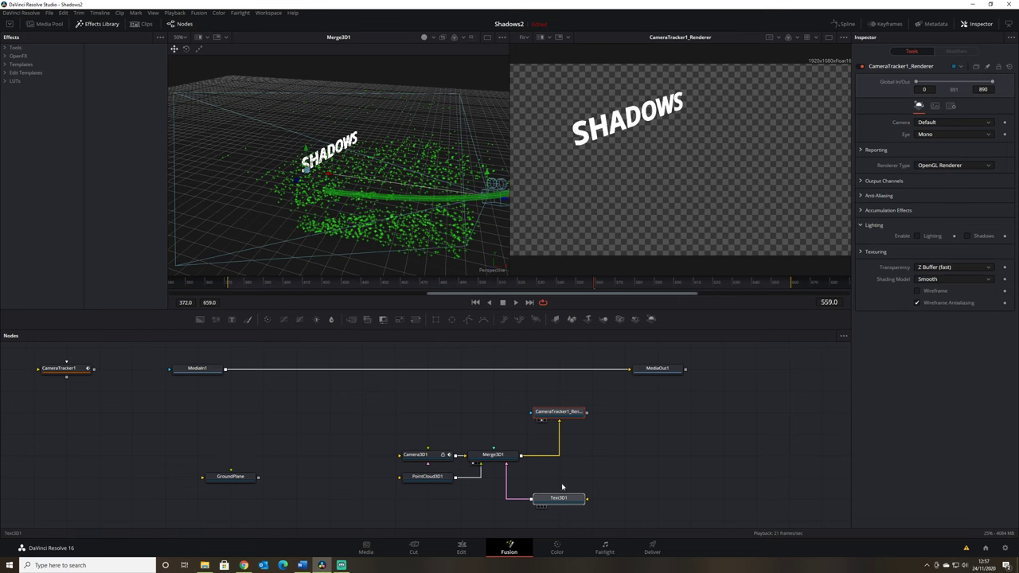
click(560, 412)
drag(533, 412, 570, 358)
drag(646, 370, 712, 370)
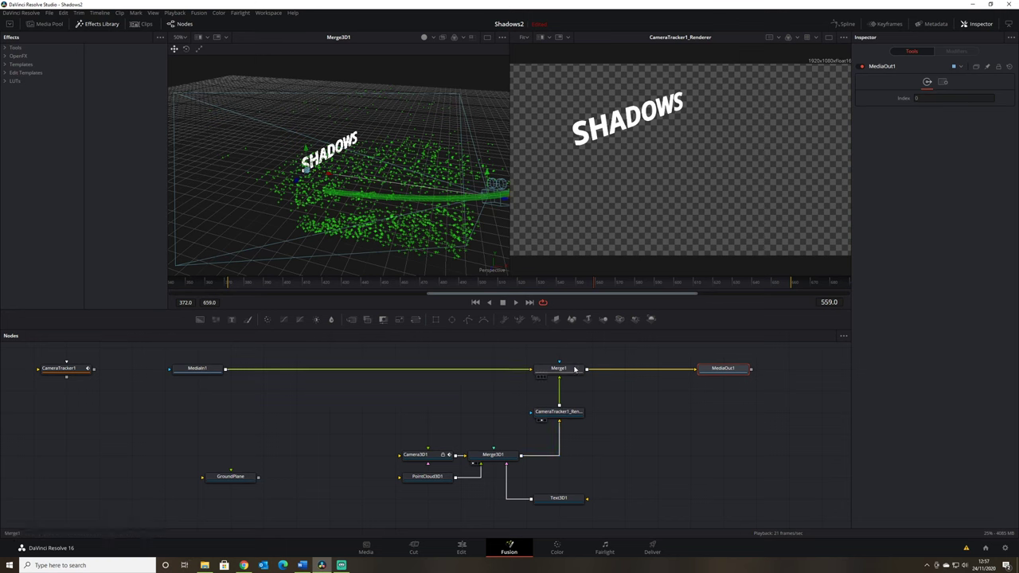
key(2)
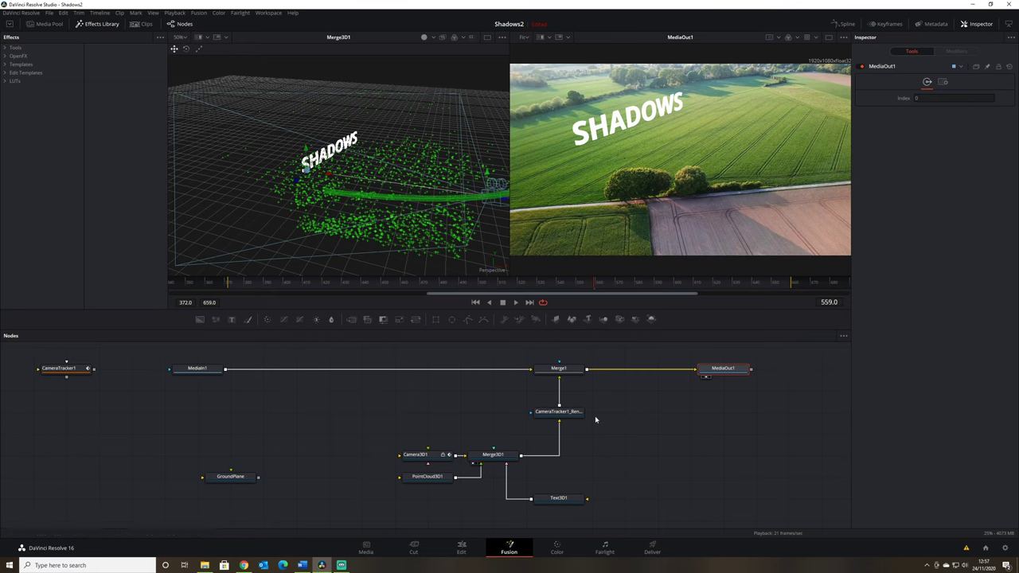
Tidy the node layout with Merge3D1 under the renderer, Camera3D1 and PointCloud3D1 beside it, and Text3D1 below.
drag(479, 452, 547, 452)
drag(538, 508, 571, 508)
drag(427, 476, 492, 476)
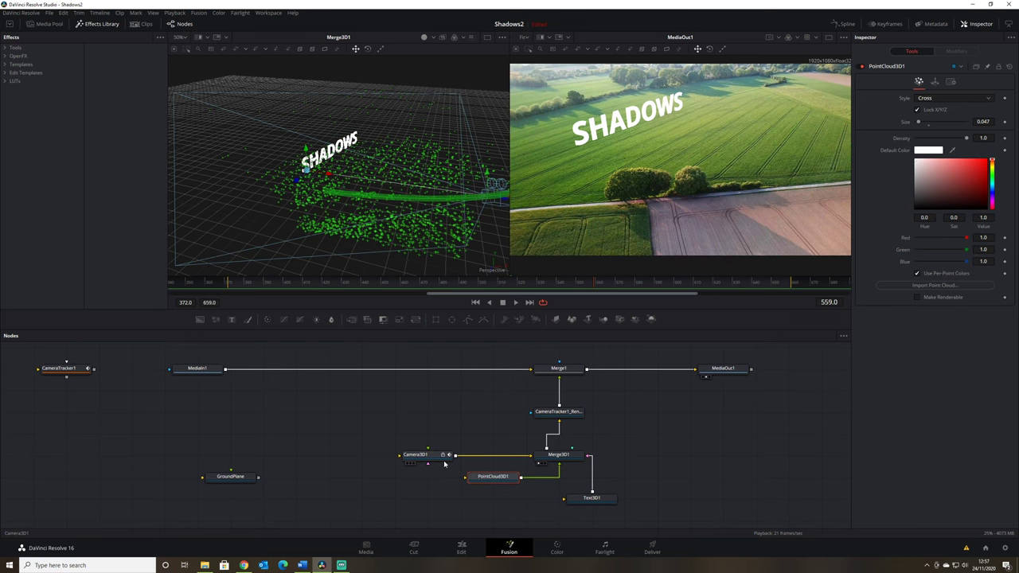
drag(426, 454, 492, 454)
drag(591, 498, 558, 517)
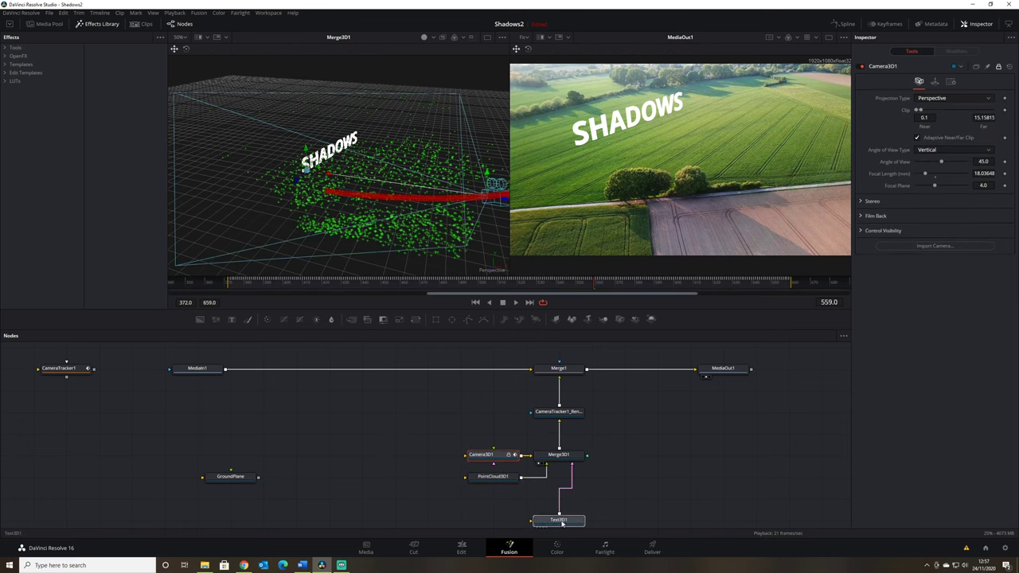
click(539, 448)
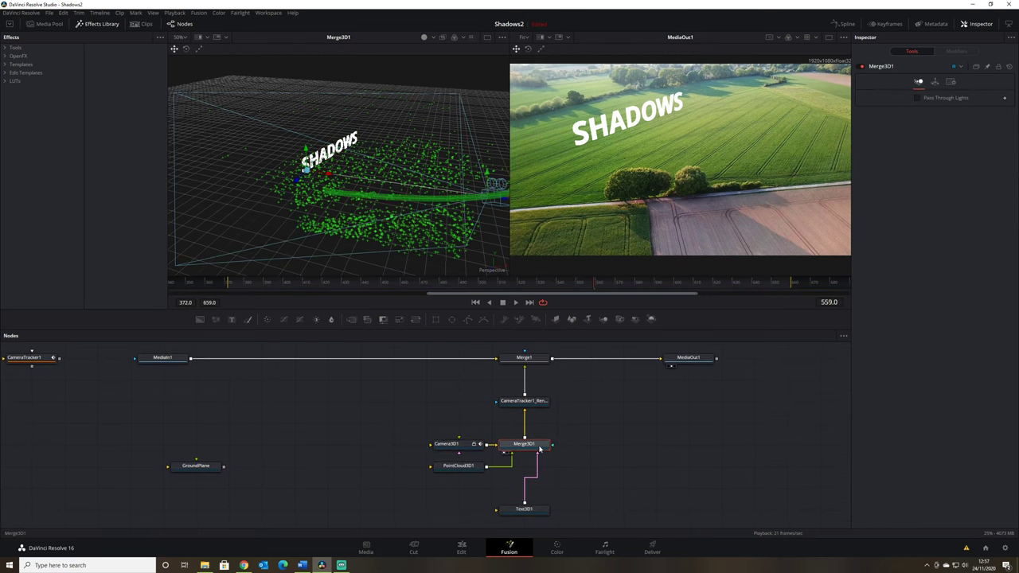
Enable lighting and shadows on the CameraTracker1_Renderer node.
mouse_move(348, 175)
click(524, 401)
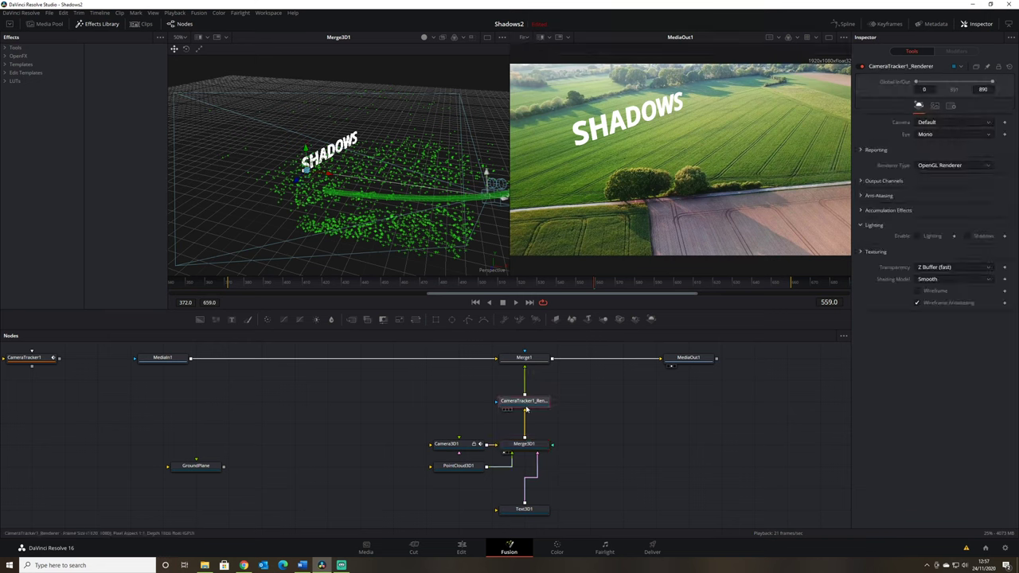
click(916, 235)
click(967, 236)
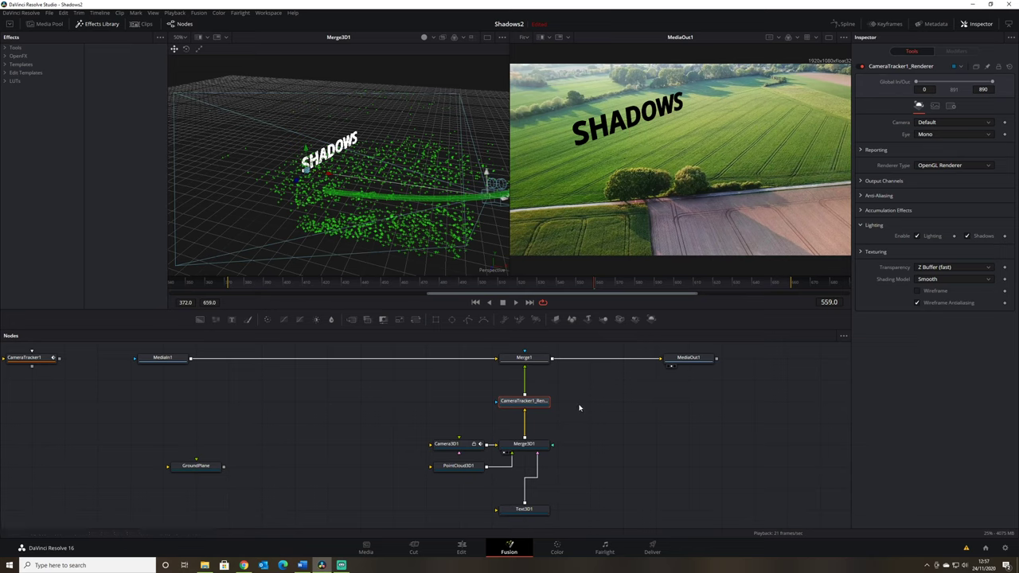
Add a Directional Light connected to Merge3D1 and place its node beside the merge.
click(531, 446)
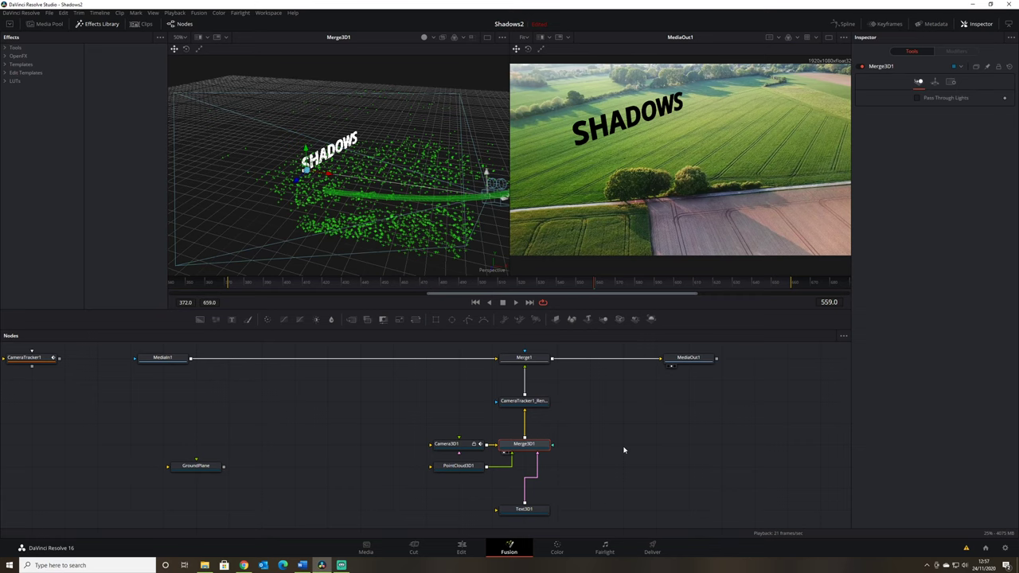
key(shift+space)
text(dire)
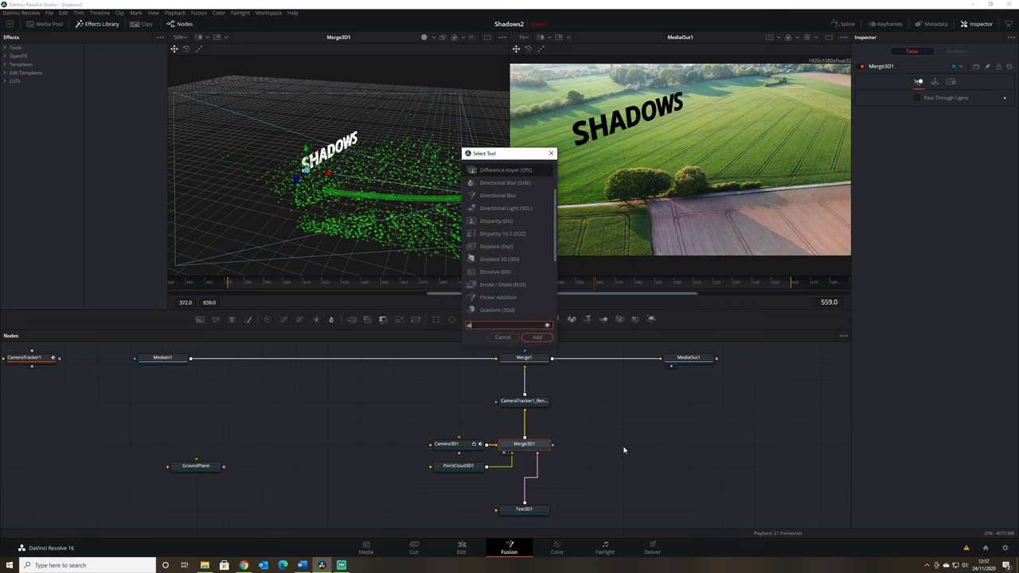
text(c)
click(519, 198)
click(538, 338)
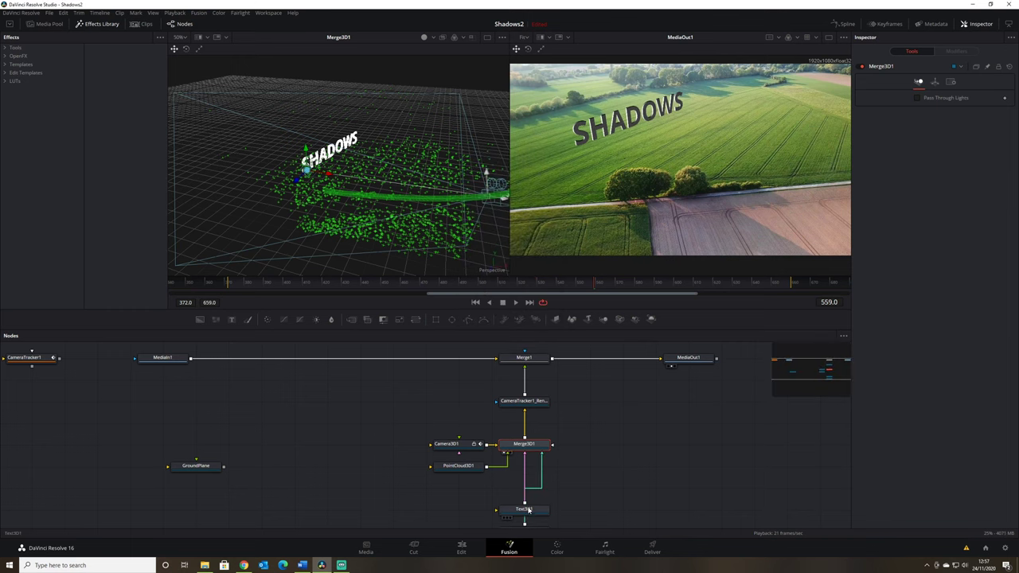
drag(515, 475, 589, 391)
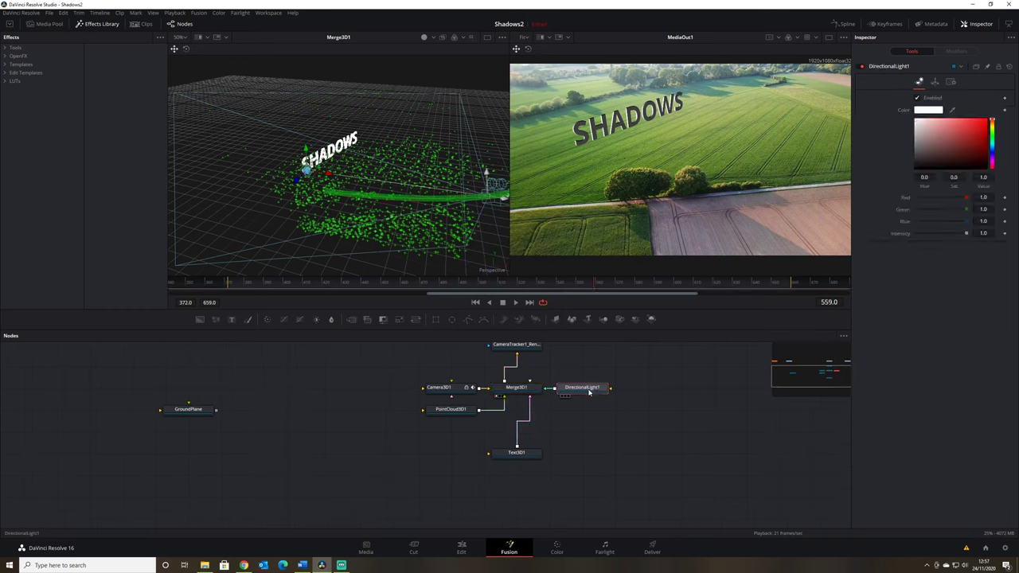
Rename the directional light node as Key_light.
key(F2)
text(K)
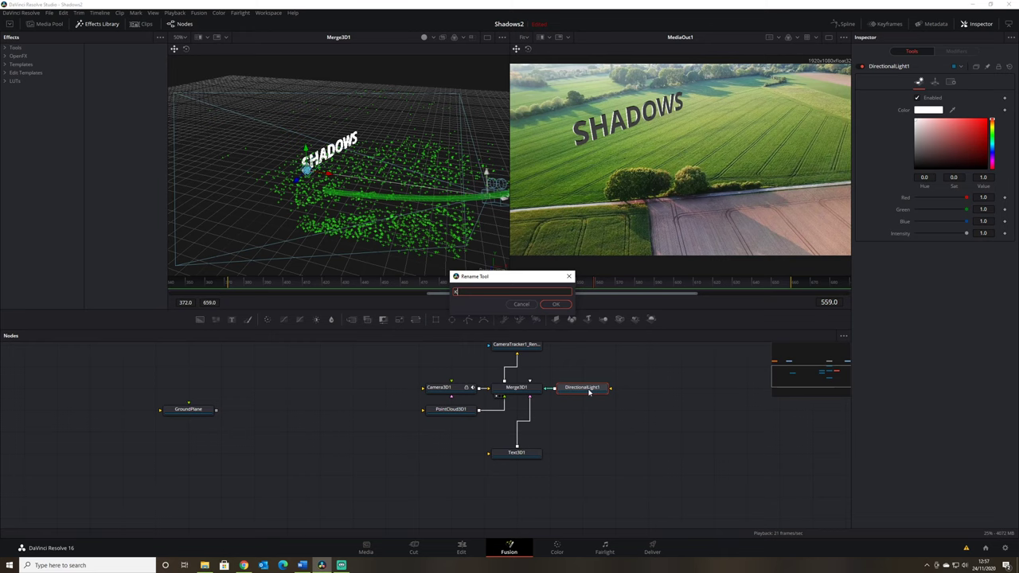
text(ey_light)
click(557, 304)
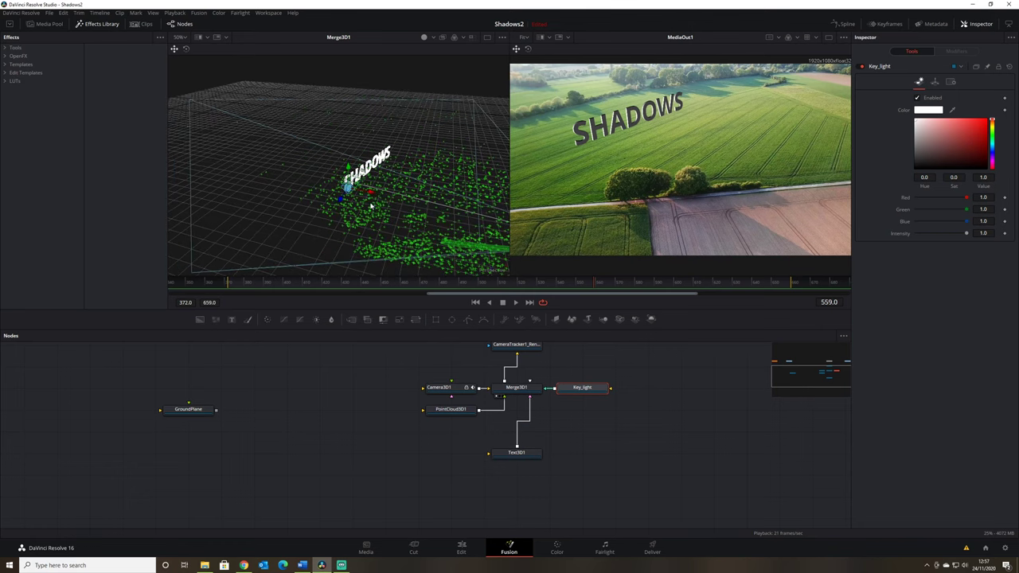
Raise Key_light above and behind the SHADOWS text in the 3D view and rotate it to shine from behind.
drag(352, 188, 311, 152)
click(186, 50)
drag(375, 137, 338, 157)
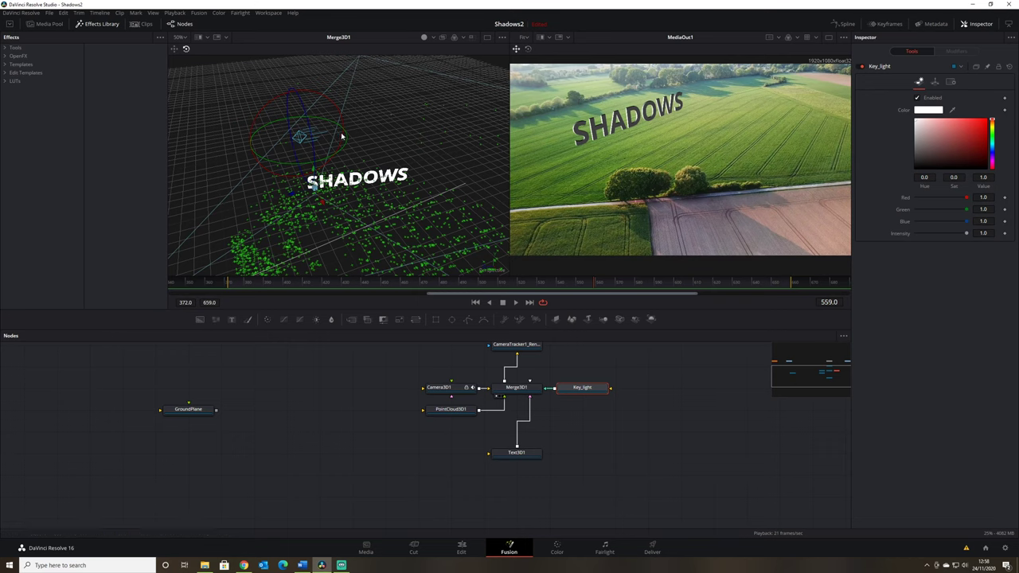
drag(346, 139, 302, 171)
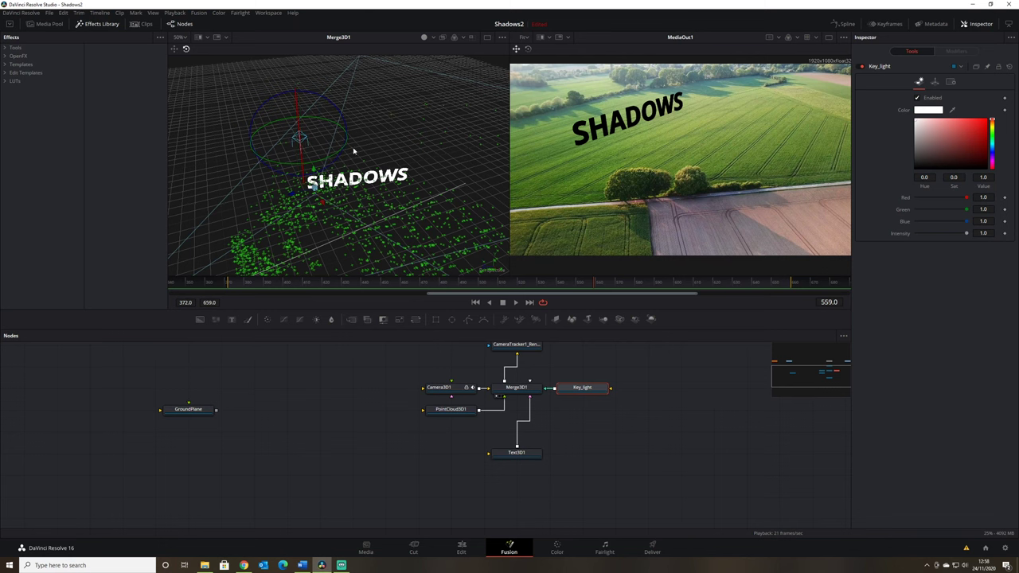
Add a second Directional Light connected to Merge3D1, positioned under Key_light in the node graph.
click(531, 390)
key(shift+space)
text(dire)
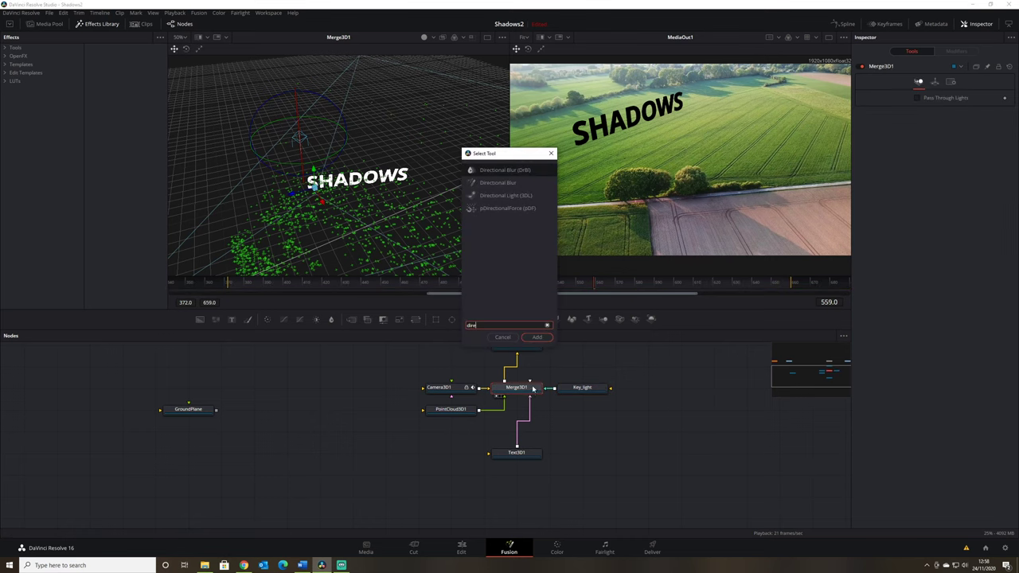
text(ctional light)
key(Return)
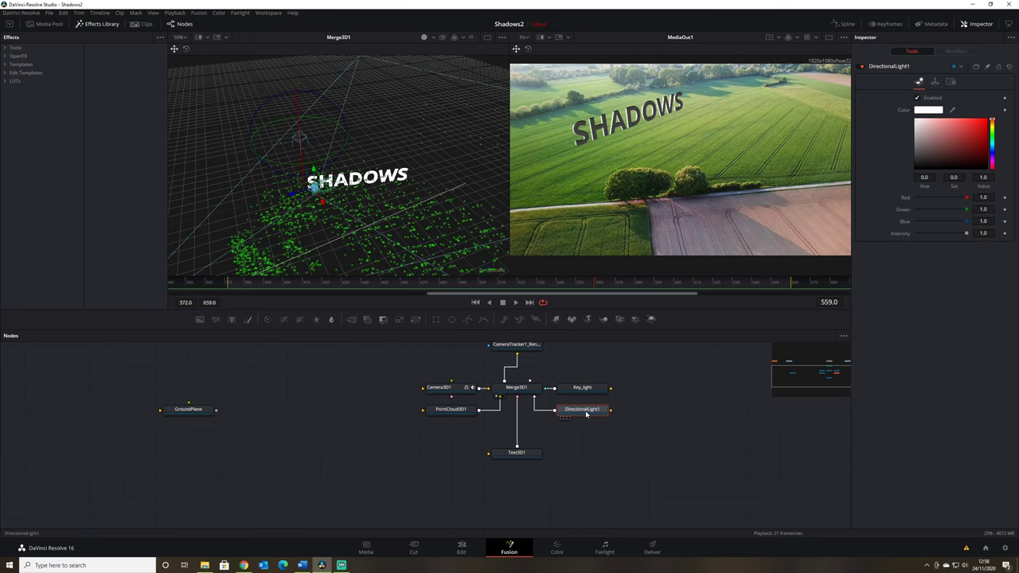
Rename the second directional light node as Back_light.
key(F2)
text(S)
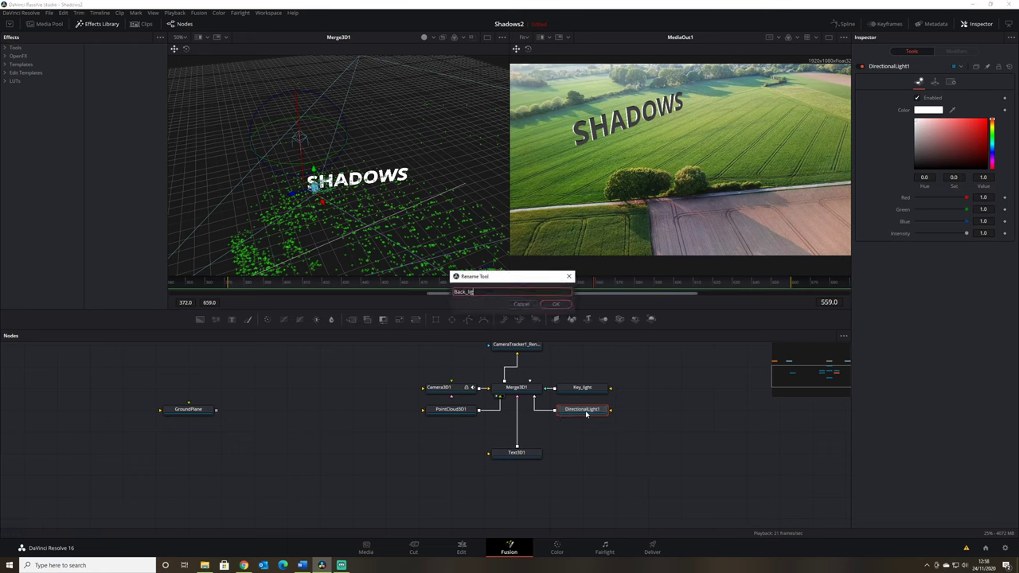
click(557, 305)
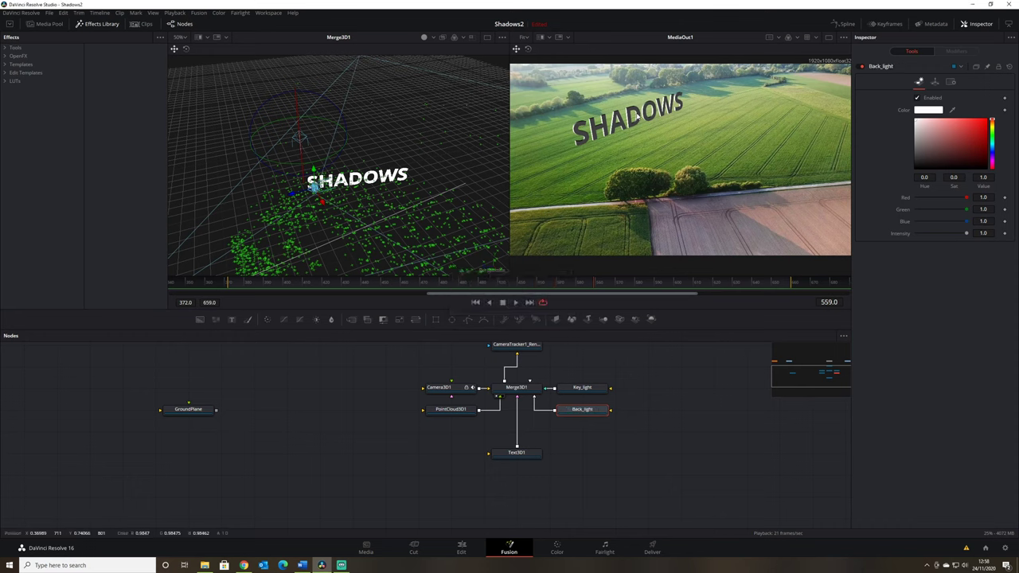
Move Back_light in front of the SHADOWS text and rotate it to light the letters' front faces.
drag(322, 203, 345, 249)
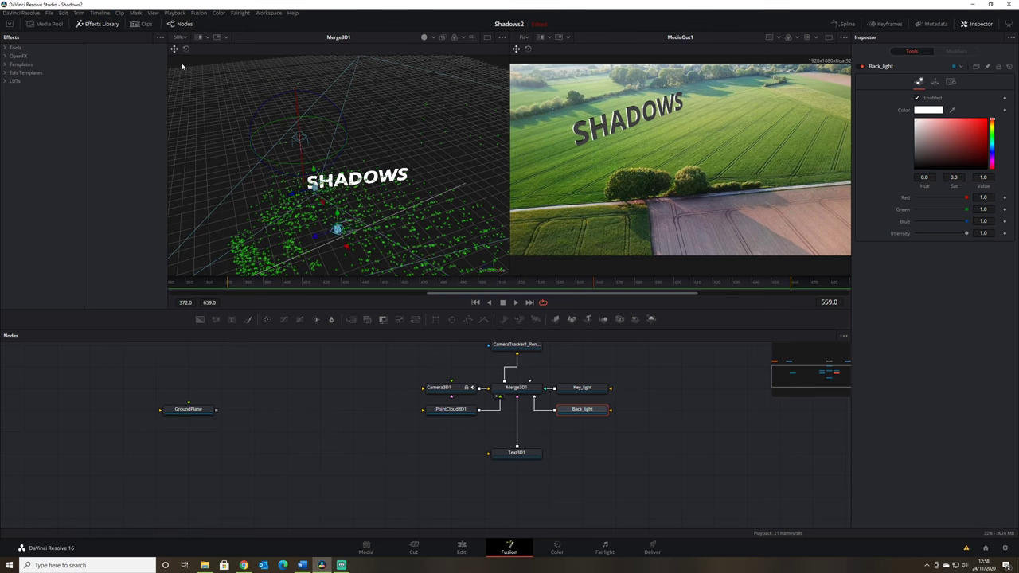
drag(367, 267, 421, 211)
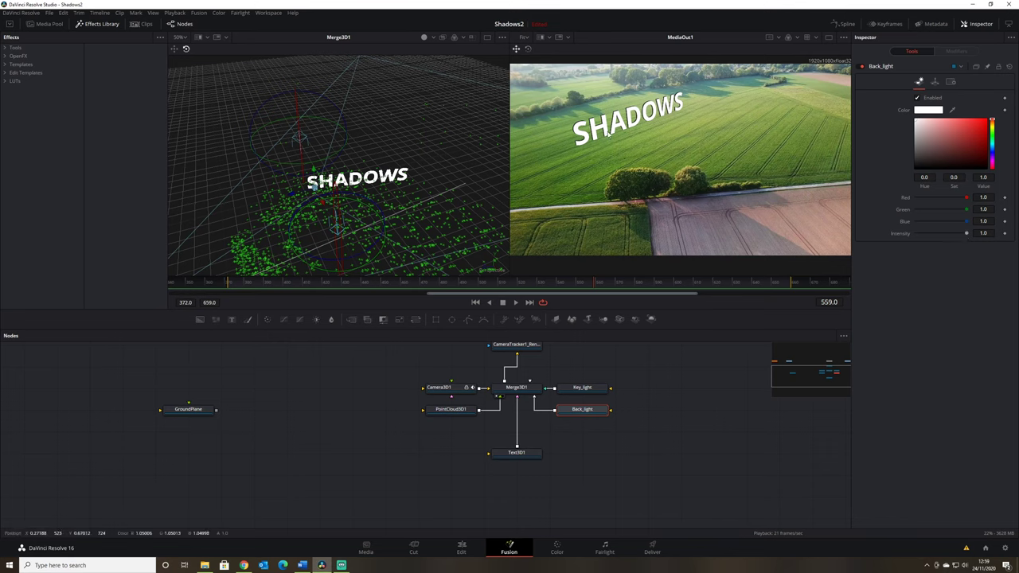
Set Back_light's intensity to 0.48 and tint it pale green with hue 0.272 and saturation 0.18.
mouse_move(966, 234)
mouse_down()
mouse_move(929, 244)
mouse_move(940, 244)
mouse_up()
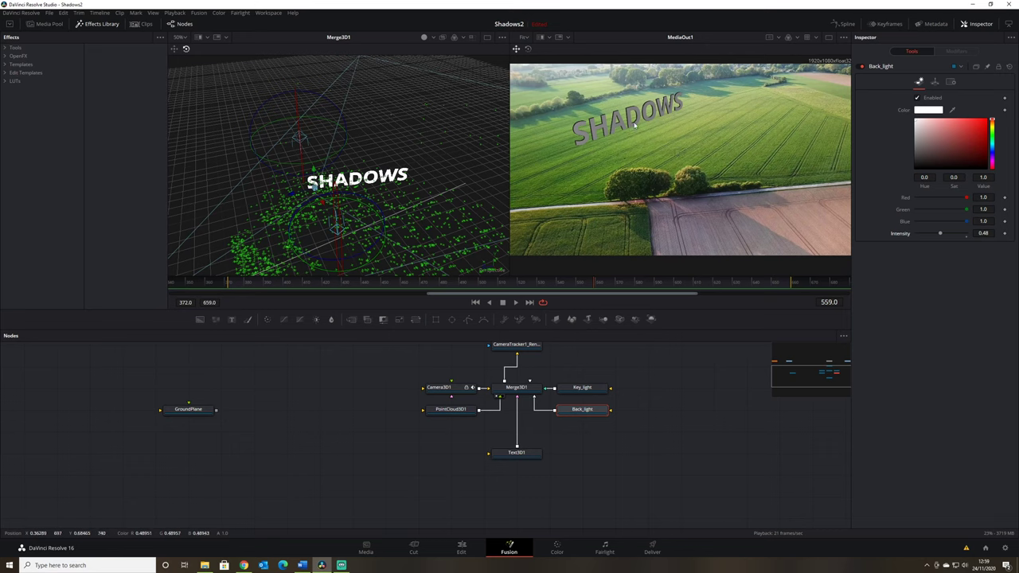
click(993, 136)
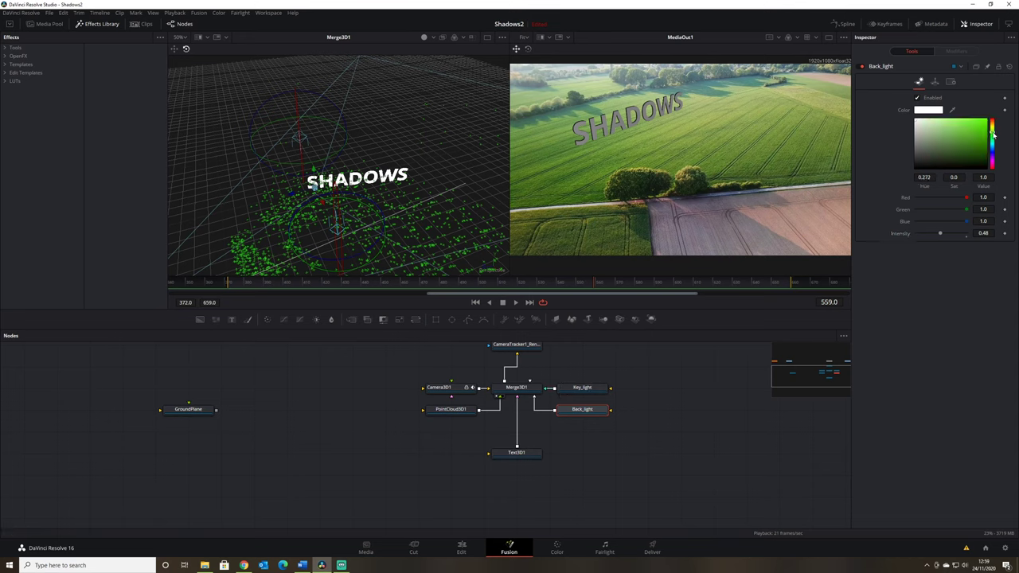
click(931, 121)
drag(931, 120, 928, 118)
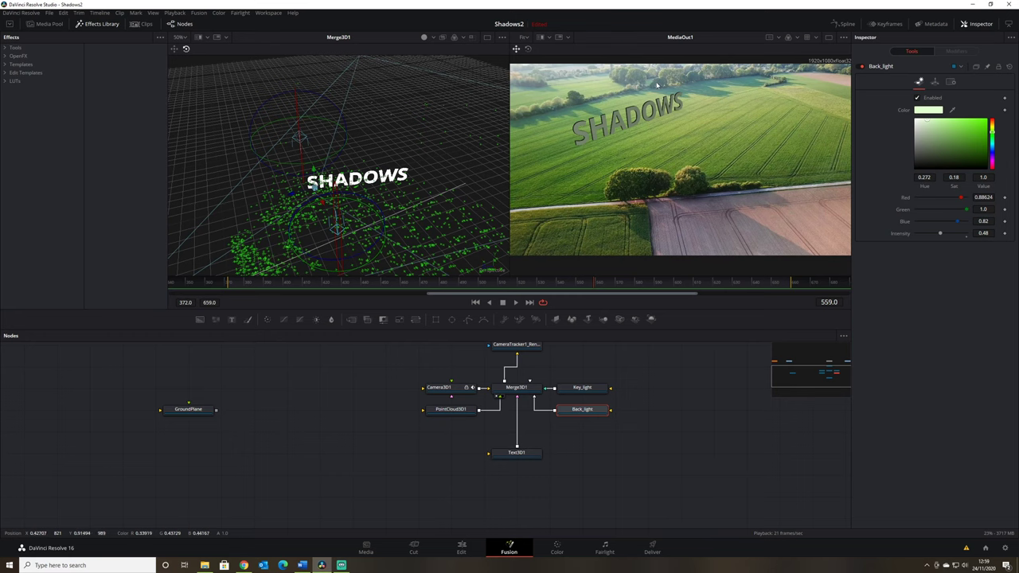
scroll(584, 133, up, 3)
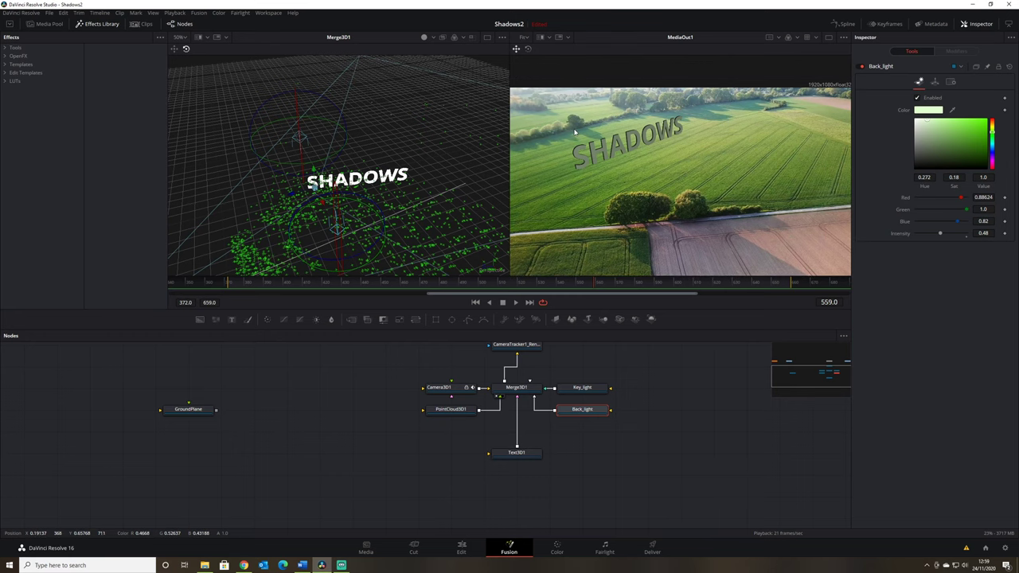
scroll(585, 132, up, 3)
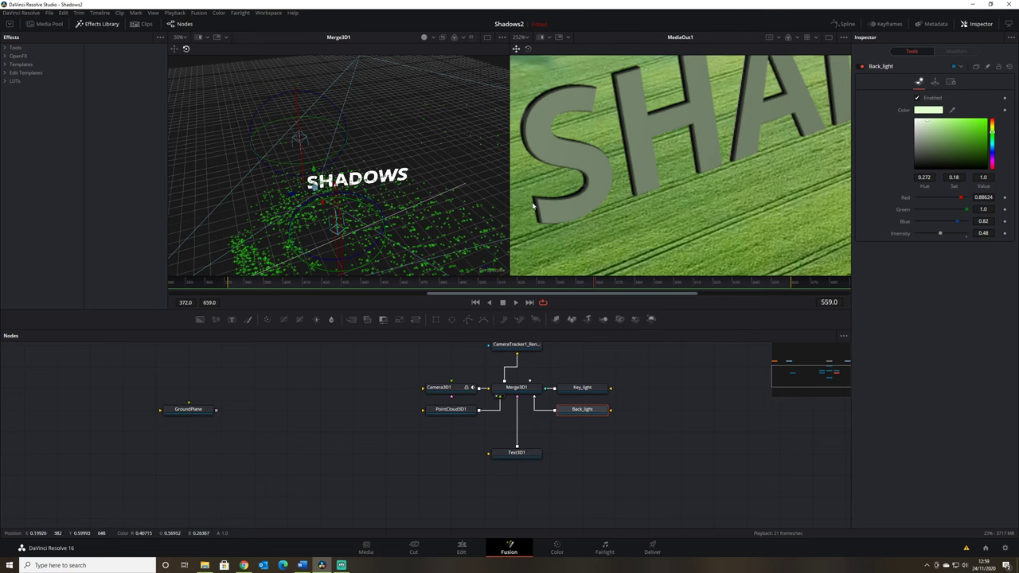
Add an Ambient Light connected to Merge3D1 and place it beside Text3D1 in the node graph.
scroll(652, 161, down, 4)
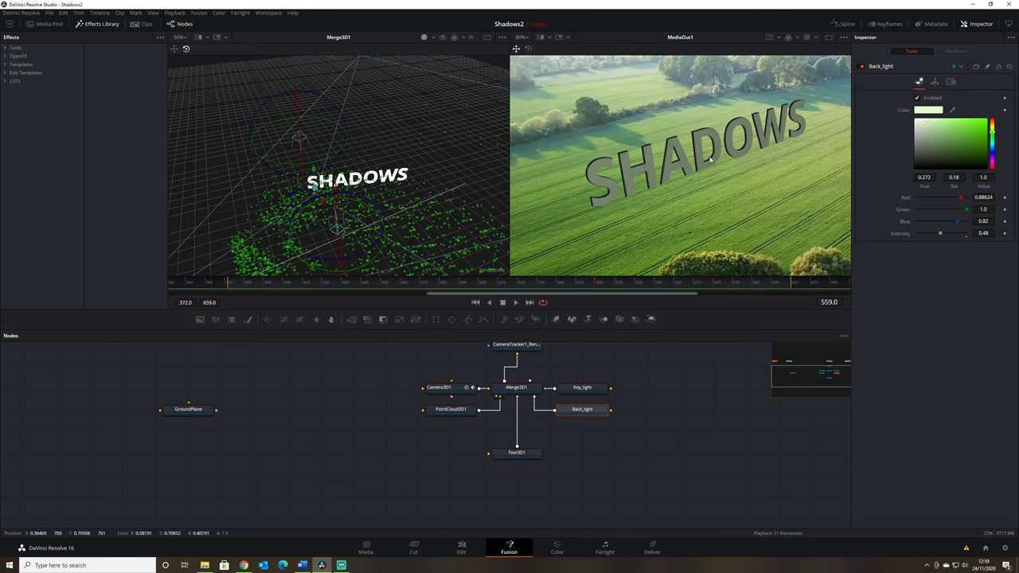
click(524, 393)
key(shift+space)
text(ambi)
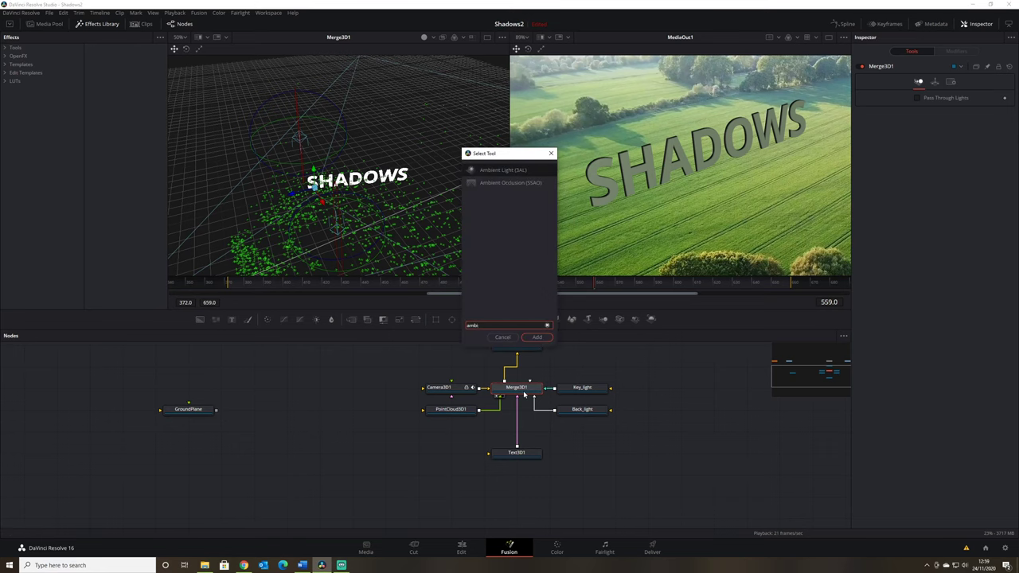
key(Return)
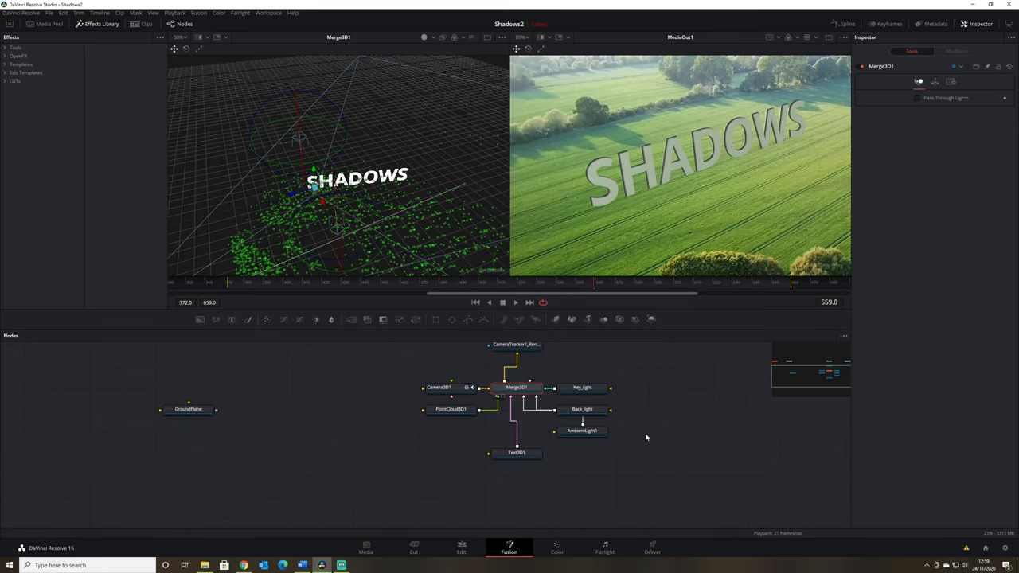
drag(539, 432, 539, 454)
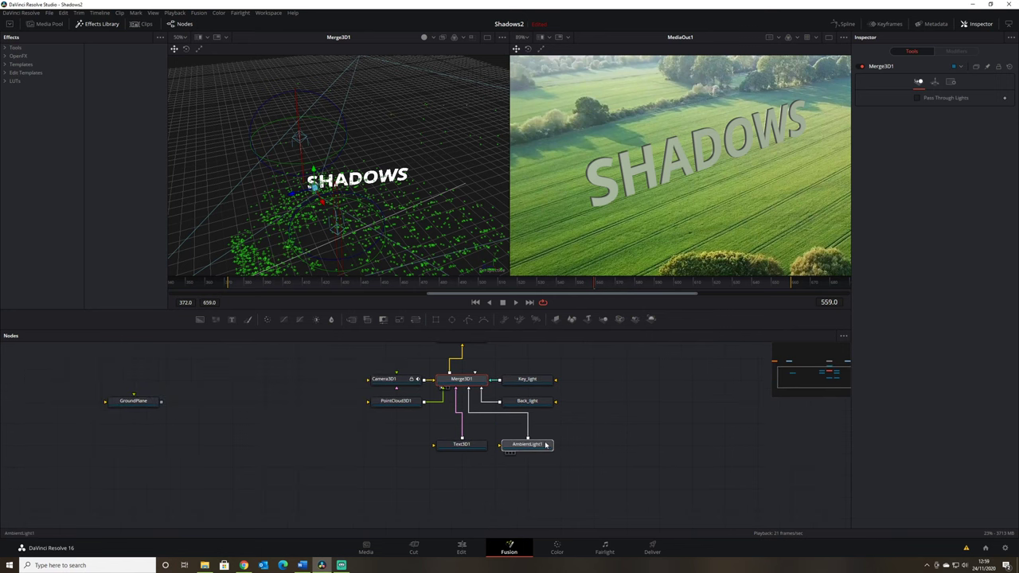
Set the ambient light's intensity to 0.315 to brighten the SHADOWS letters.
scroll(735, 204, down, 2)
drag(735, 202, 649, 148)
scroll(682, 182, down, 2)
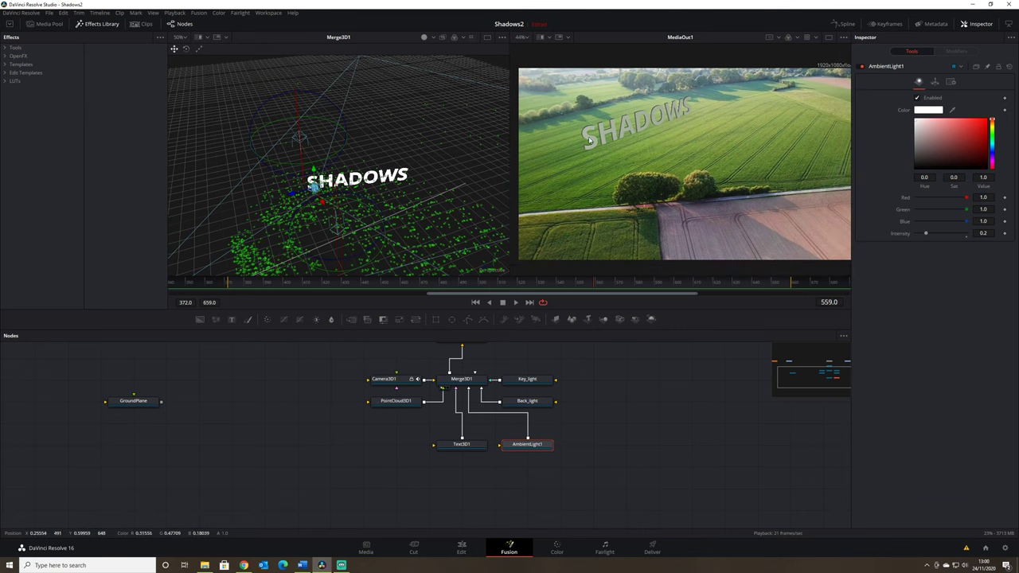
key(plus)
key(plus)
key(plus)
key(plus)
key(plus)
mouse_move(921, 237)
mouse_down()
mouse_move(931, 230)
mouse_move(911, 233)
mouse_move(932, 233)
mouse_up()
scroll(744, 191, down, 6)
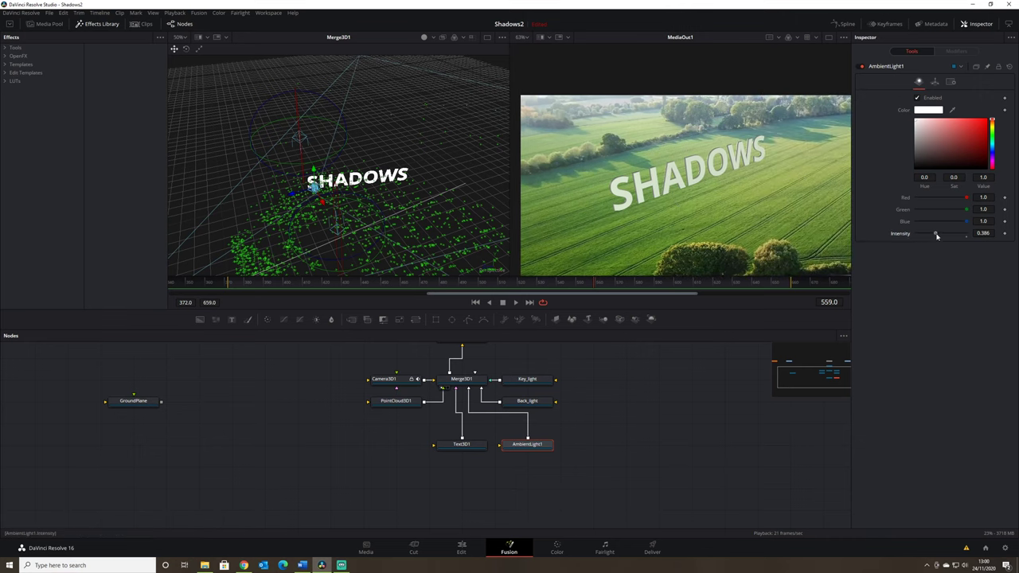
Examine the lit faces and edges of the SHADOWS letters against the field, both close up and in the full frame.
scroll(608, 173, up, 4)
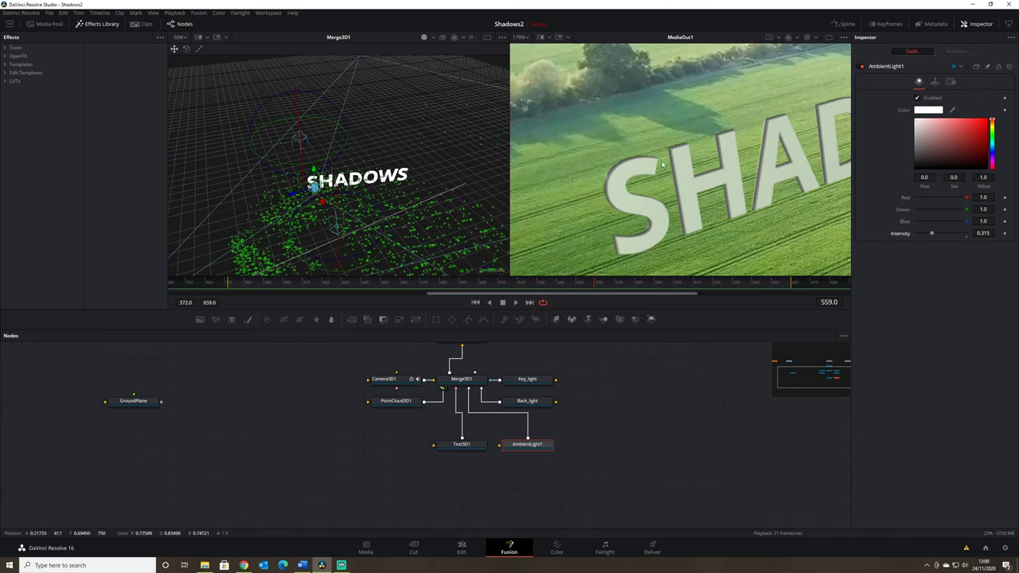
scroll(676, 187, right, 3)
scroll(751, 191, down, 4)
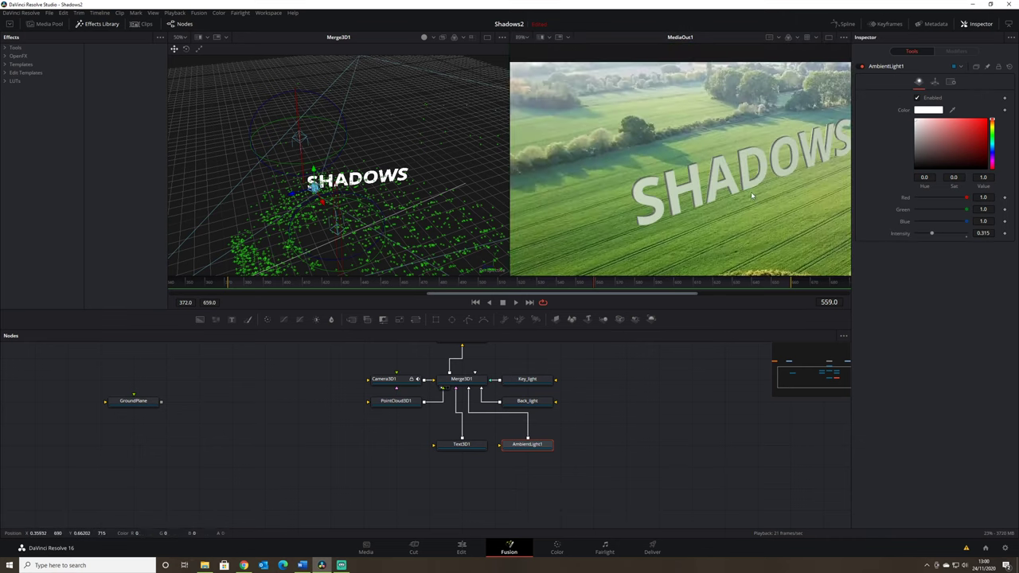
scroll(753, 183, up, 6)
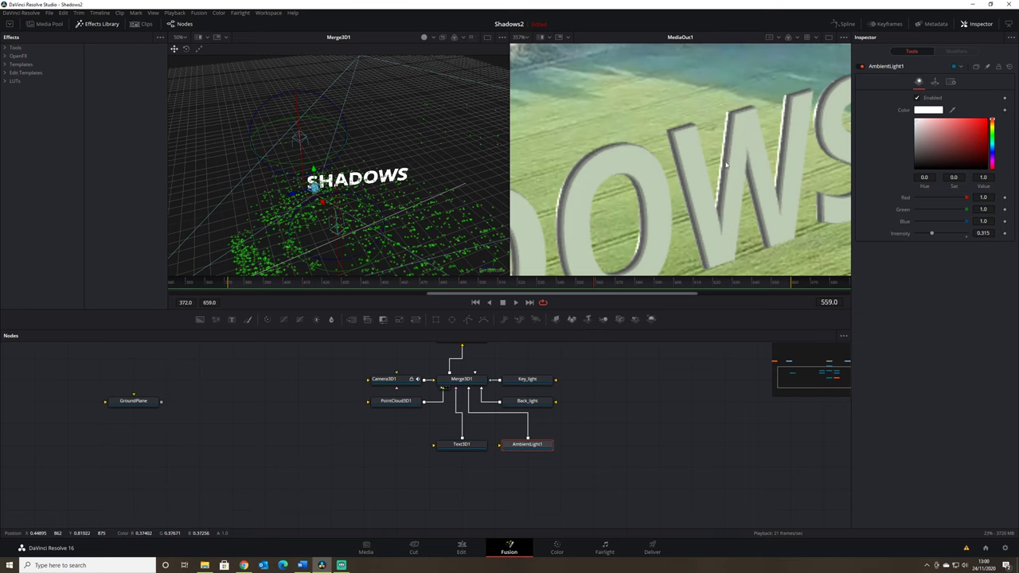
scroll(593, 118, down, 1)
scroll(690, 154, down, 1)
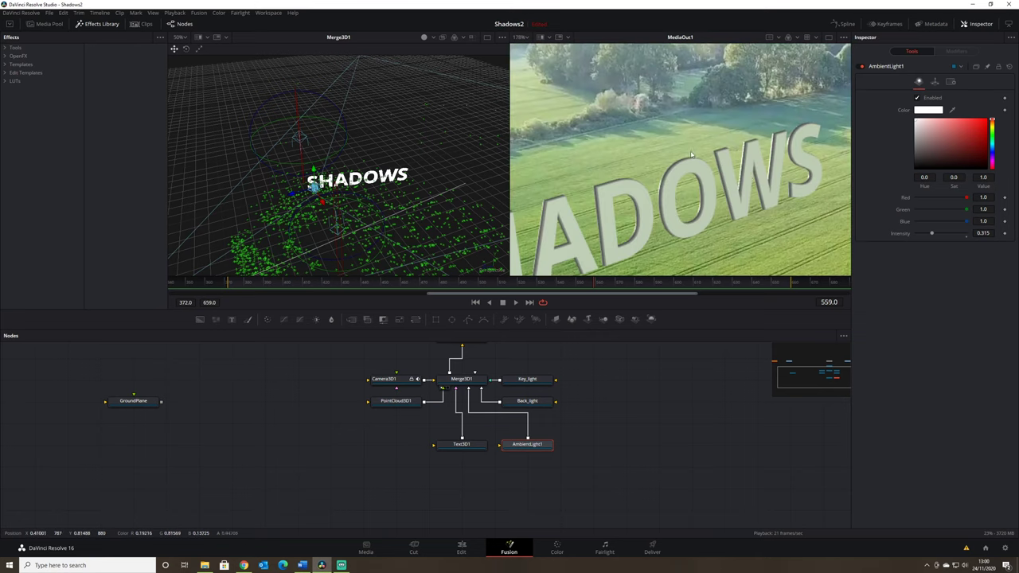
scroll(744, 164, up, 2)
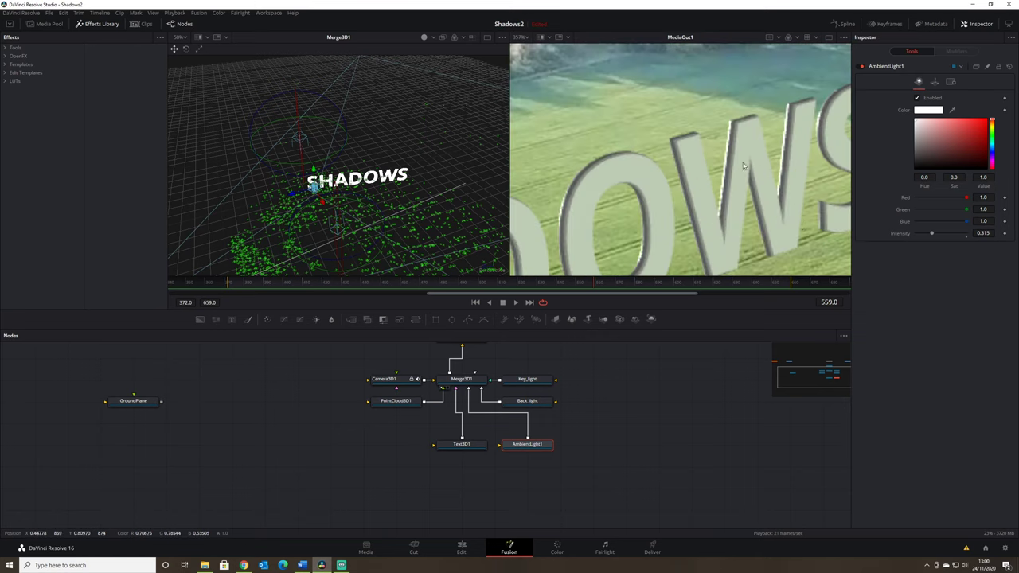
scroll(789, 215, down, 2)
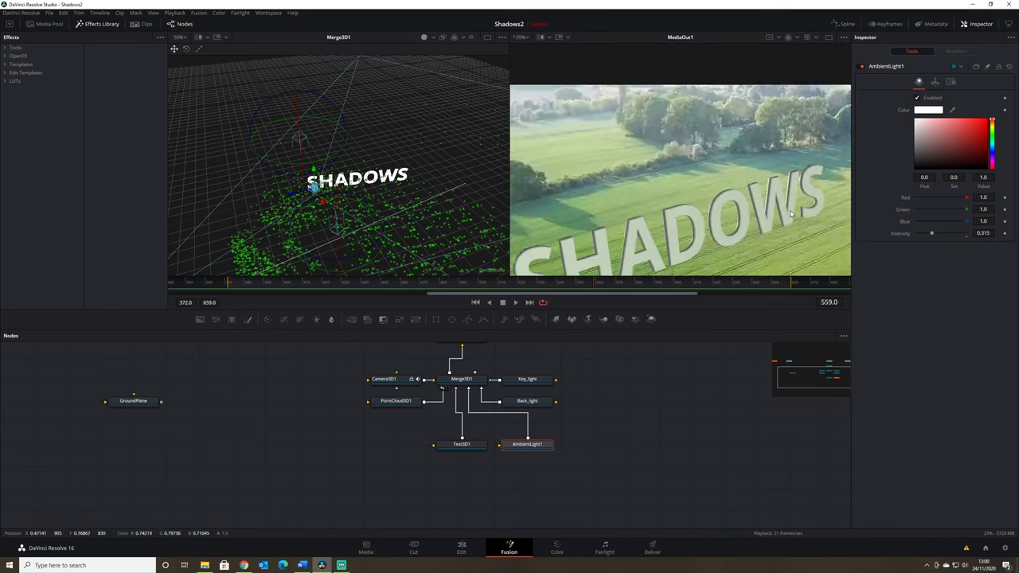
scroll(790, 213, down, 1)
drag(717, 230, 708, 181)
scroll(702, 208, down, 3)
scroll(702, 159, up, 2)
scroll(703, 139, down, 1)
drag(702, 138, 709, 152)
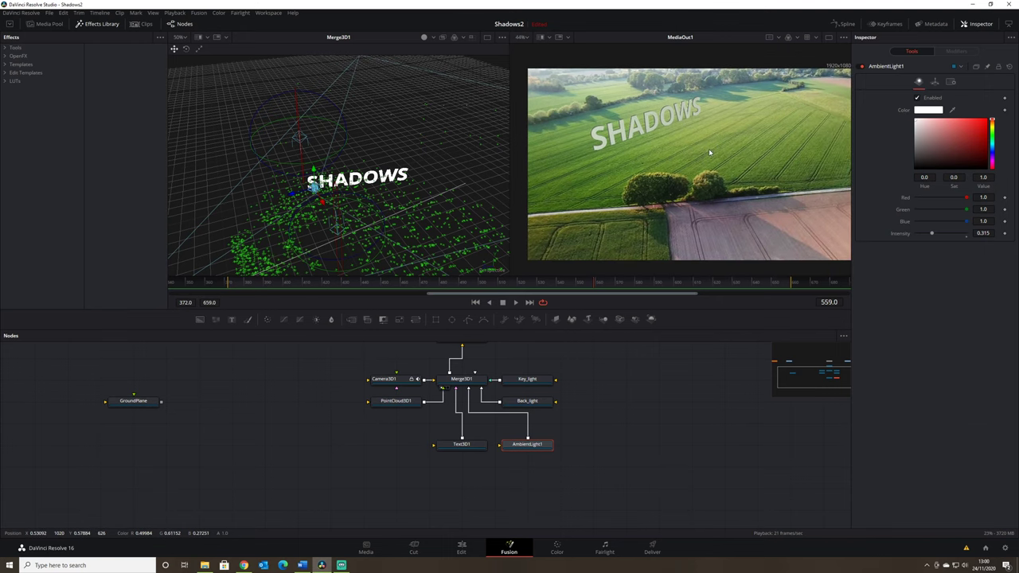
drag(732, 162, 716, 167)
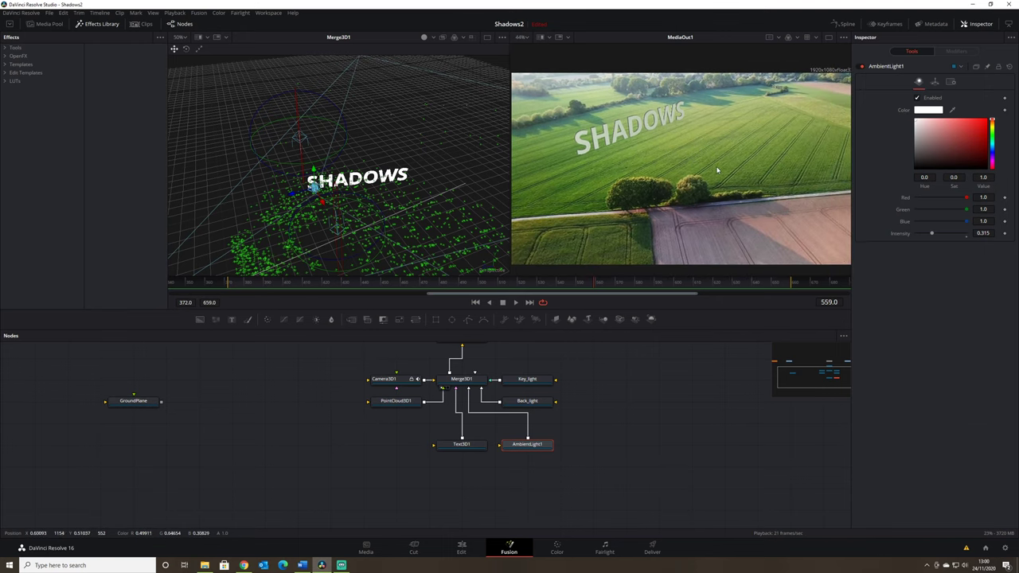
Rename the Merge1 node as Text_merge.
drag(605, 382, 649, 412)
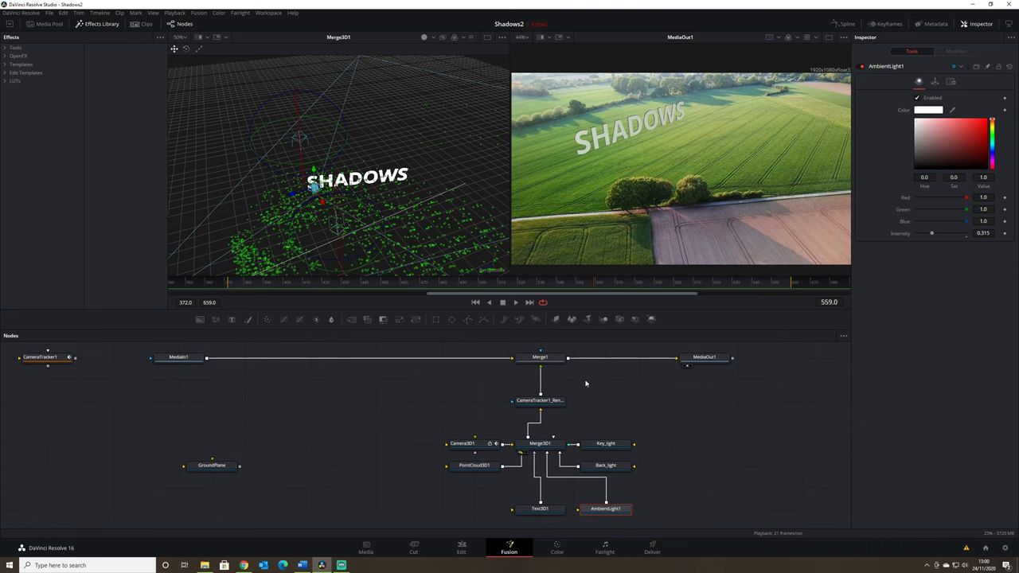
click(547, 360)
key(F2)
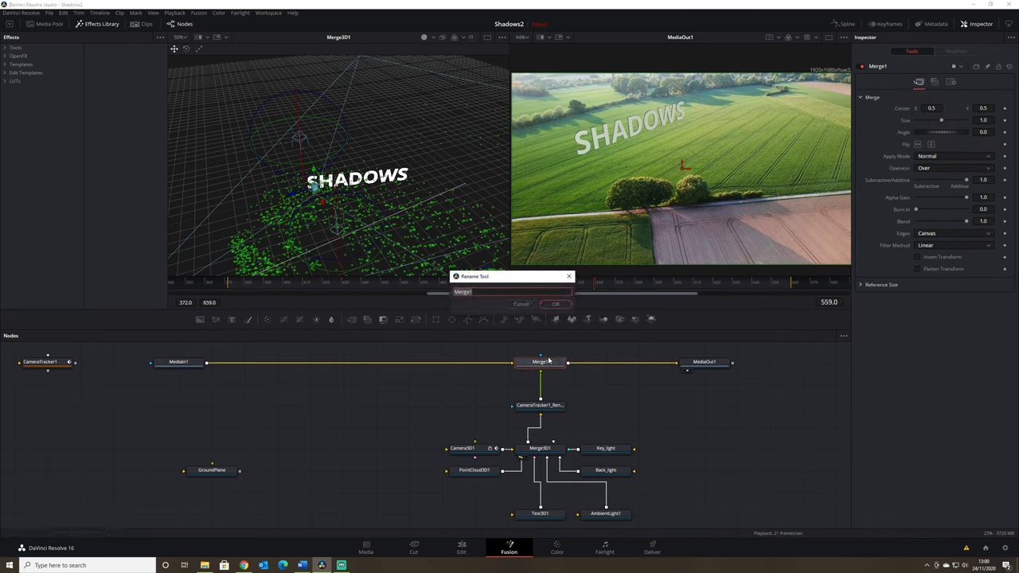
text(Text_merge)
click(566, 307)
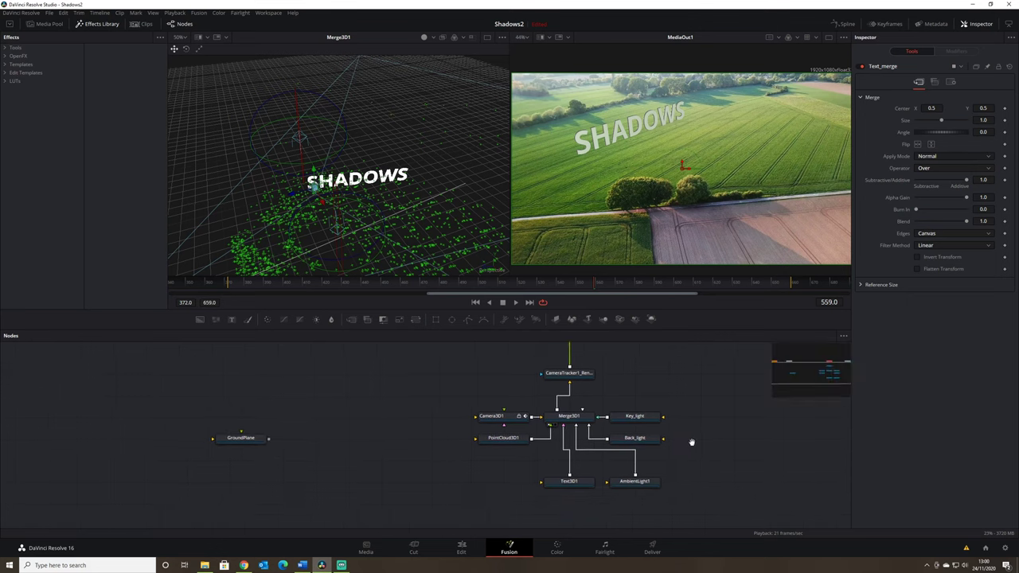
Duplicate Merge3D1 into the empty area near GroundPlane and connect the GroundPlane node to the copy.
drag(253, 464, 220, 464)
click(587, 443)
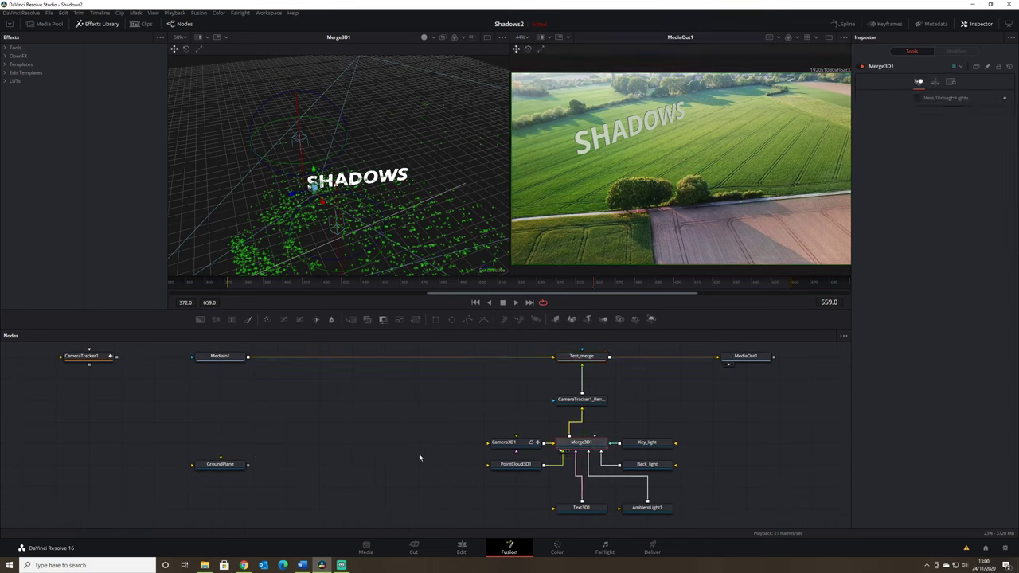
key(ctrl+v)
drag(350, 443, 380, 446)
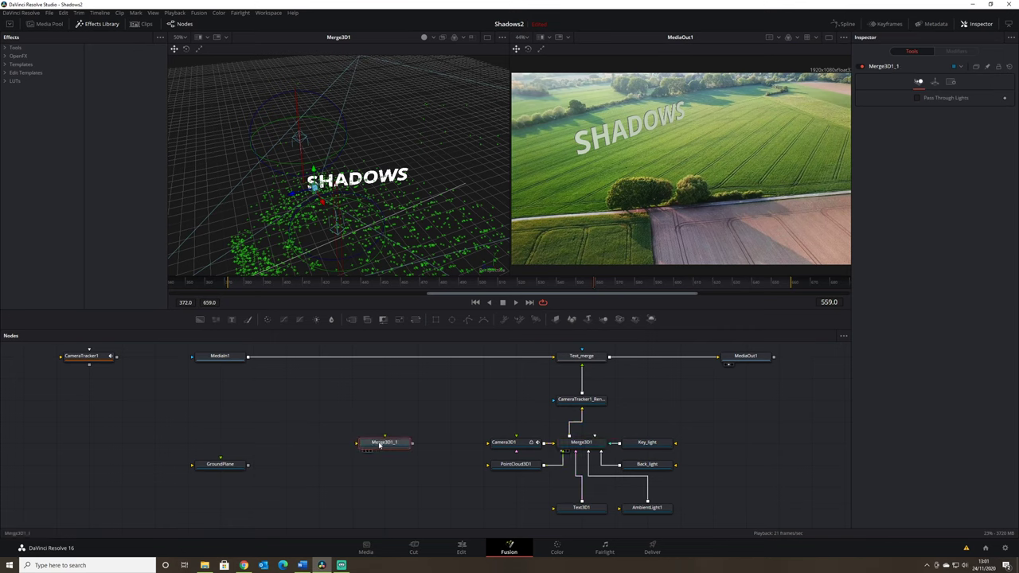
drag(203, 469, 385, 444)
click(384, 442)
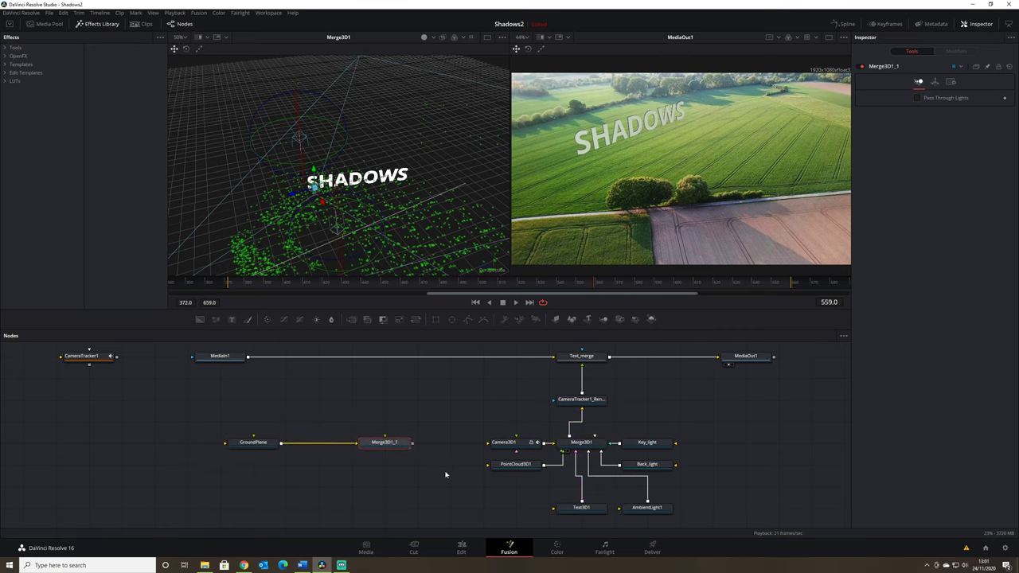
Duplicate Camera3D1 below GroundPlane and connect the copy to Merge3D1_1.
scroll(446, 472, down, 1)
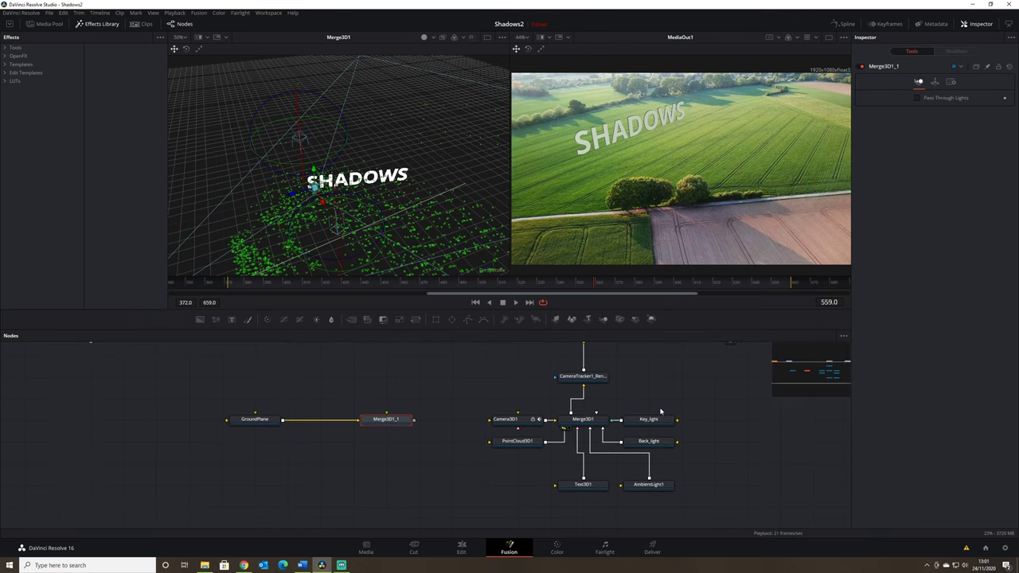
click(509, 419)
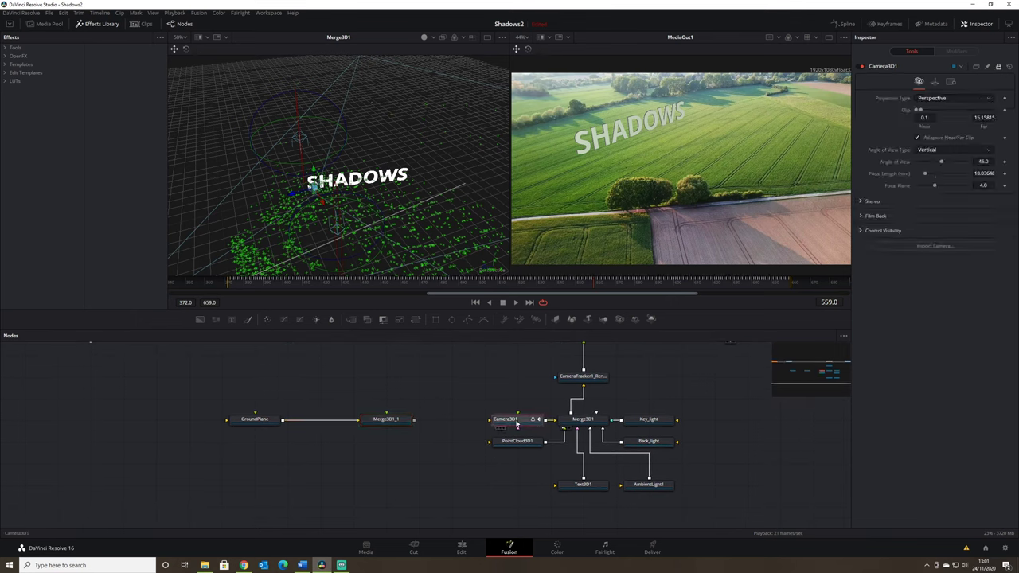
key(ctrl+c)
key(ctrl+v)
drag(281, 441, 386, 414)
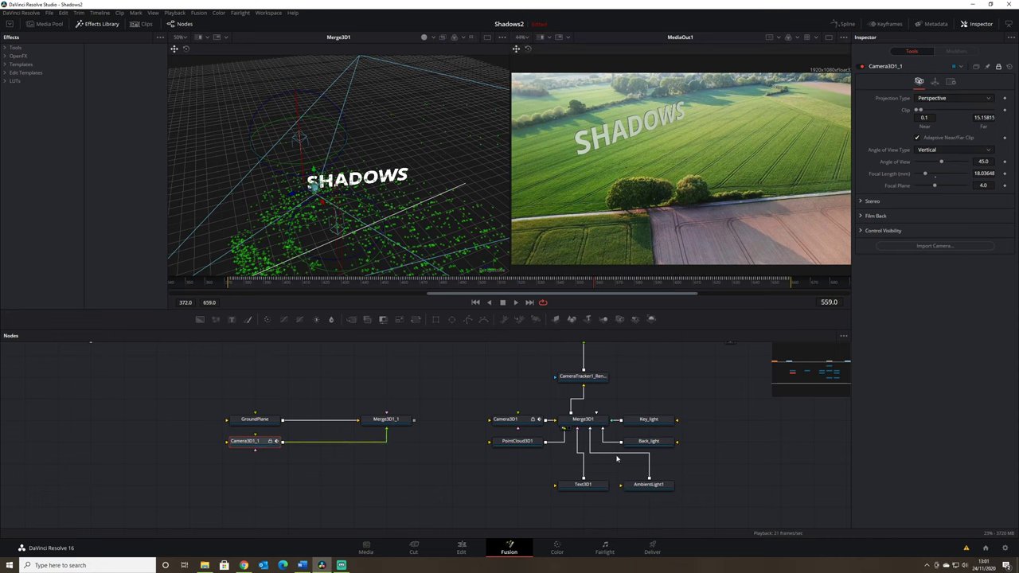
Paste an instance of Text3D1 below Merge3D1_1, linked to the original text node.
drag(469, 436, 496, 442)
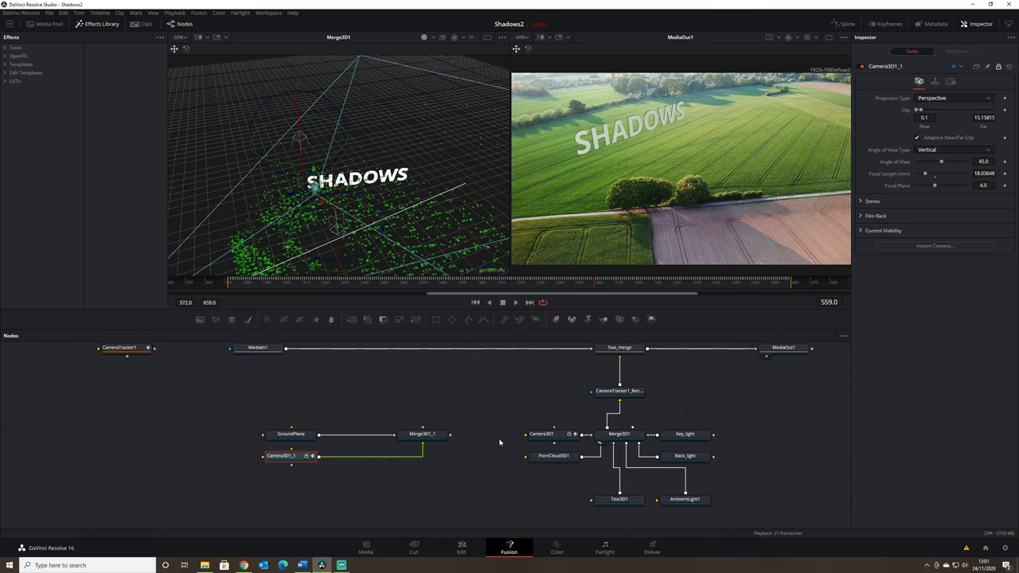
click(625, 500)
drag(620, 498, 607, 460)
right_click(409, 465)
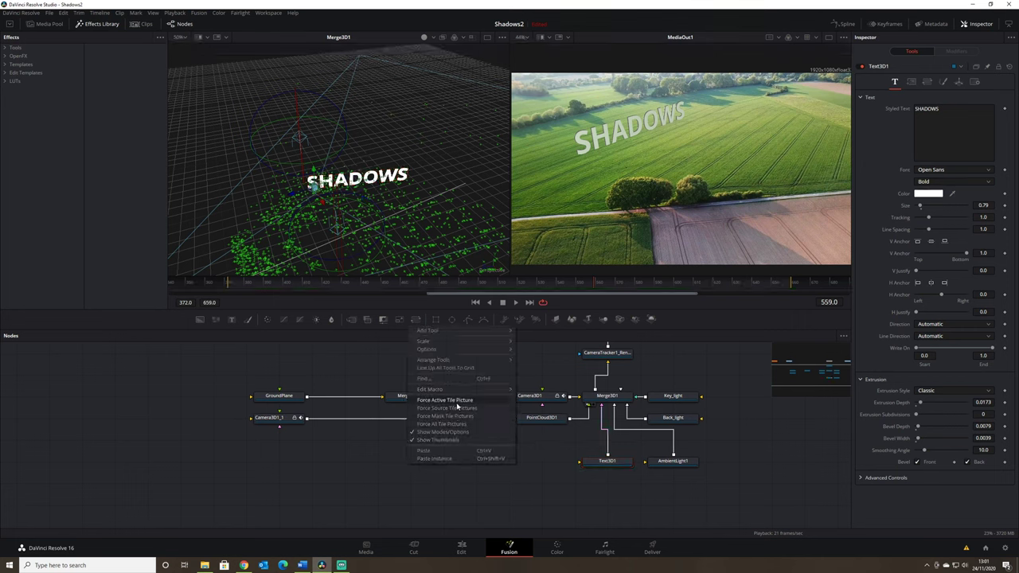
click(455, 459)
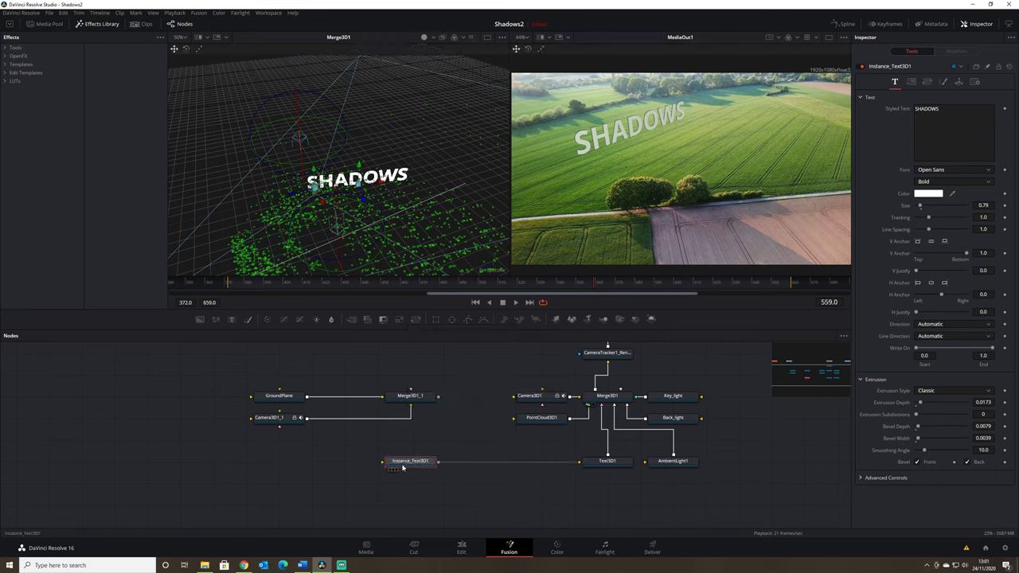
click(616, 464)
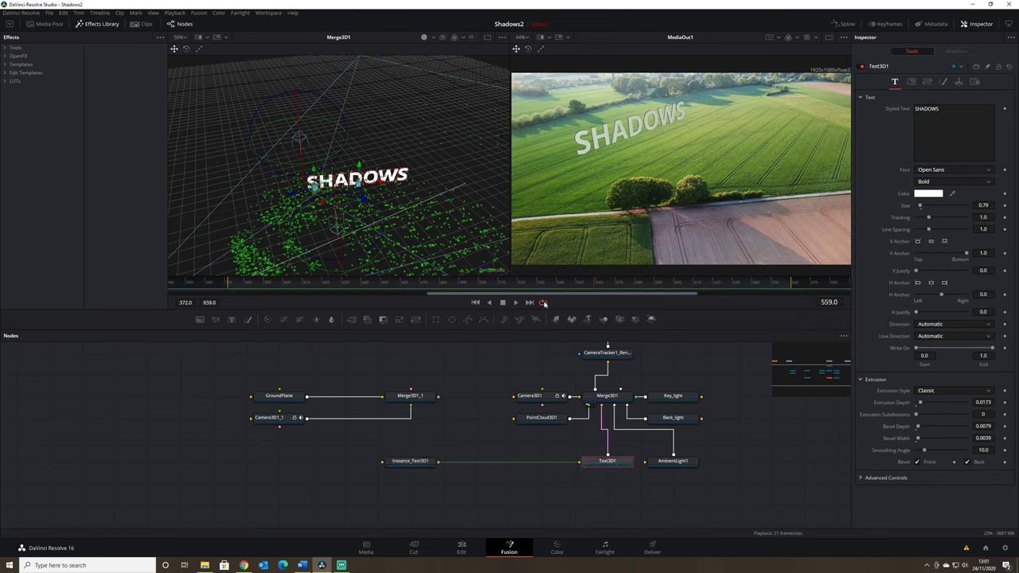
Connect Instance_Text3D1 to Merge3D1_1, undoing the mistaken link between Text3D1 and Merge3D1_1.
drag(473, 432, 485, 448)
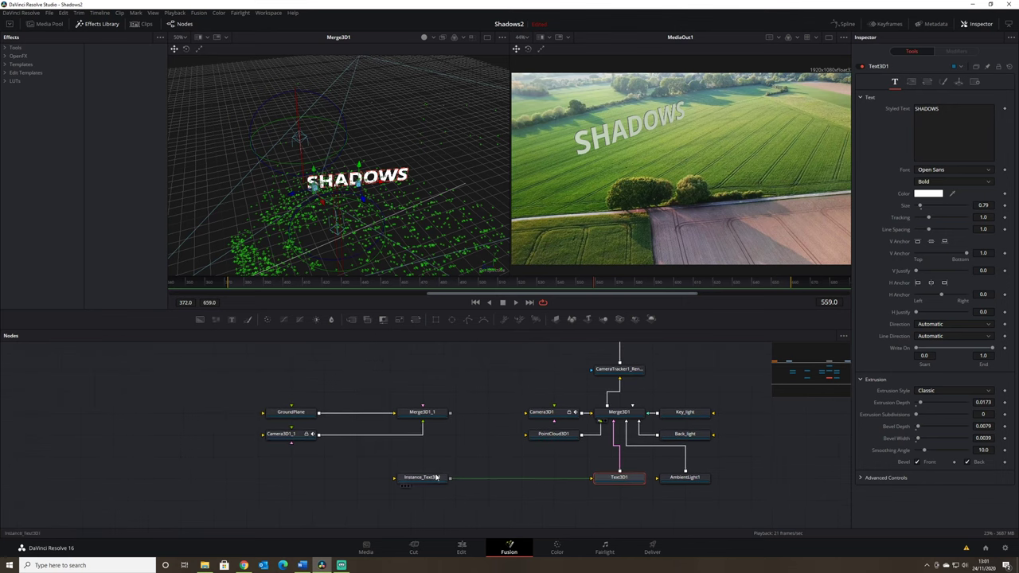
drag(635, 483, 464, 427)
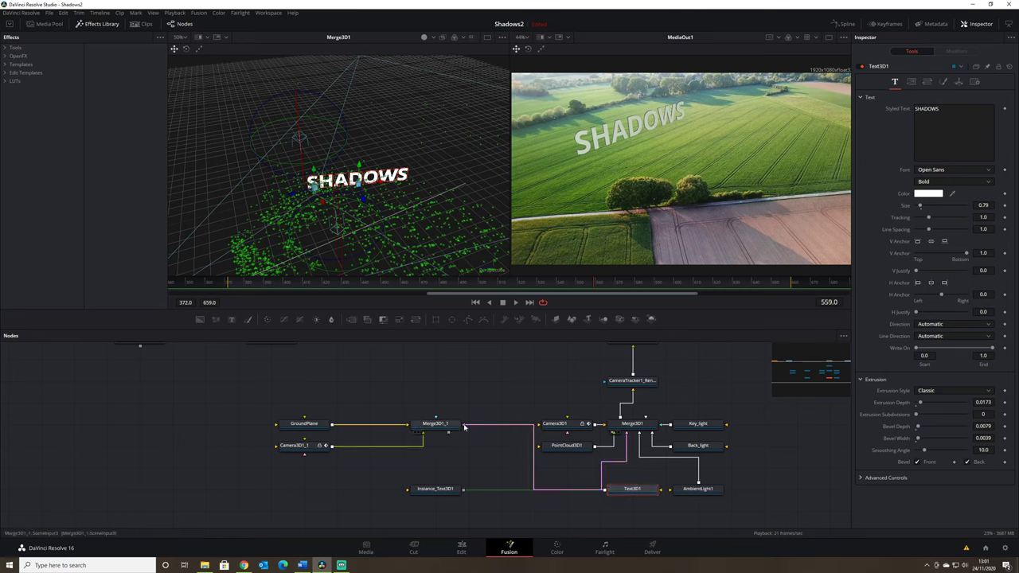
key(ctrl+z)
drag(639, 424, 668, 436)
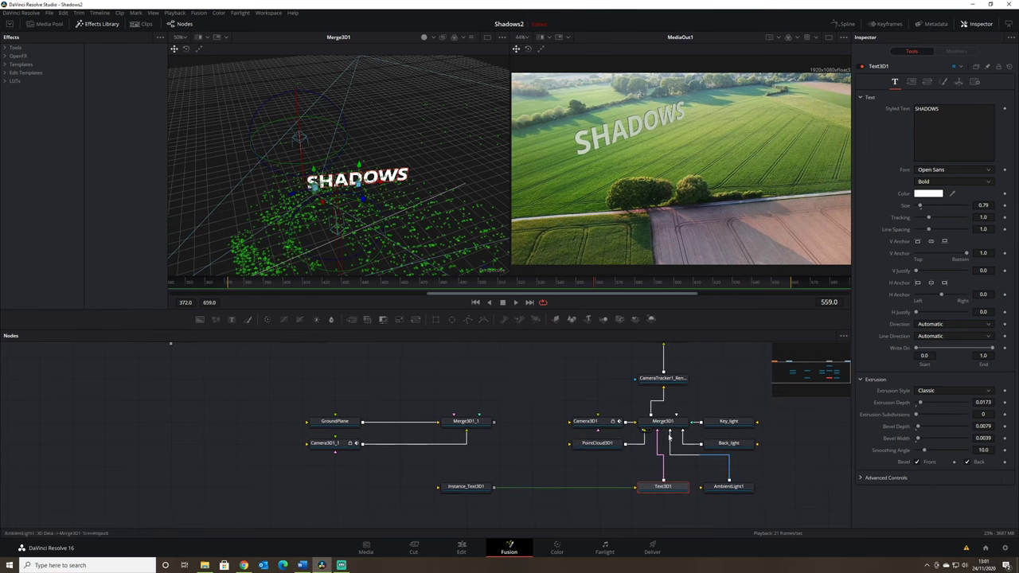
drag(527, 410, 545, 422)
drag(513, 499, 485, 436)
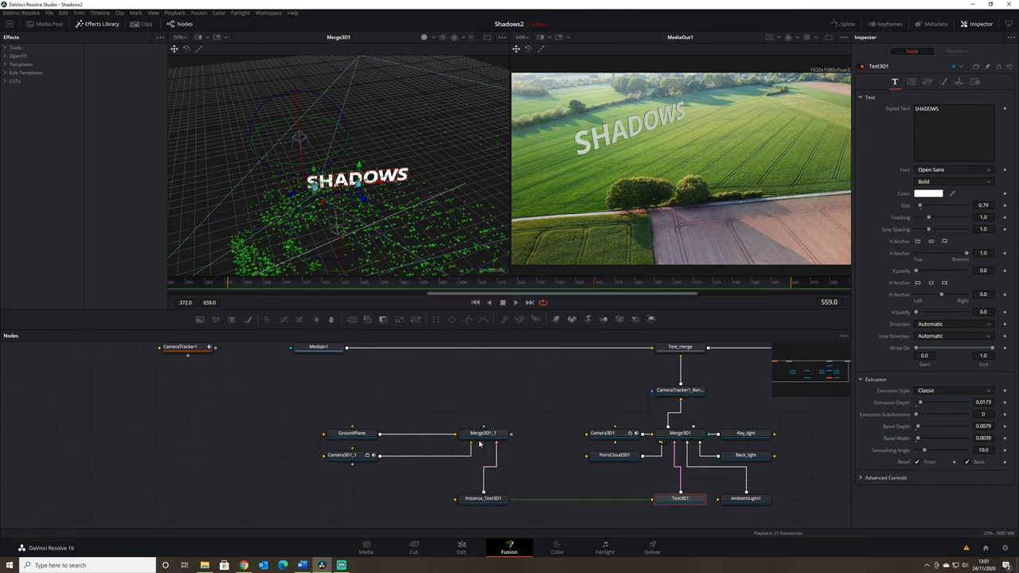
Add a Renderer 3D after Merge3D1_1 and merge its output over MediaIn1, ahead of Text_merge.
scroll(522, 472, up, 2)
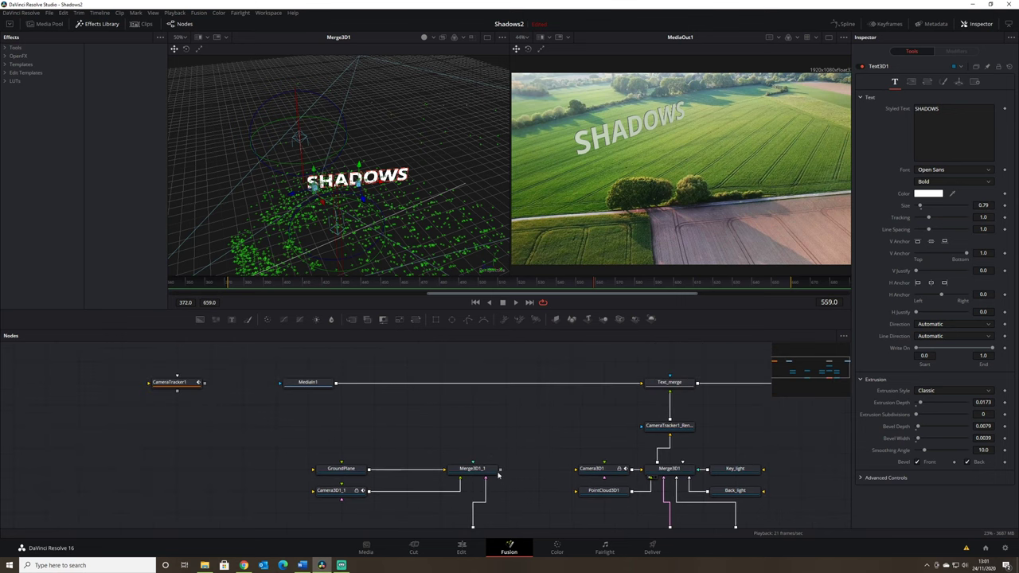
click(489, 470)
click(651, 319)
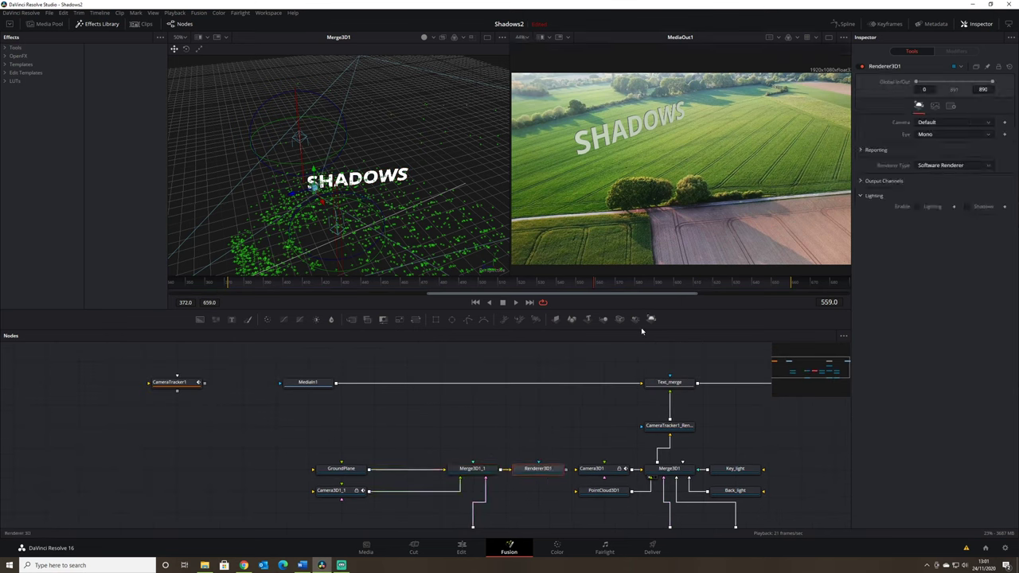
drag(537, 468, 337, 384)
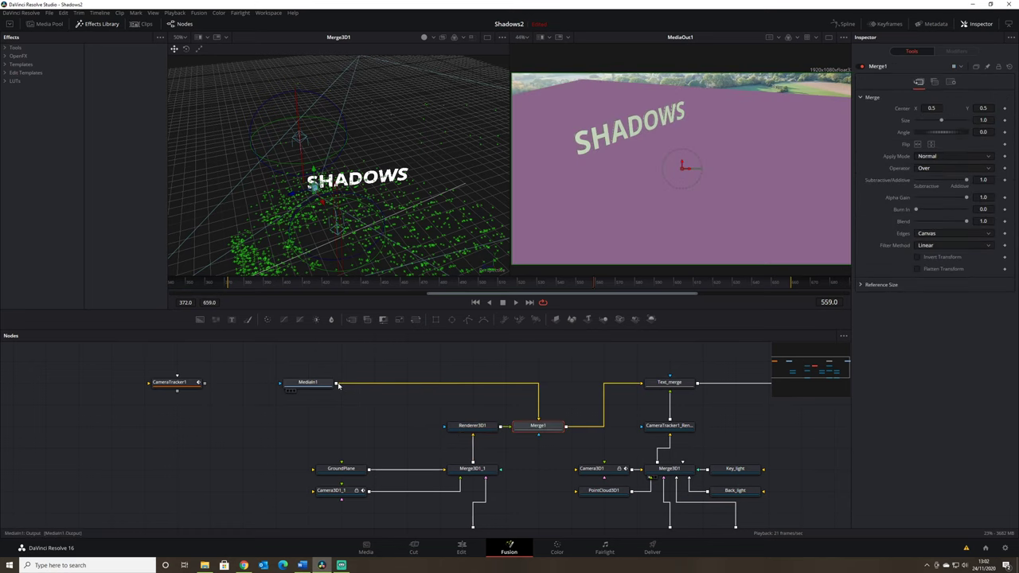
drag(530, 429, 470, 383)
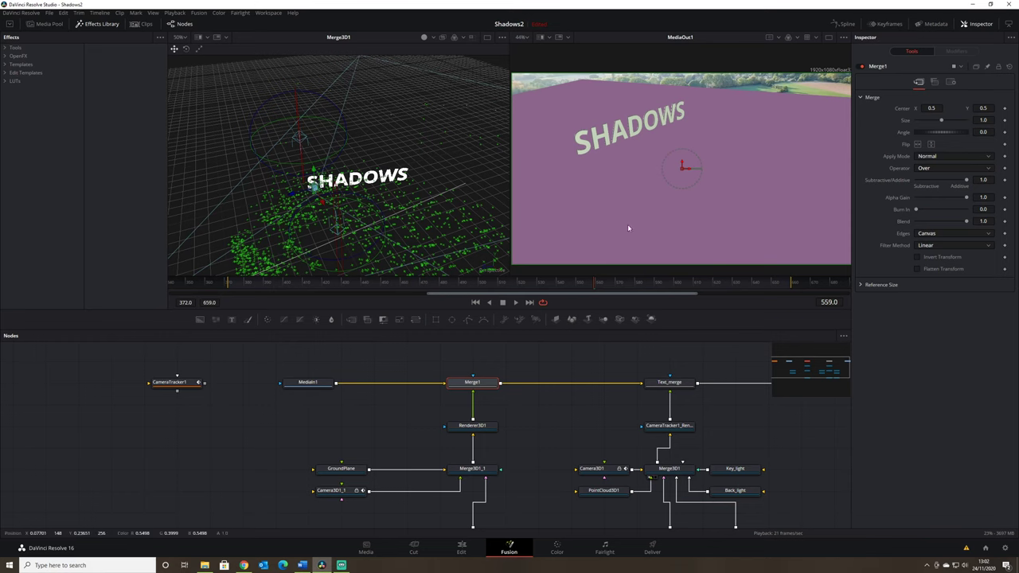
Set the diffuse color of GroundPlane's material to pure white, with saturation 0.0 and value 1.0.
click(341, 469)
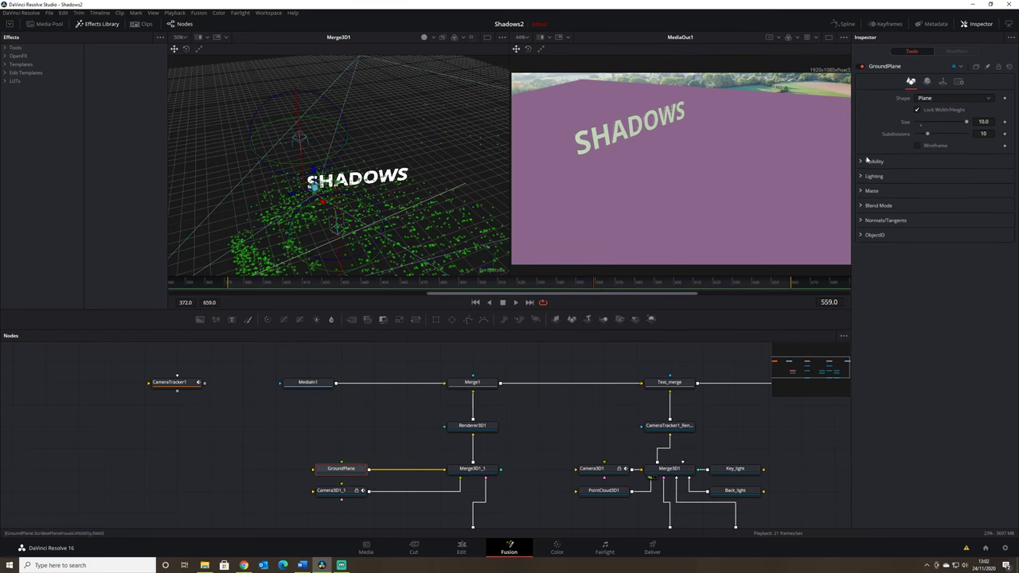
click(926, 81)
click(917, 135)
drag(918, 135, 900, 110)
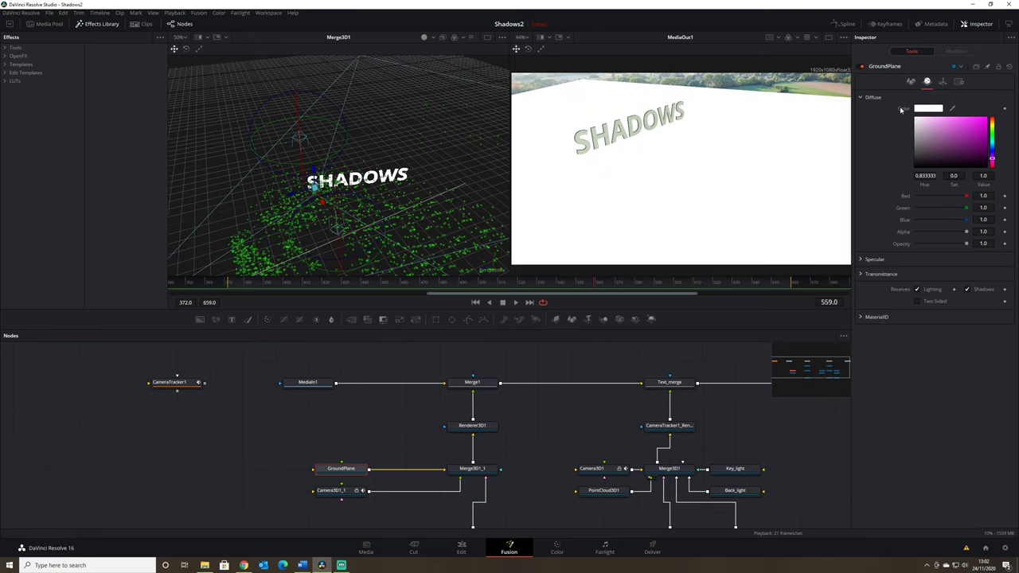
Change the apply mode of Merge1 to Multiply.
click(481, 387)
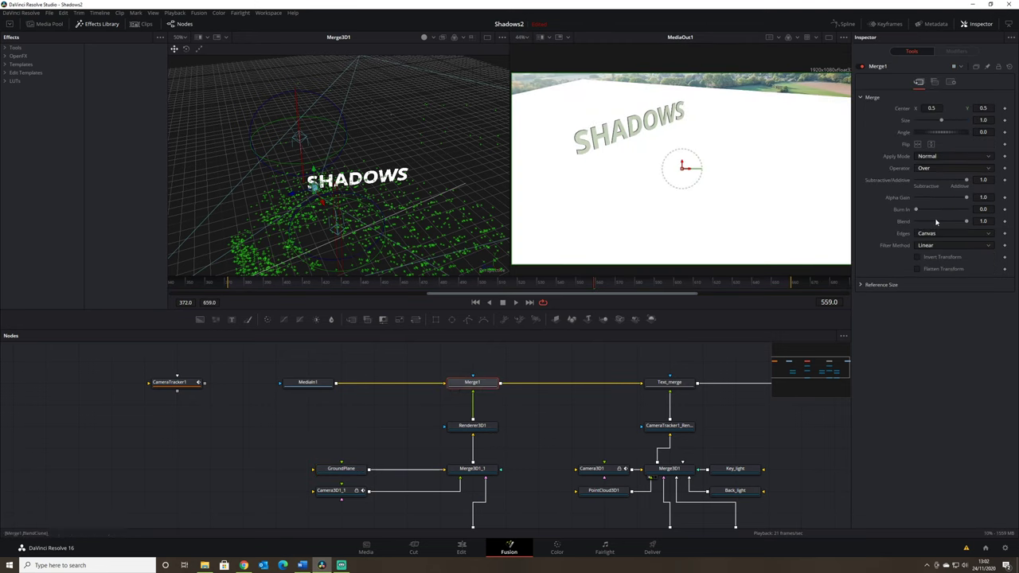
click(955, 157)
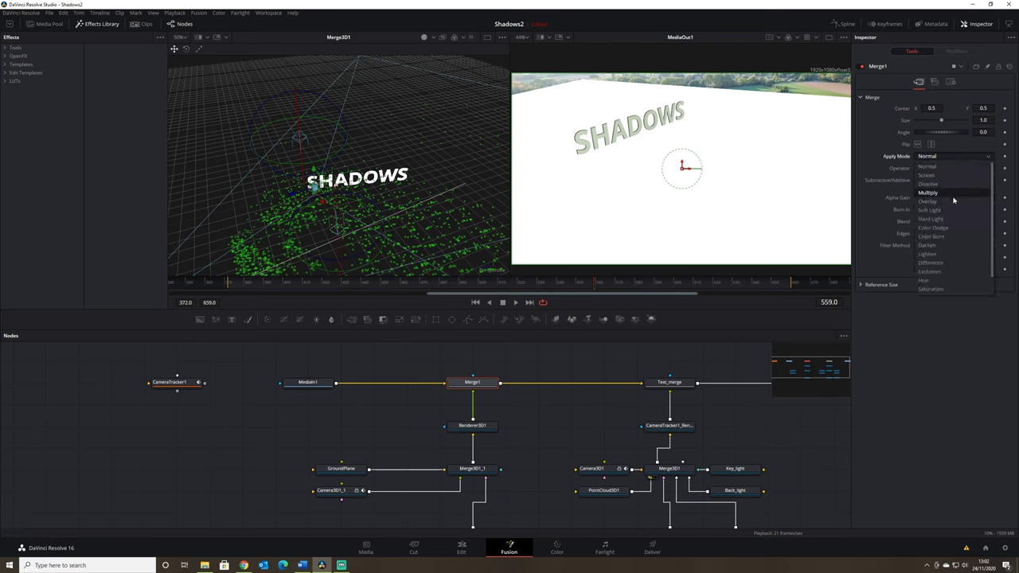
click(953, 193)
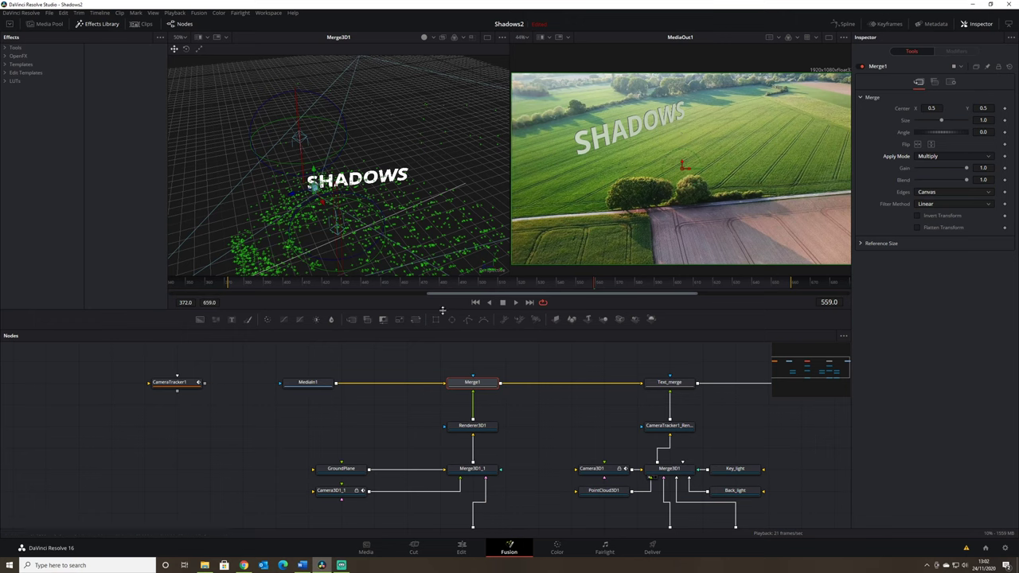
Rename the Merge1 node as Shadow_merge.
drag(482, 389, 334, 418)
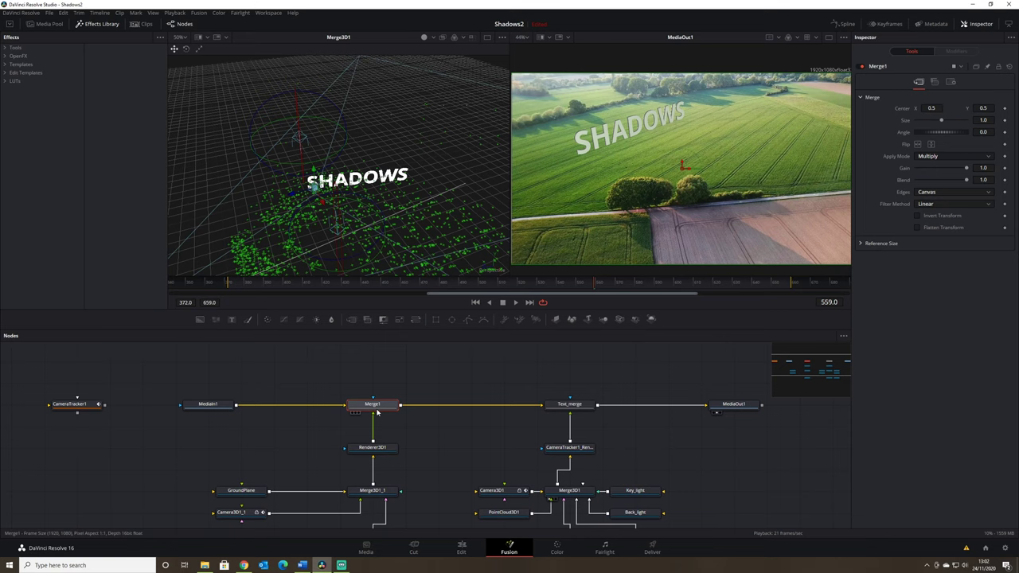
key(F2)
text(Shado)
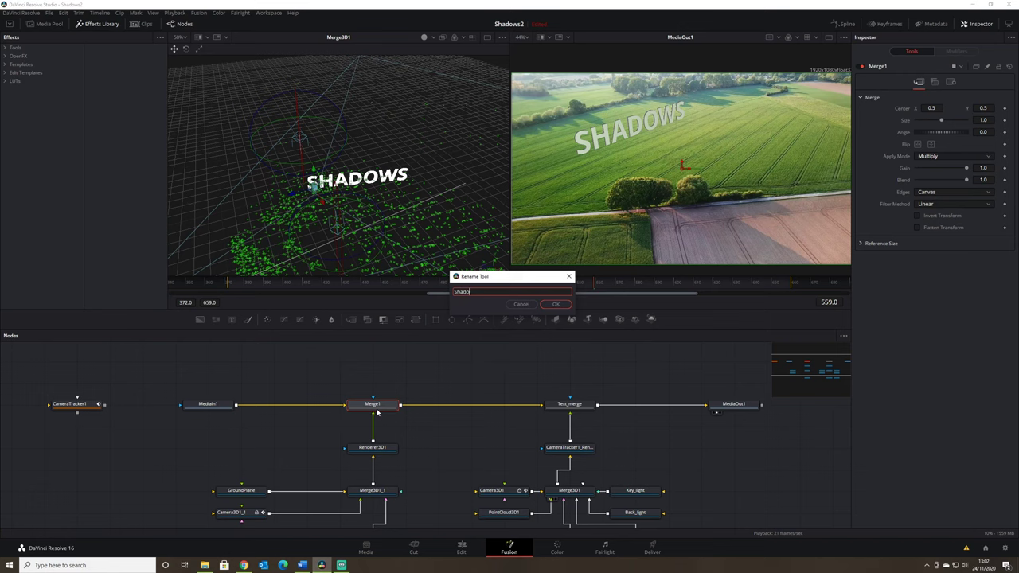
text(w_merge)
key(Return)
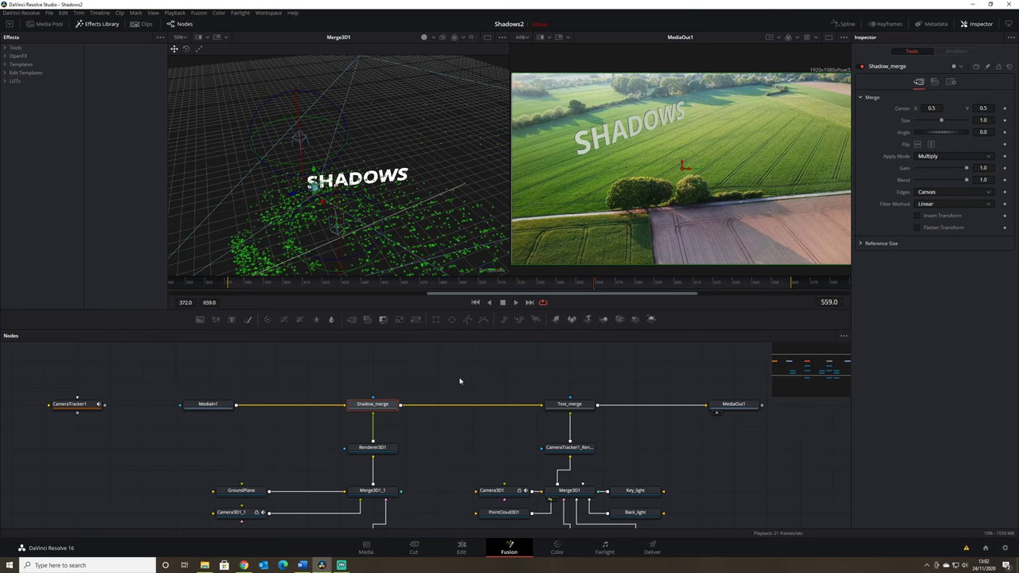
Load Merge3D1_1 into the 3D viewer in place of Merge3D1 to show the ground plane and text.
click(575, 409)
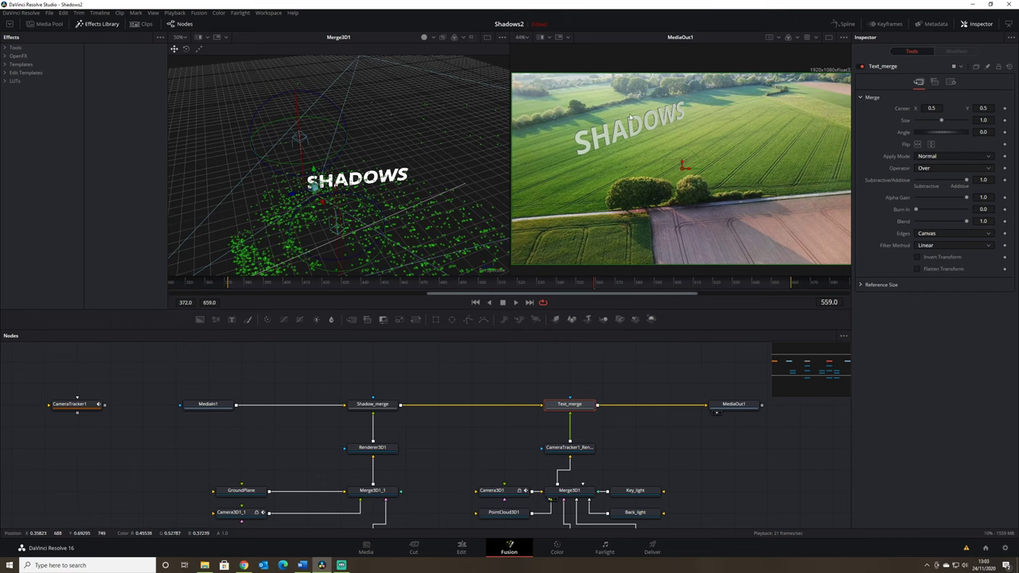
drag(451, 426, 432, 378)
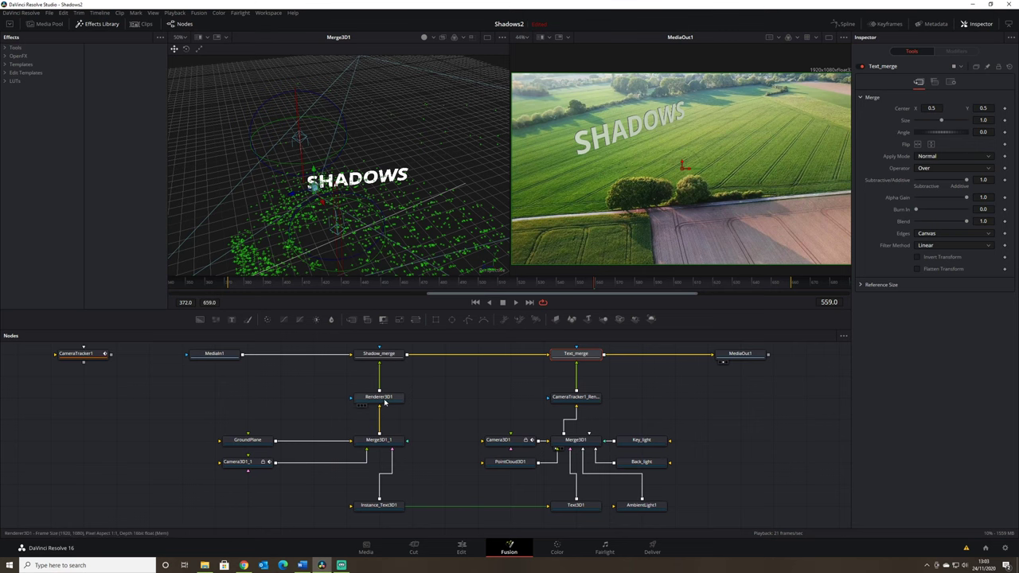
key(1)
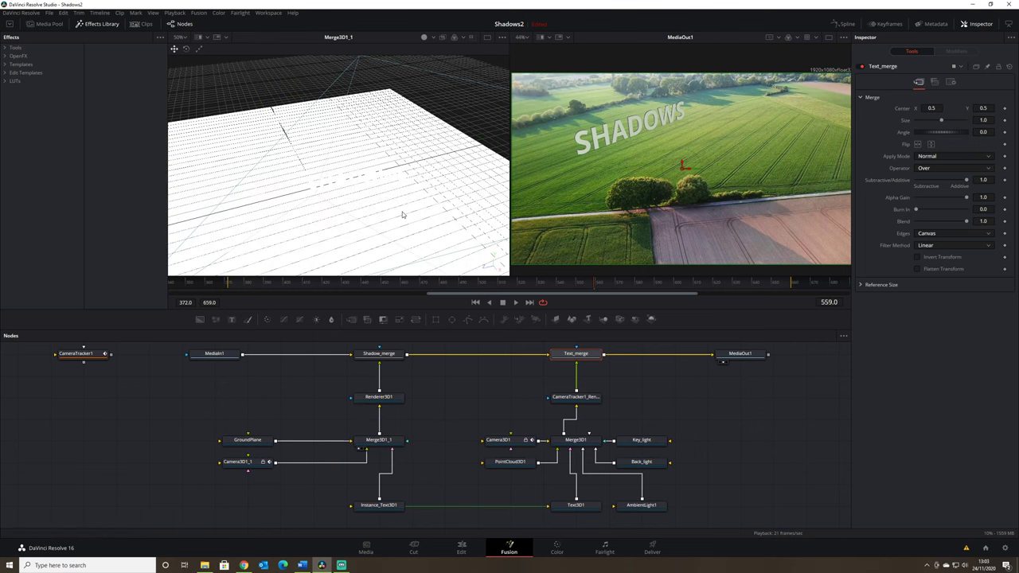
drag(385, 209, 305, 173)
scroll(305, 172, up, 3)
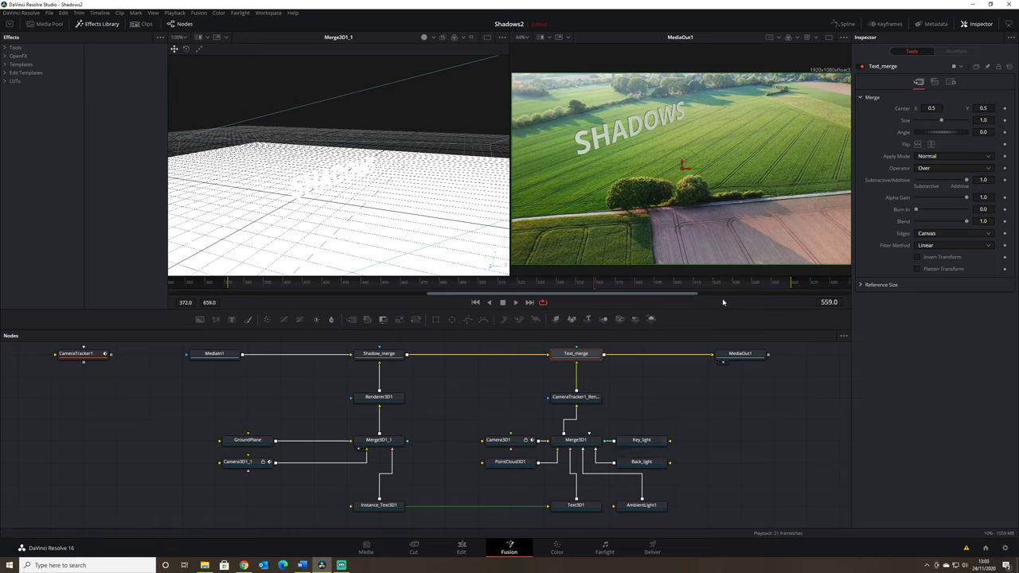
Add a Spot Light connected to Merge3D1_1 and place its node below Camera3D1_1.
click(380, 444)
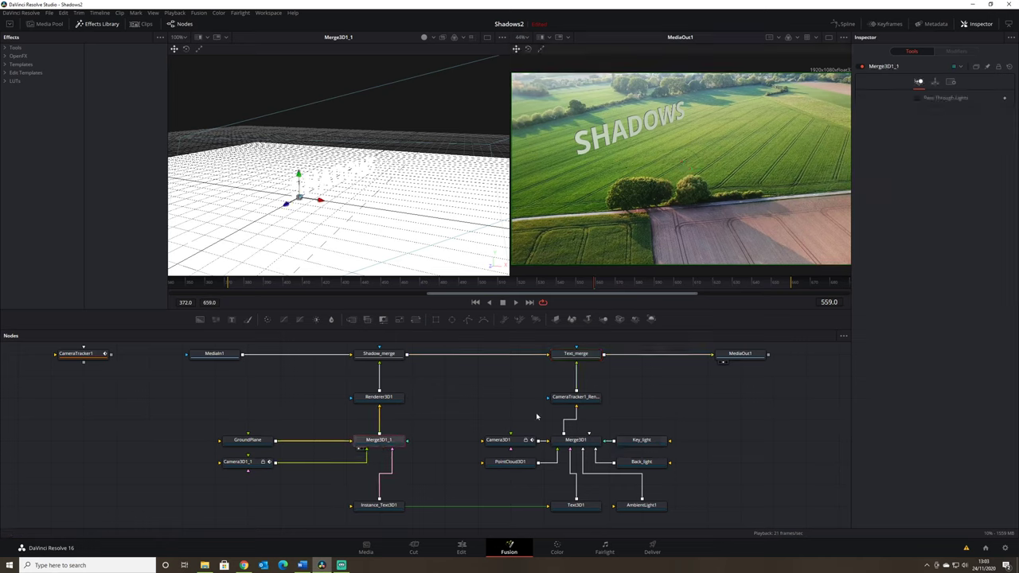
click(634, 319)
drag(398, 477, 318, 436)
scroll(430, 448, up, 2)
scroll(430, 448, up, 1)
drag(306, 487, 276, 487)
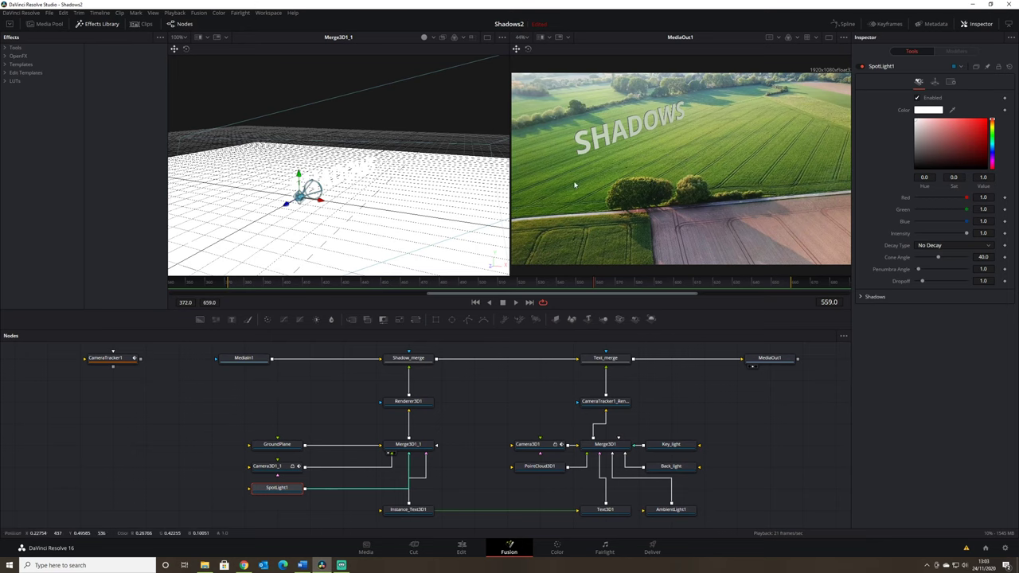
Enable Use Target for SpotLight1 and move the target to about X 0.31, Y 0.46, Z -0.21.
drag(385, 203, 343, 235)
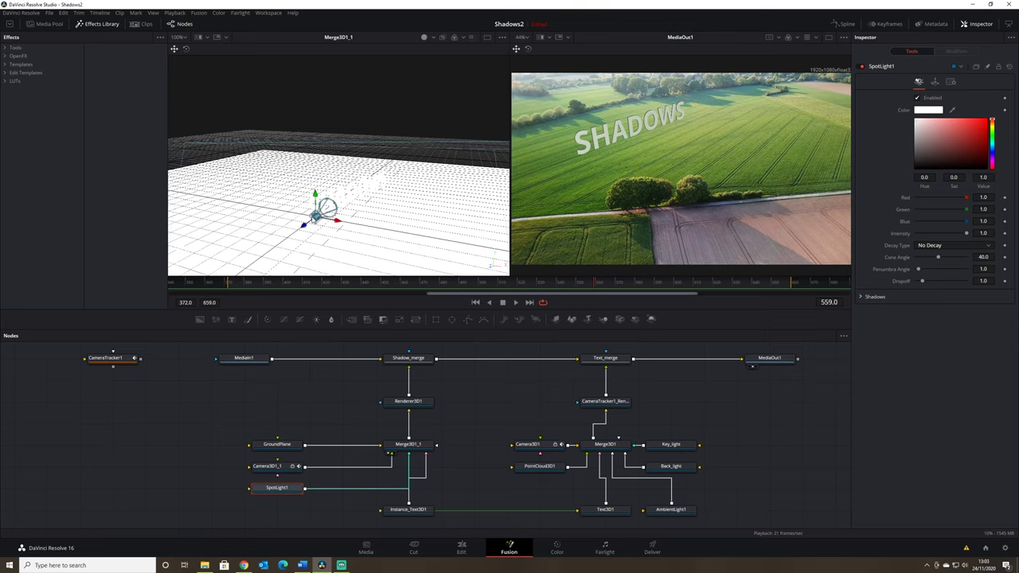
click(935, 82)
click(917, 225)
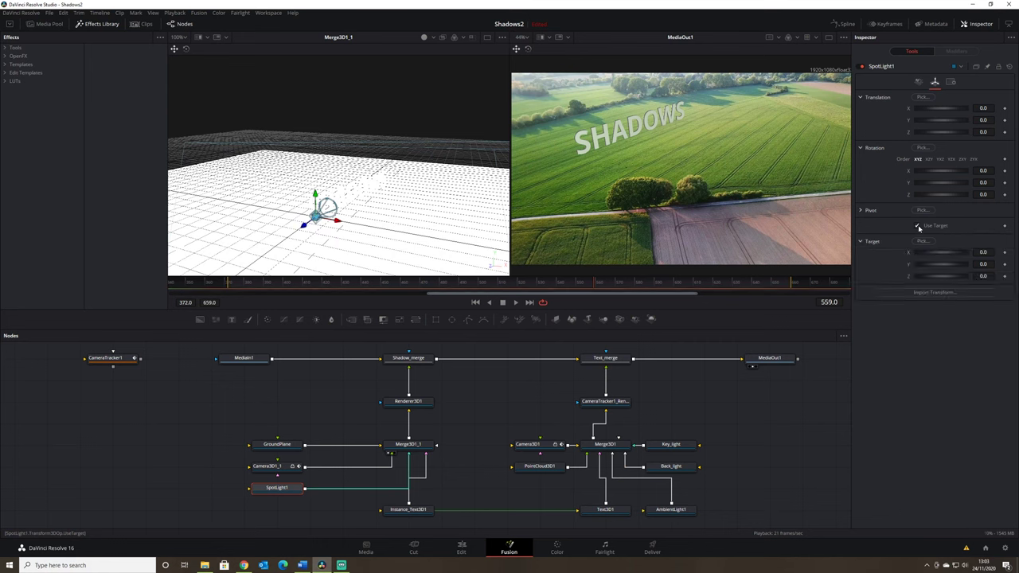
scroll(386, 210, up, 2)
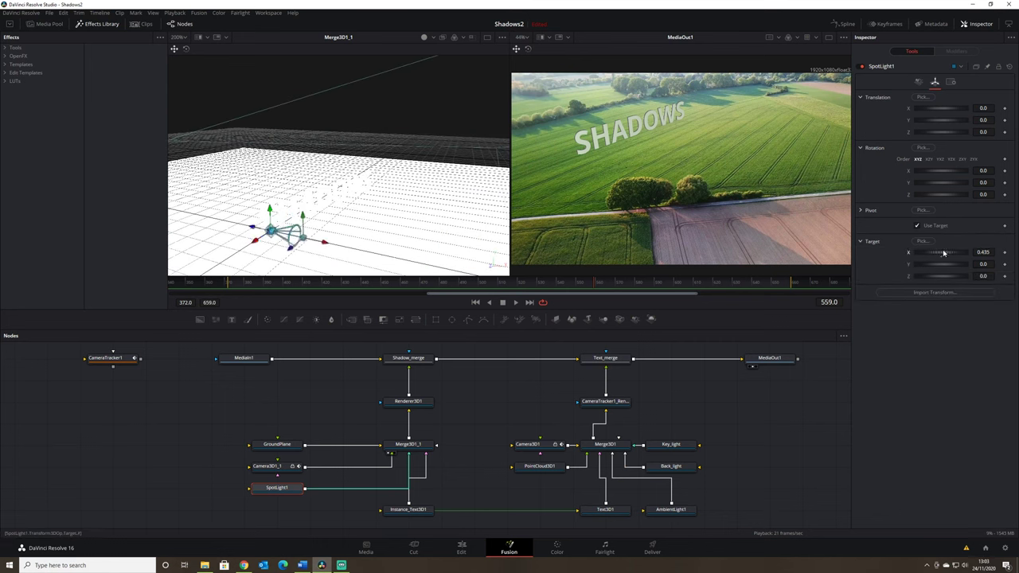
drag(271, 230, 246, 198)
click(289, 195)
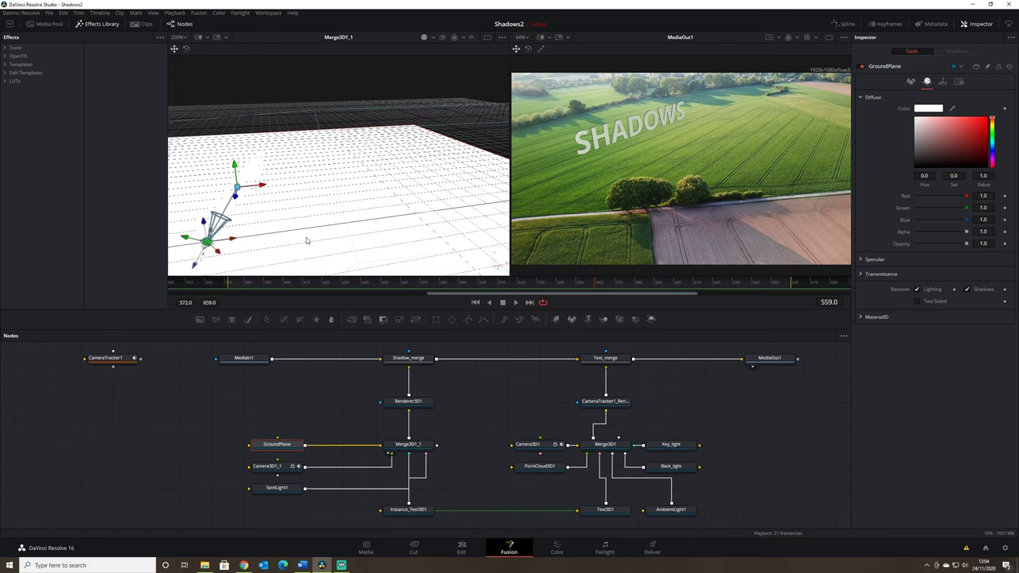
scroll(301, 227, up, 2)
scroll(262, 223, down, 4)
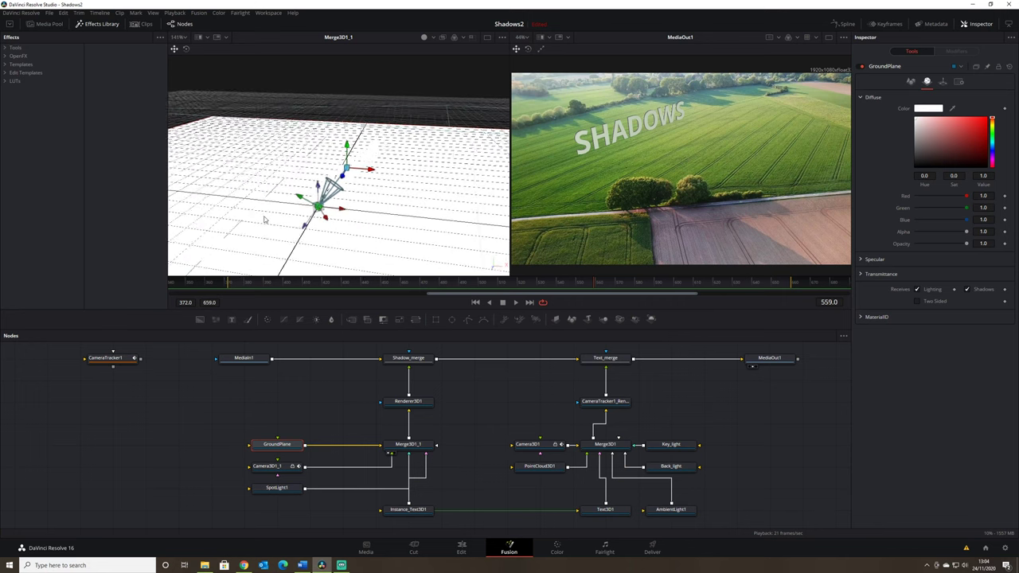
drag(320, 207, 283, 202)
key(ctrl+z)
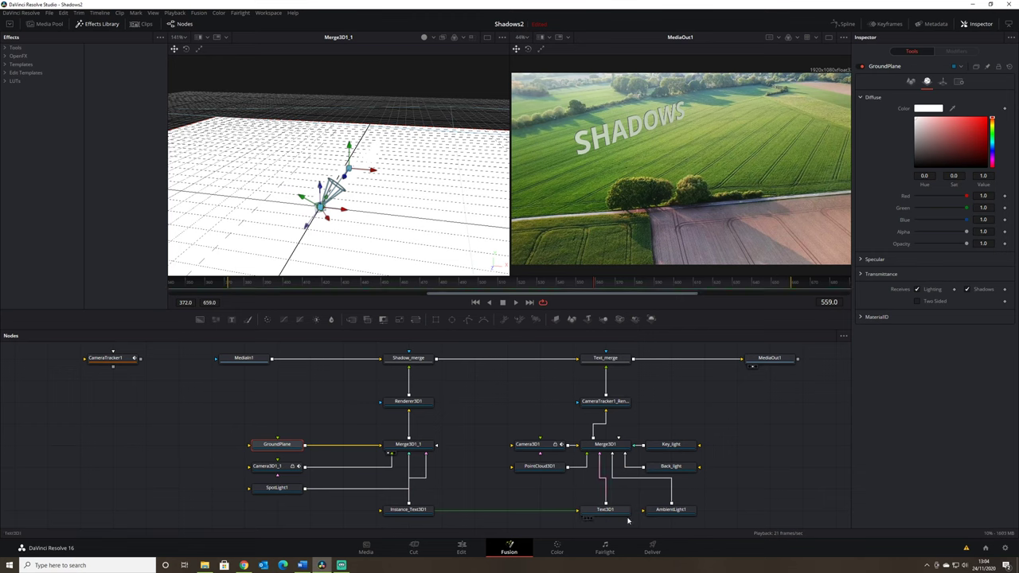
Move SpotLight1 up and away from the text to about X -1.86, Y 1.08, Z 0.05.
click(291, 489)
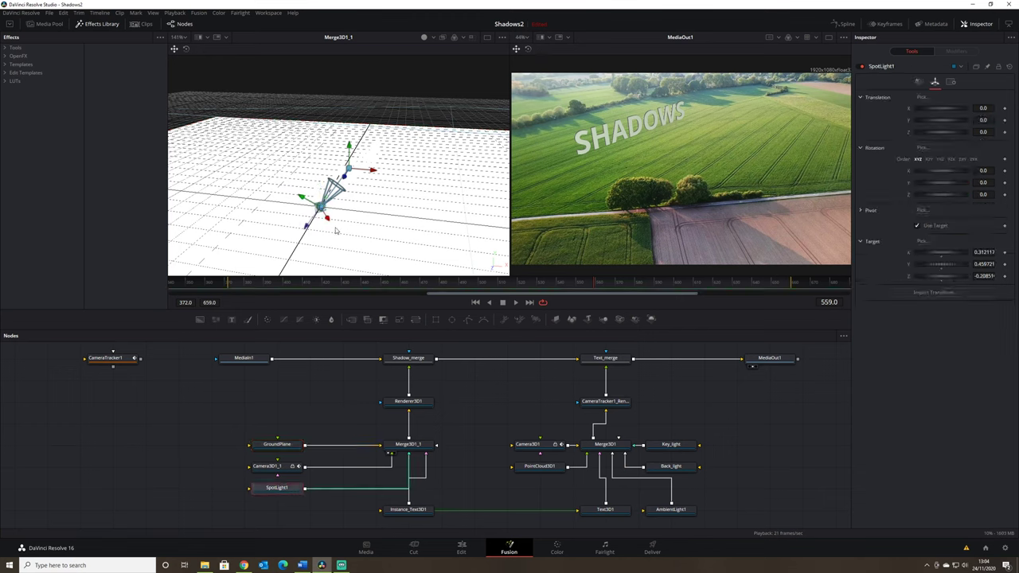
drag(318, 211, 173, 117)
drag(317, 189, 421, 222)
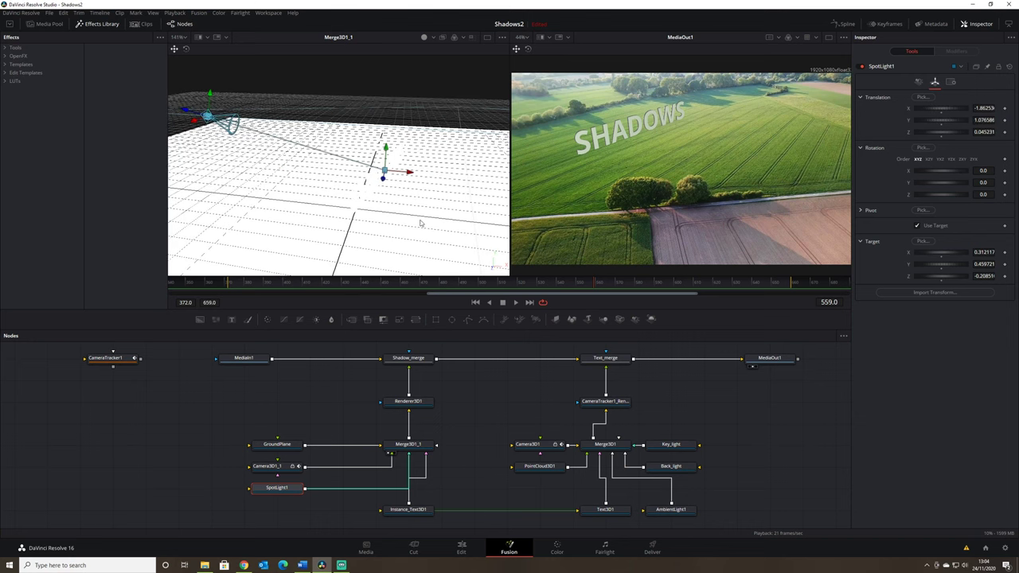
Turn on the Lighting and Shadows 3D options for the viewer showing Merge3D1_1.
right_click(373, 187)
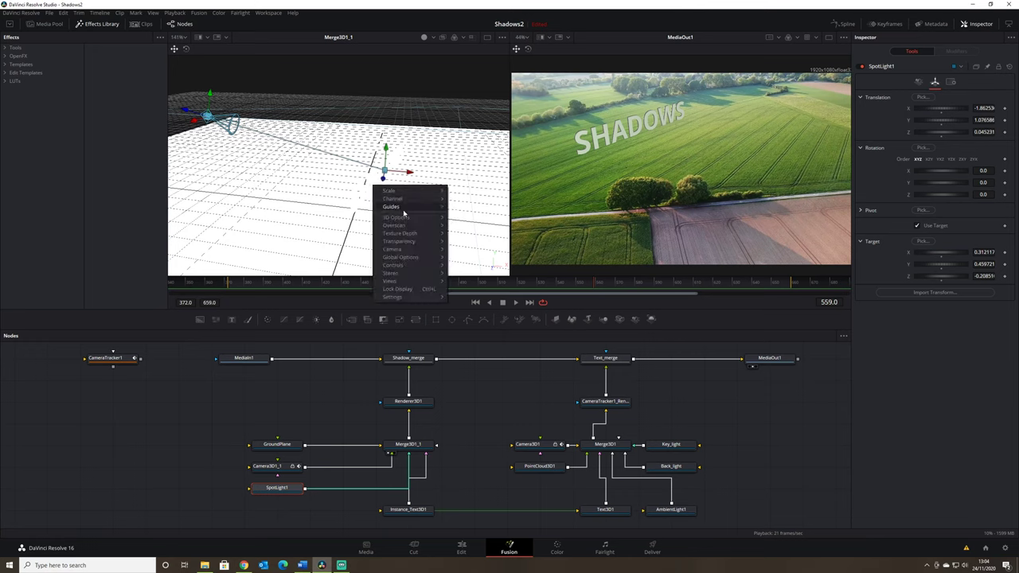
mouse_move(414, 219)
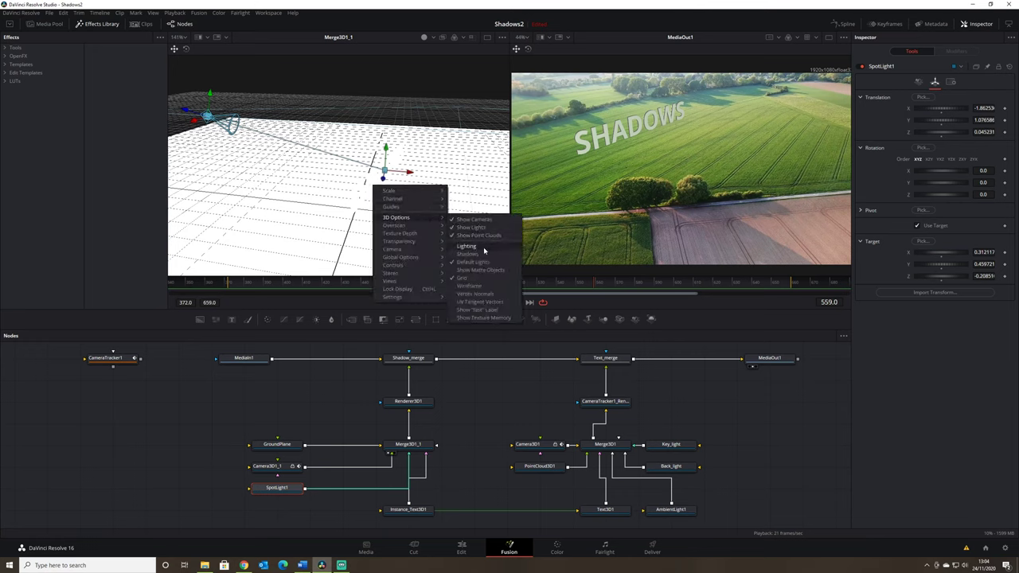
click(483, 247)
right_click(406, 192)
mouse_move(464, 229)
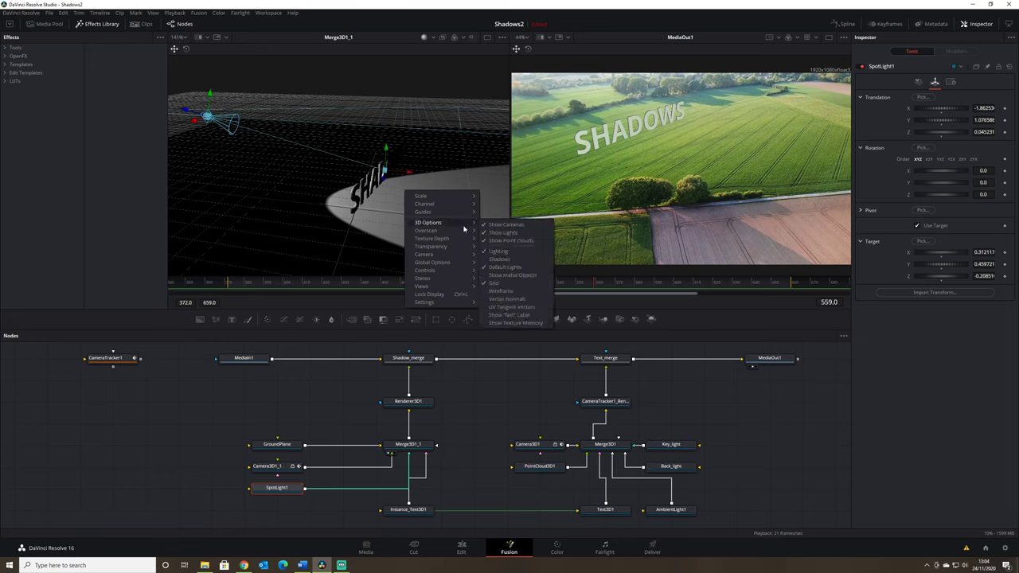
click(507, 260)
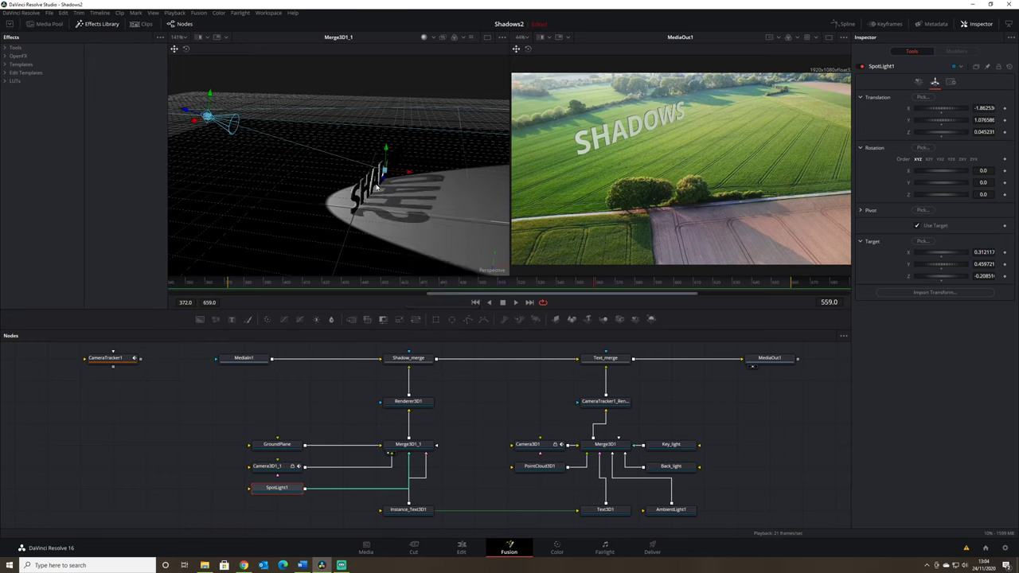
Move SpotLight1 far back to about X -12.84, Y 4.03, Z -1.74, with its target at about Z -0.57.
drag(377, 188, 346, 137)
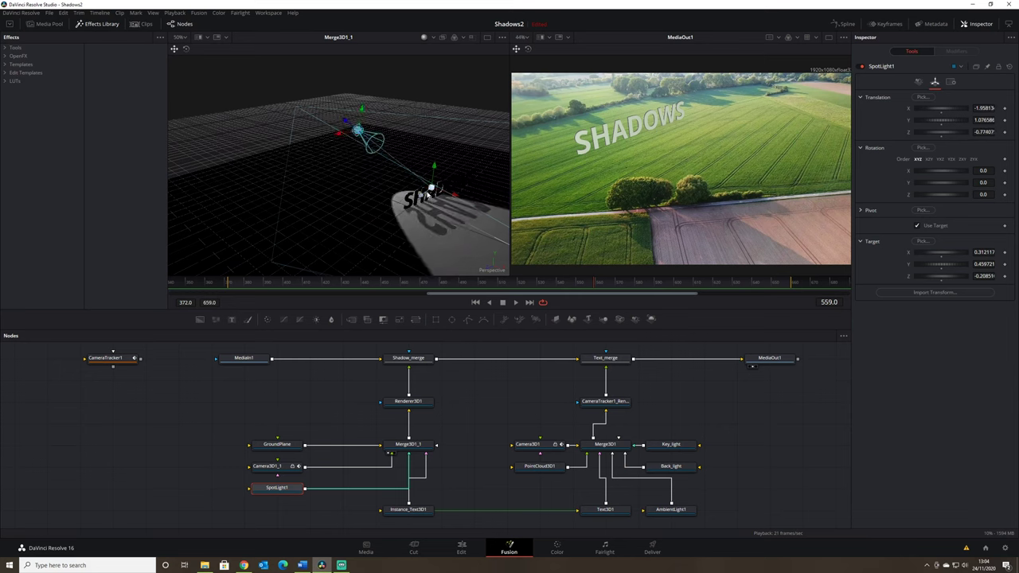
click(420, 200)
drag(420, 199, 428, 194)
drag(347, 125, 320, 229)
drag(339, 161, 424, 205)
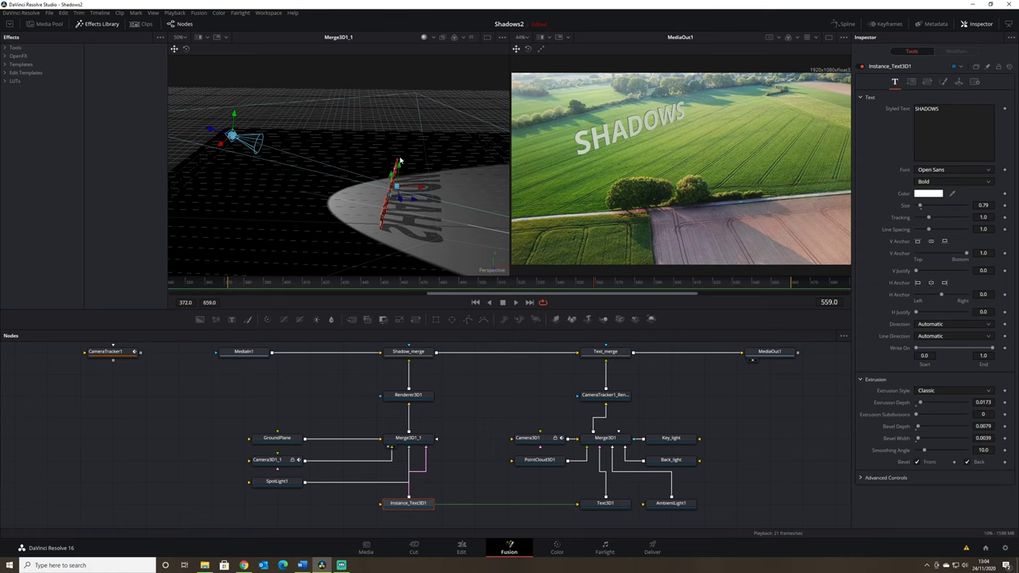
drag(454, 177, 386, 191)
drag(244, 139, 7, 83)
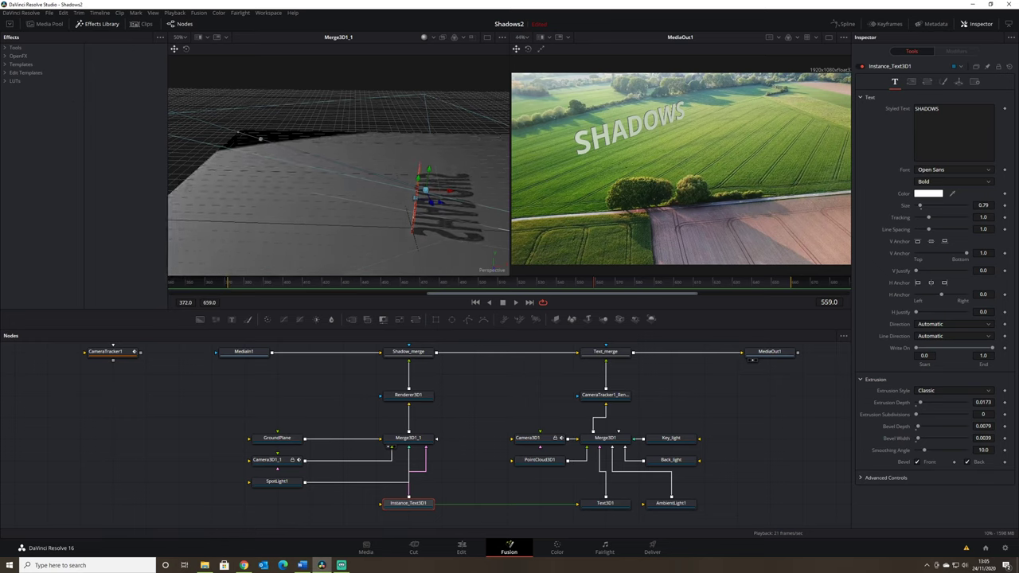
Raise SpotLight1's Shadow Map Size to about 5440 to sharpen the text's shadow edges on the ground plane.
drag(401, 205, 447, 215)
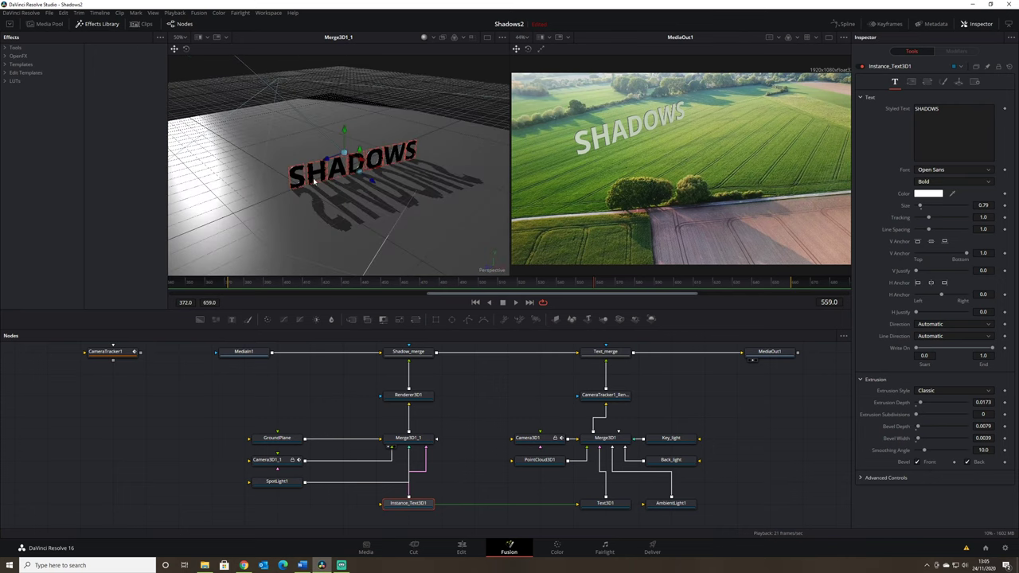
mouse_move(375, 196)
mouse_down()
mouse_move(393, 218)
mouse_move(335, 215)
mouse_move(364, 196)
mouse_up()
scroll(357, 213, up, 4)
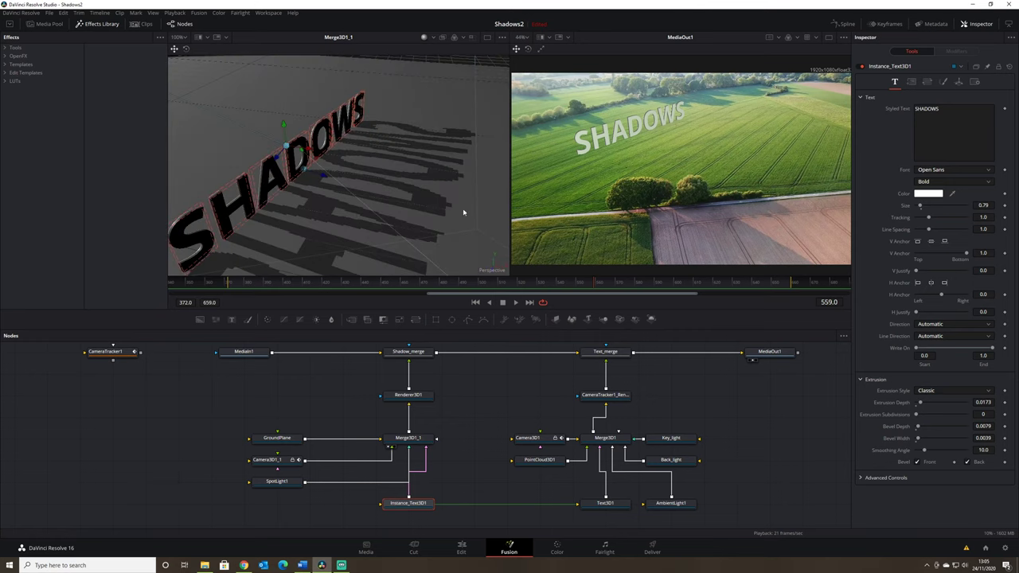
scroll(442, 221, down, 4)
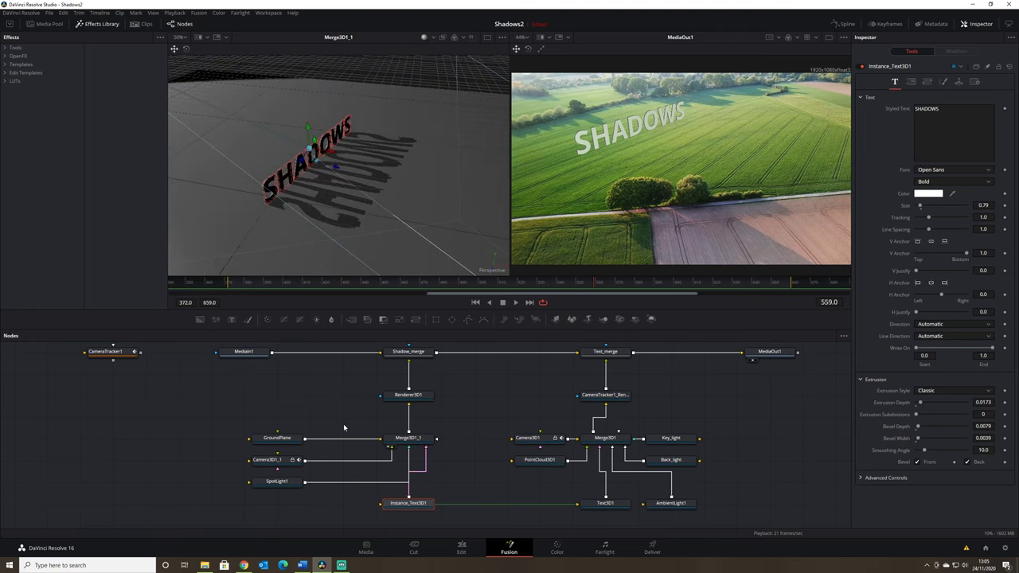
click(278, 482)
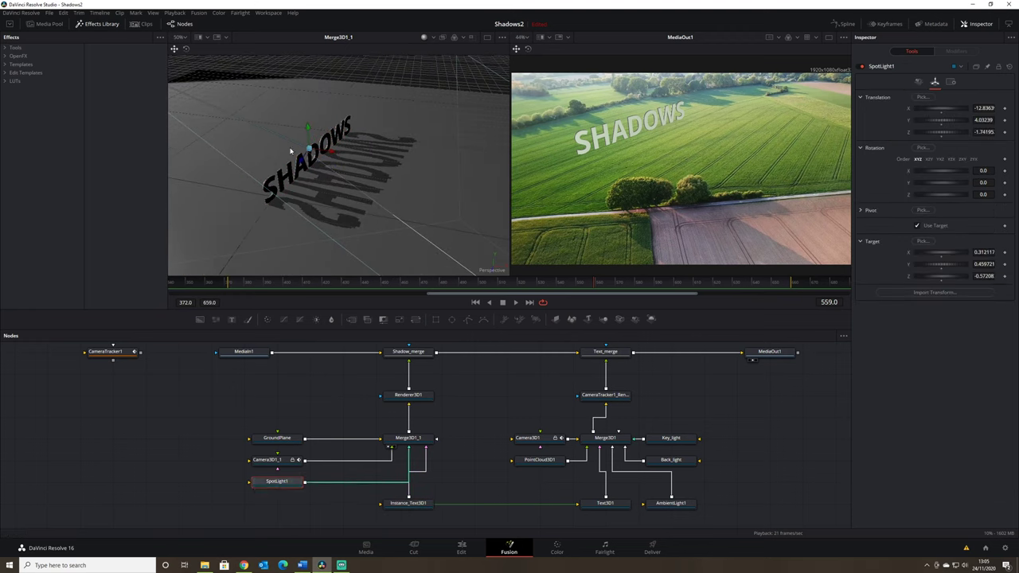
click(918, 83)
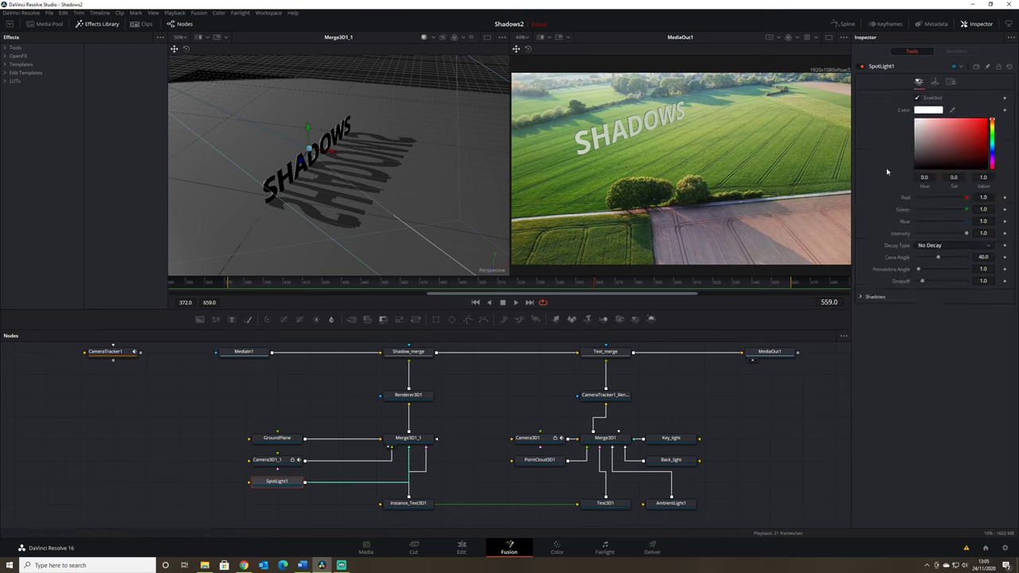
click(861, 297)
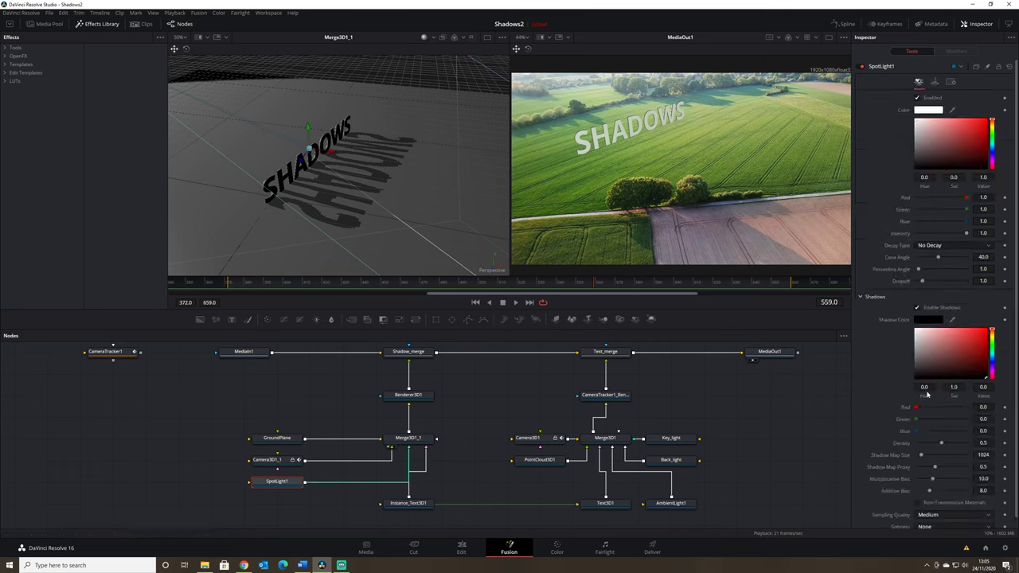
drag(921, 456, 939, 456)
scroll(353, 228, up, 5)
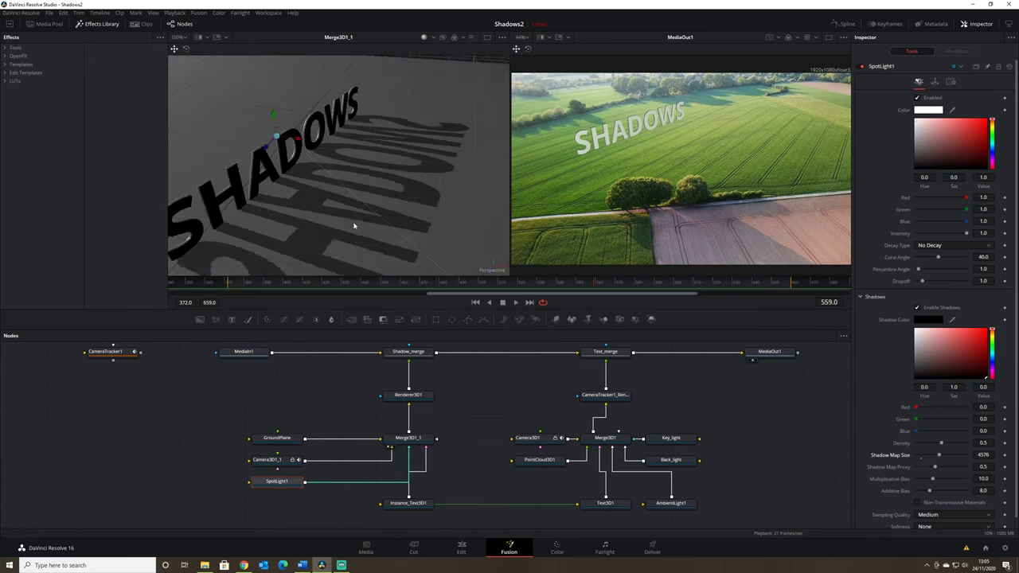
scroll(362, 232, down, 2)
drag(940, 458, 943, 456)
scroll(394, 219, down, 2)
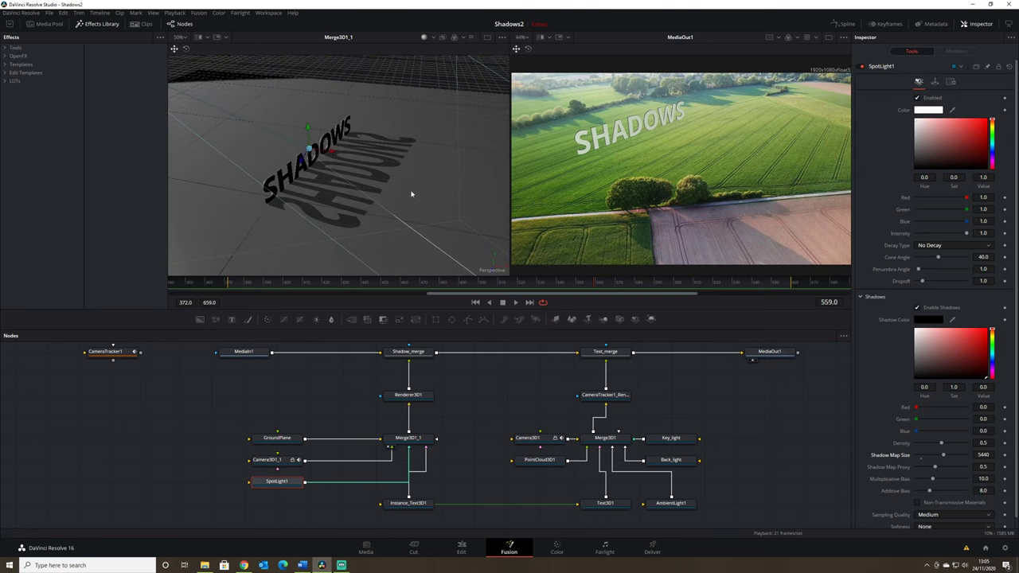
Enable both Lighting and Shadows in the Renderer3D1 node that feeds Shadow_merge.
drag(411, 194, 372, 178)
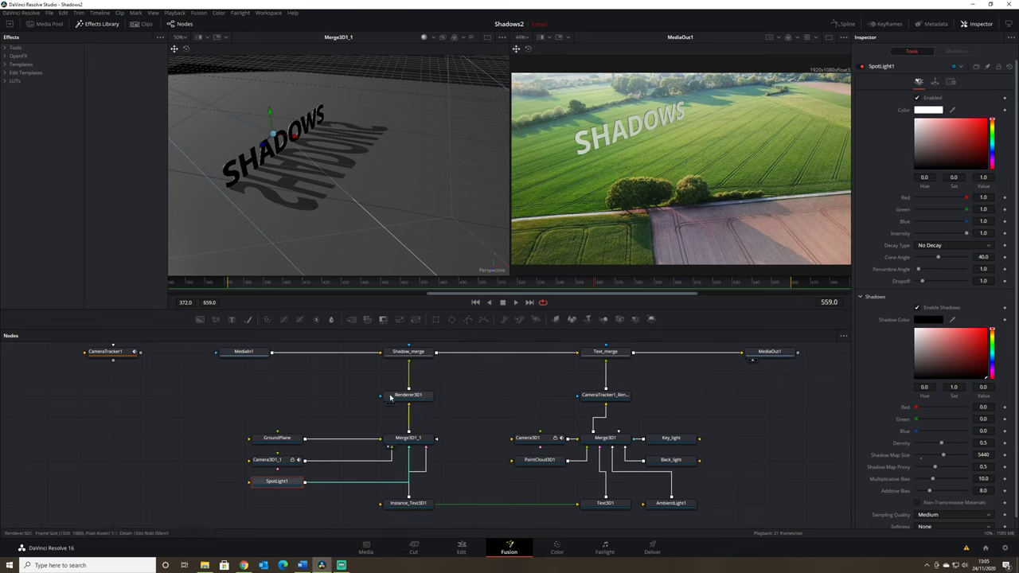
click(406, 398)
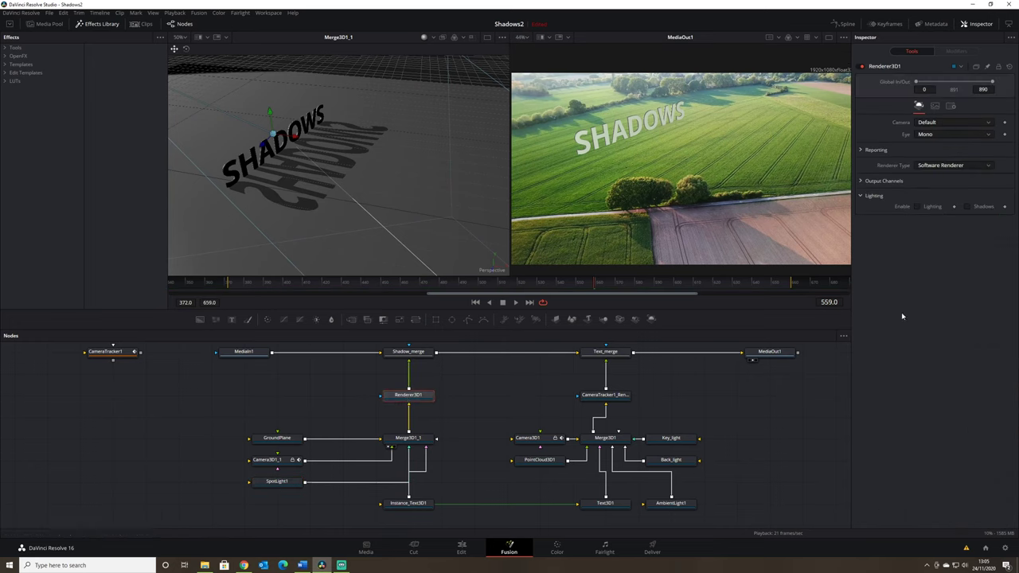
click(918, 207)
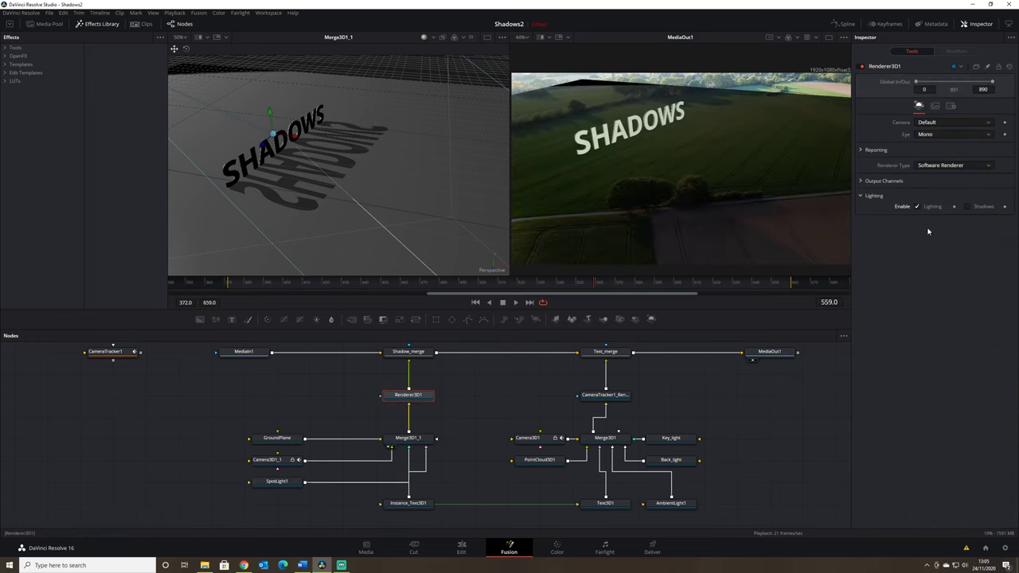
click(967, 207)
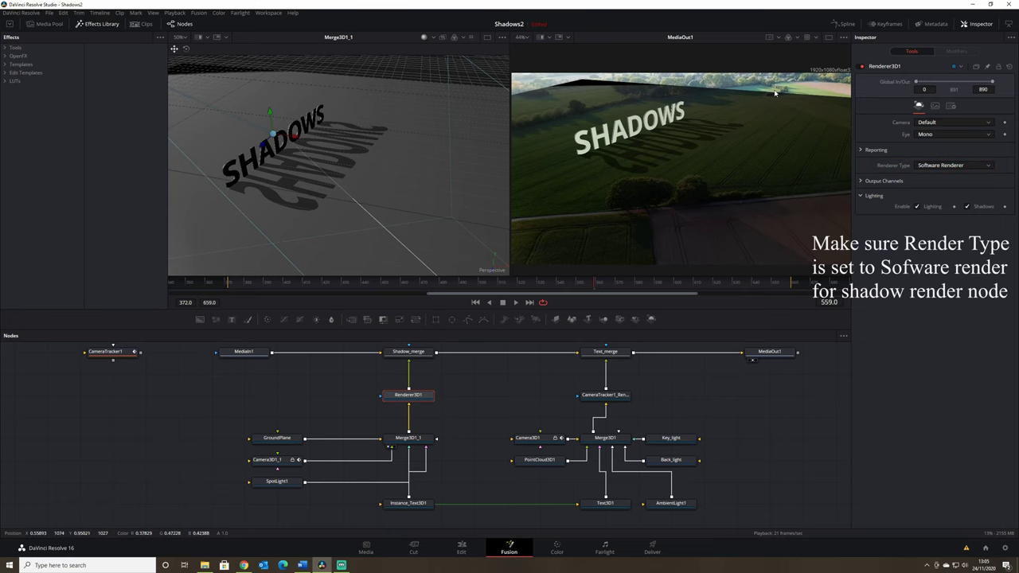
Turn off Receives Lighting in the GroundPlane's material while leaving Receives Shadows enabled.
click(270, 444)
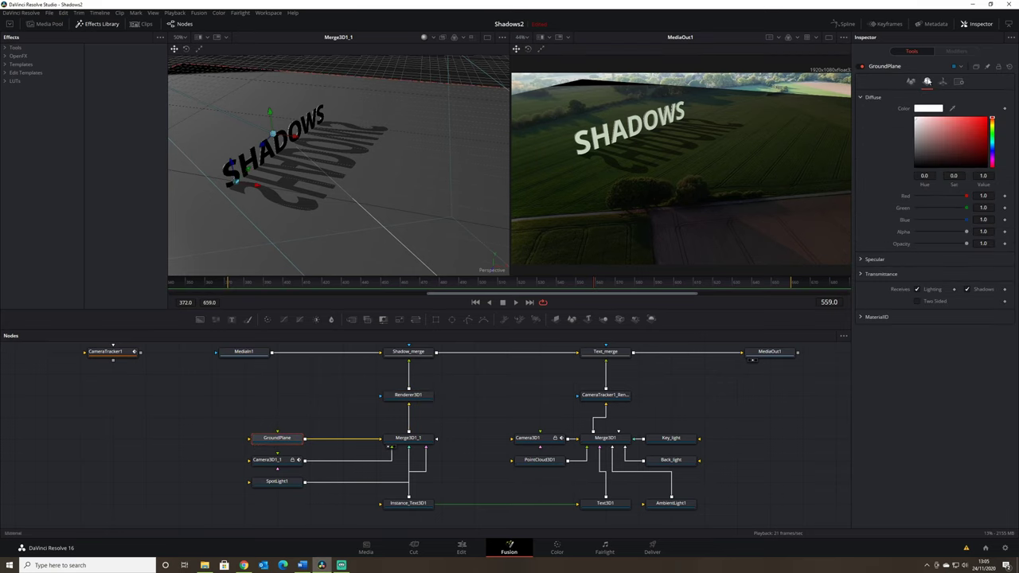
click(917, 290)
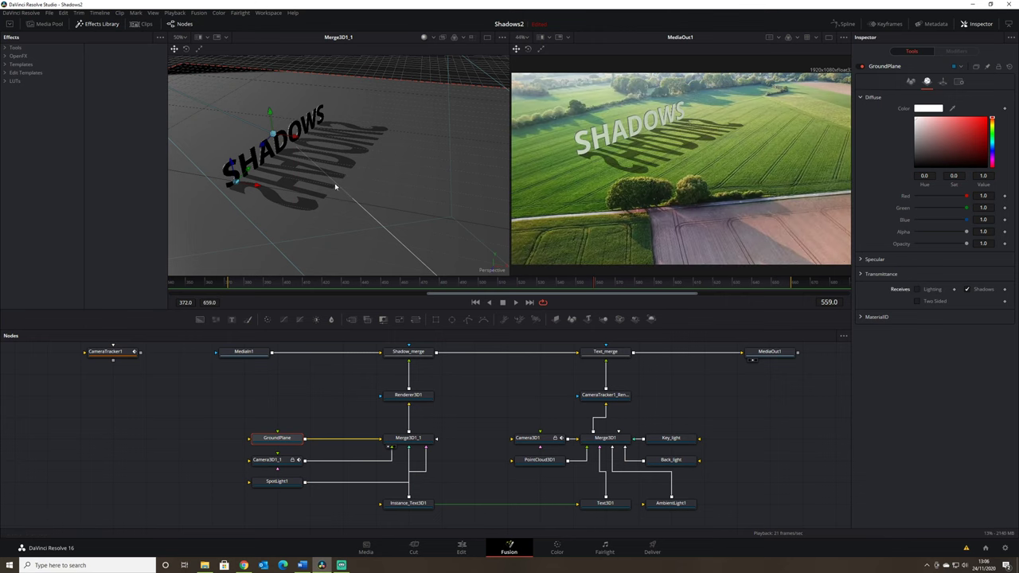
drag(403, 191, 382, 178)
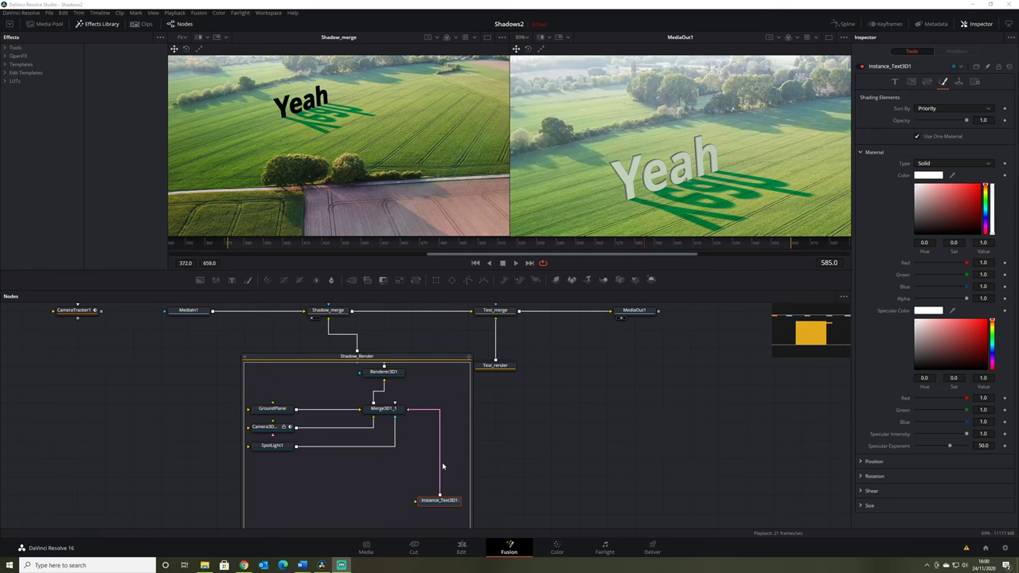
Display the Shadow_merge output in the second viewer in place of MediaOut1 and inspect the Yeah text and its shadow.
scroll(382, 374, up, 2)
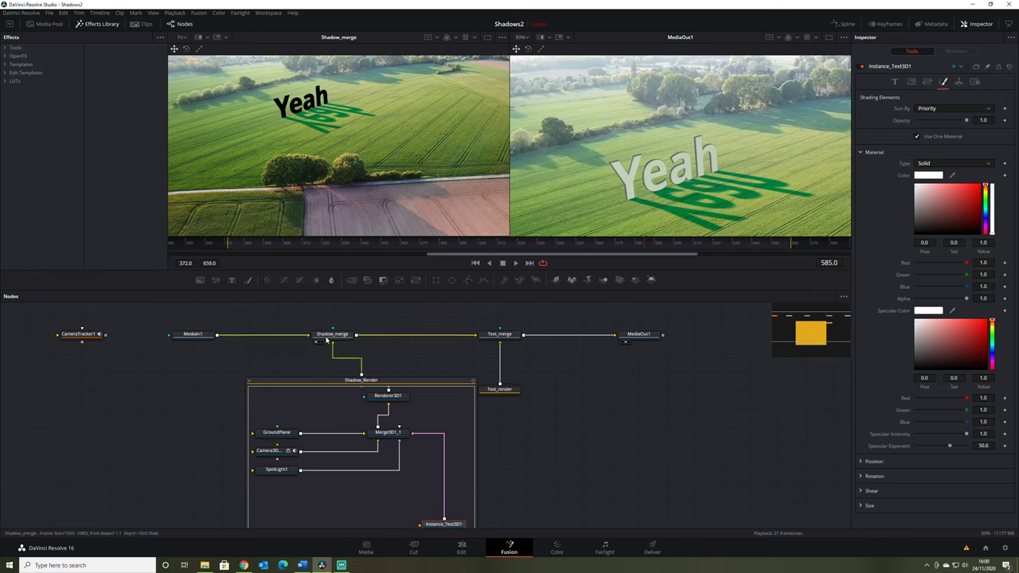
drag(326, 338, 662, 182)
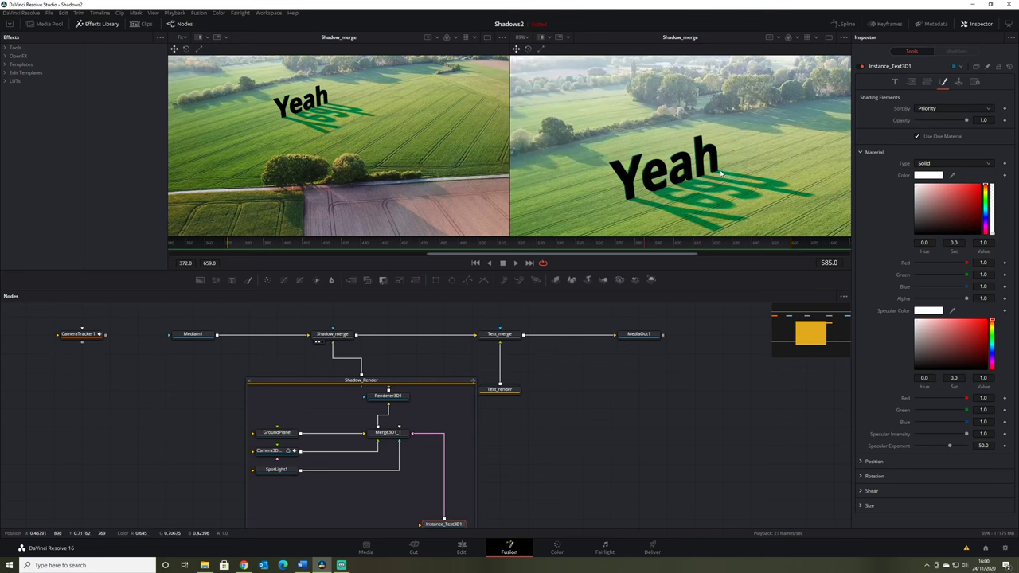
scroll(676, 159, down, 2)
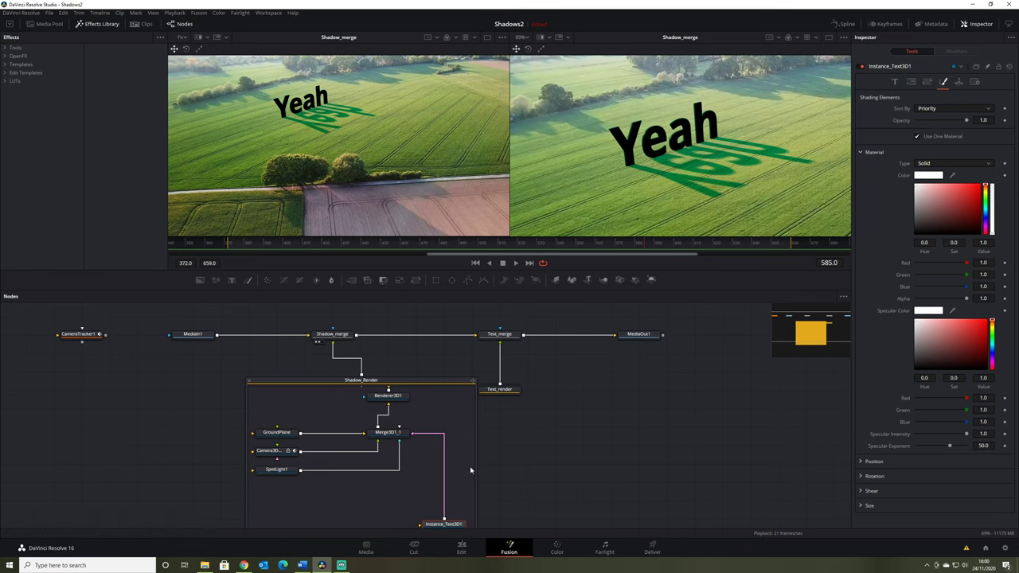
Insert an Override 3D node between Instance_Text3D1 and Merge3D1_1 inside the Shadow_Render group.
scroll(499, 427, down, 3)
key(shift+space)
text(over)
click(510, 174)
click(538, 337)
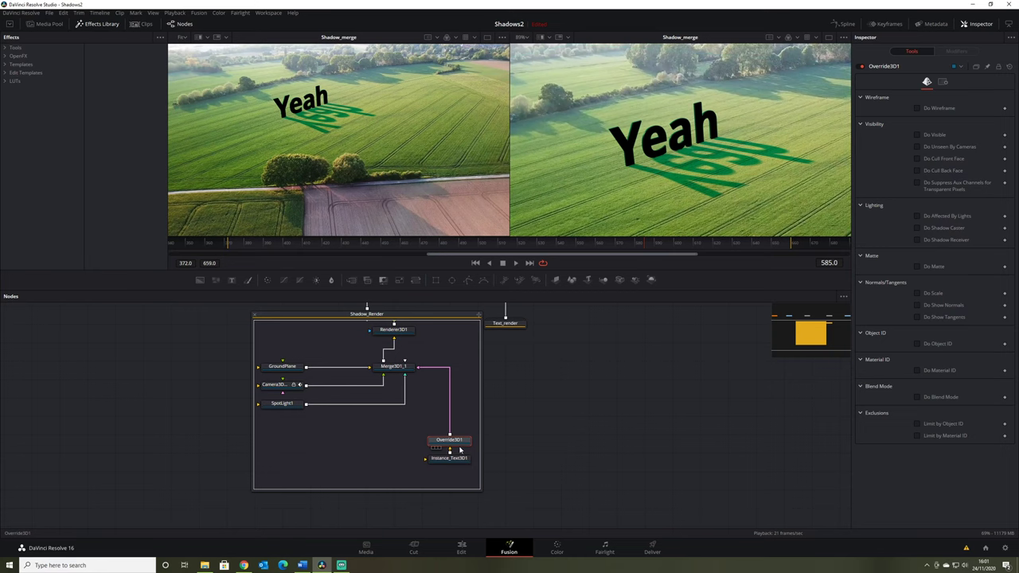
Enable Do Unseen By Cameras and Unseen by Cameras in Override3D1 so only the text's shadow renders.
click(917, 147)
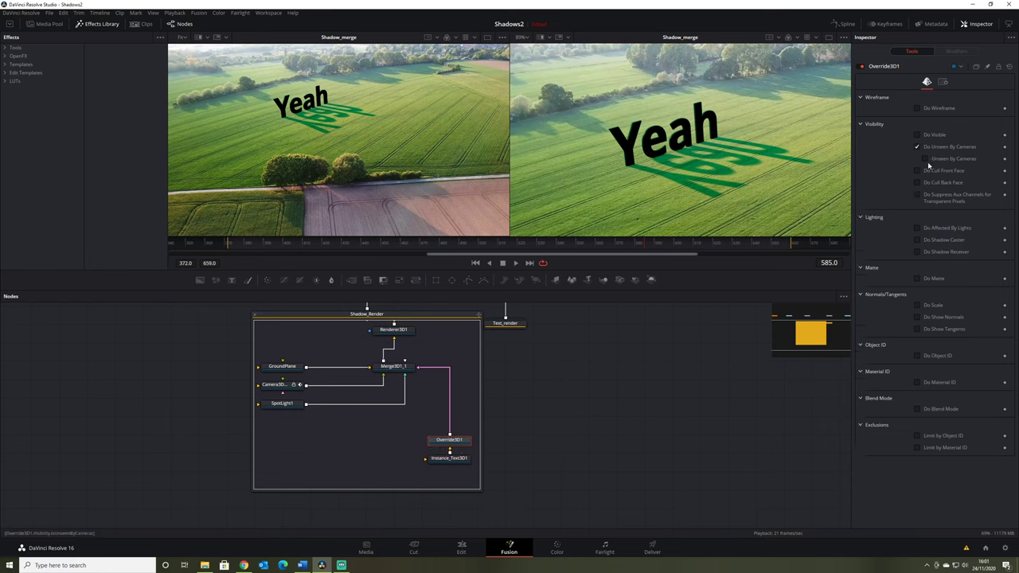
click(924, 160)
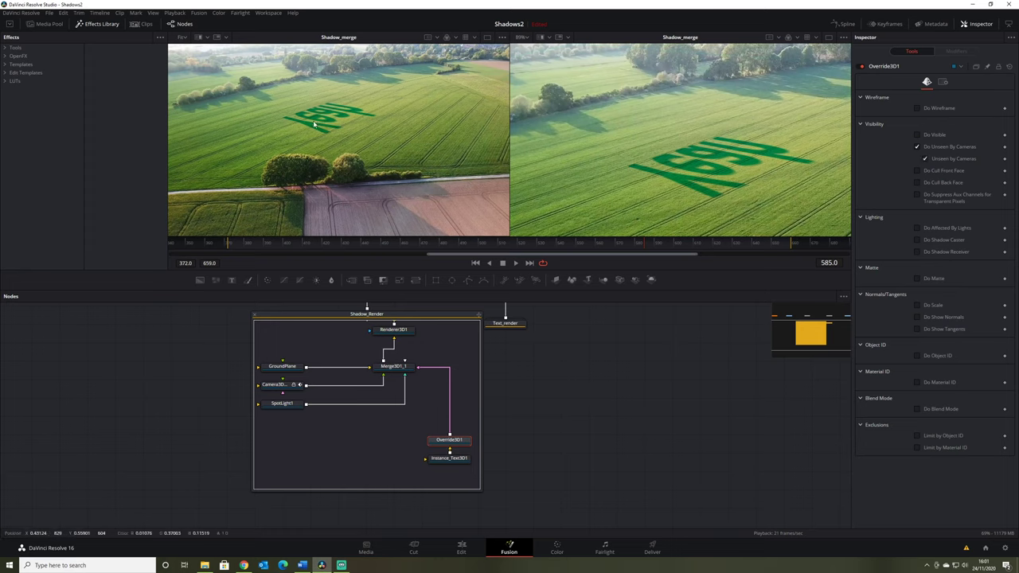
scroll(546, 404, up, 3)
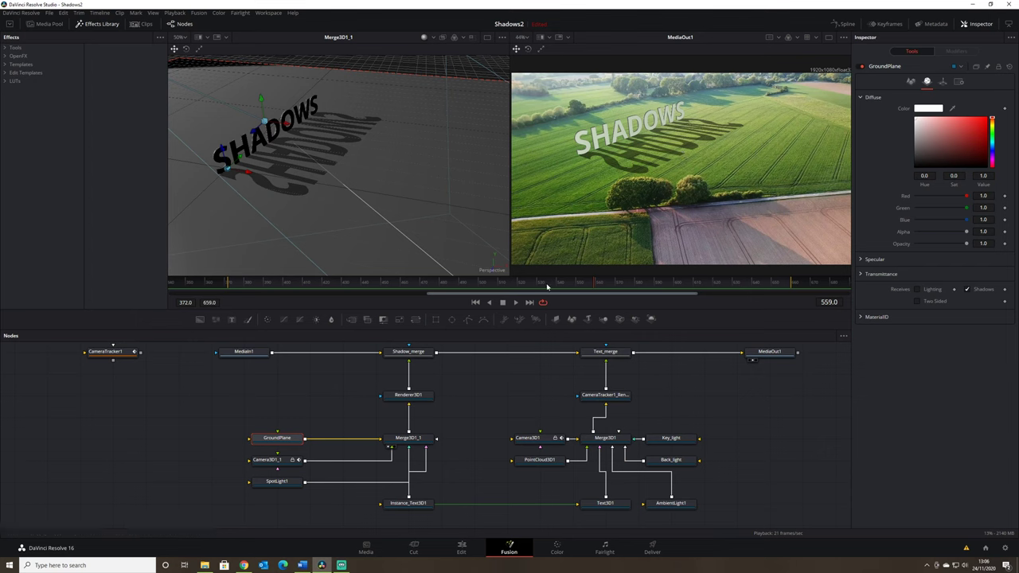
Go to frame 497 and examine the SHADOWS text and its cast shadow on the field up close.
drag(518, 286, 455, 288)
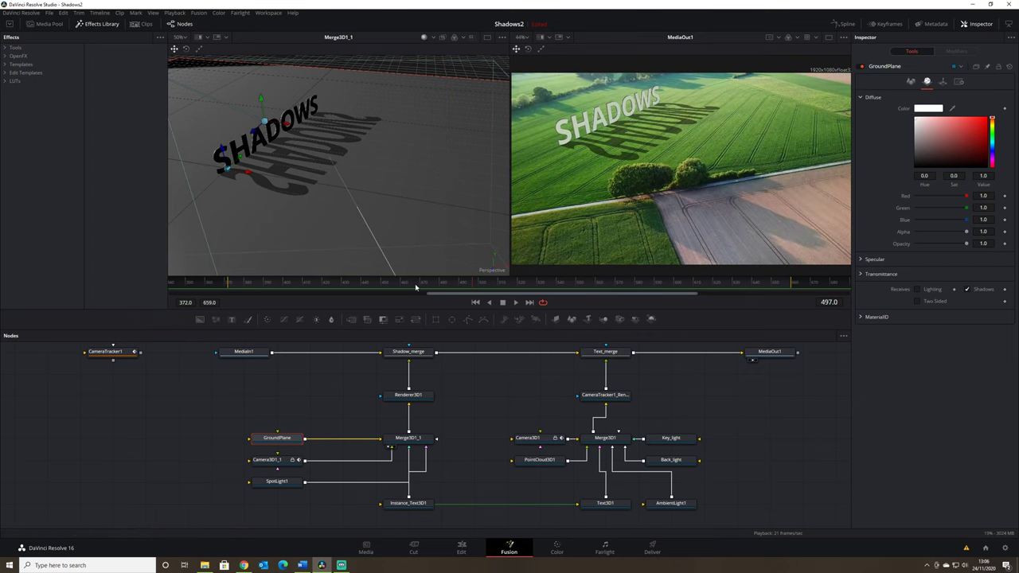
scroll(634, 162, up, 5)
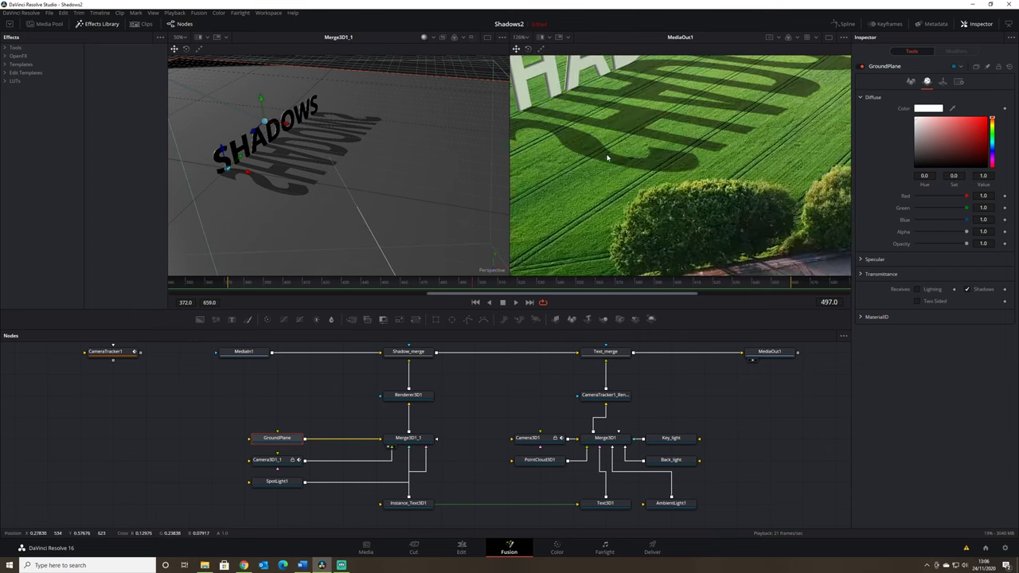
scroll(673, 139, down, 3)
scroll(673, 139, down, 1)
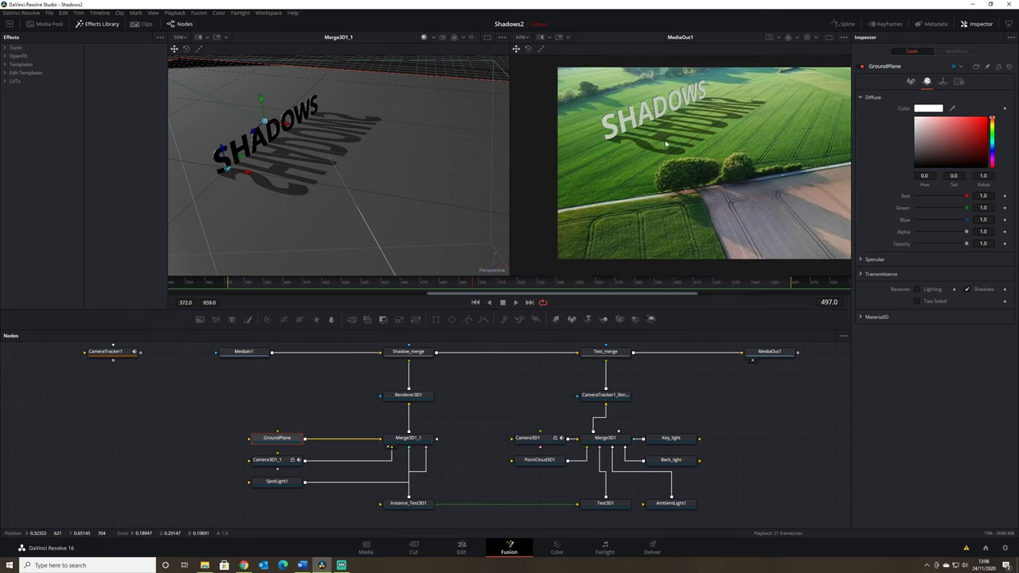
scroll(600, 134, up, 3)
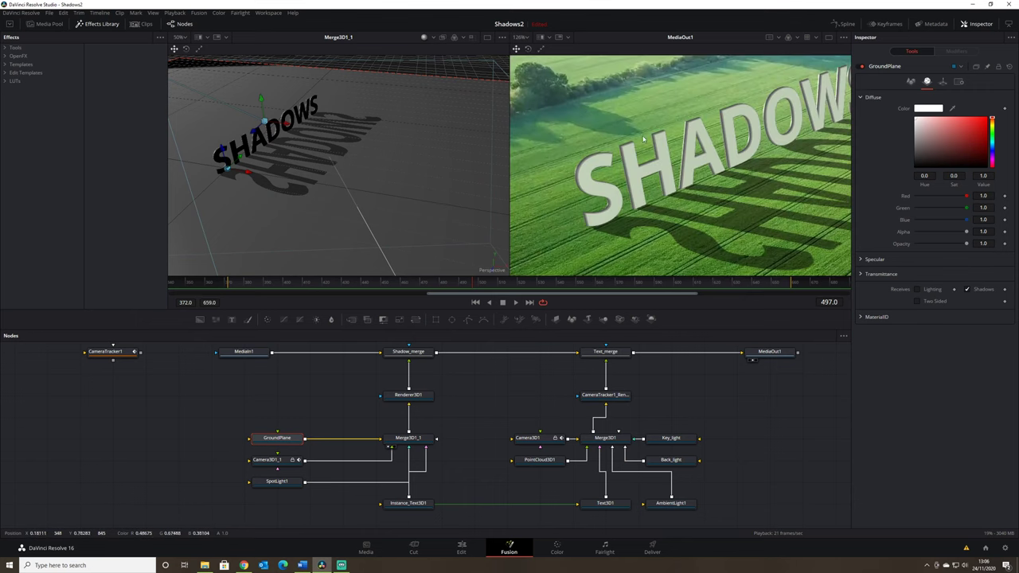
scroll(667, 72, down, 3)
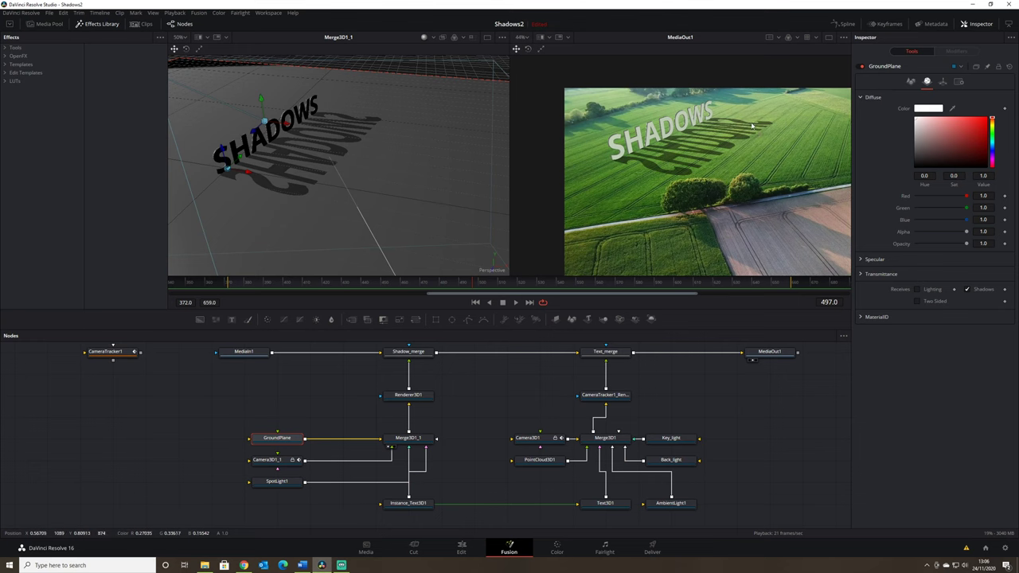
scroll(669, 181, down, 2)
scroll(669, 182, up, 3)
scroll(684, 178, down, 3)
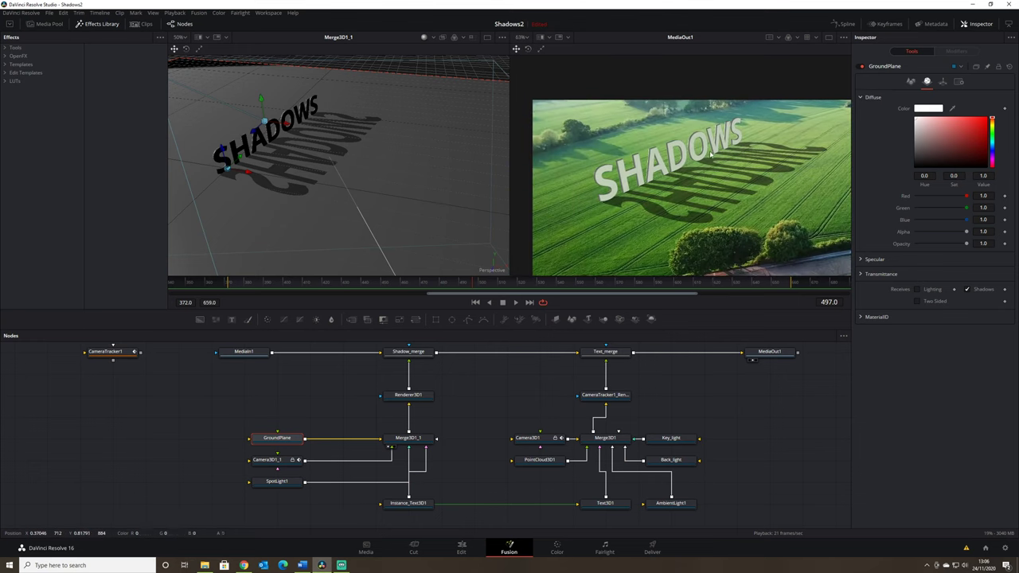
scroll(695, 175, up, 2)
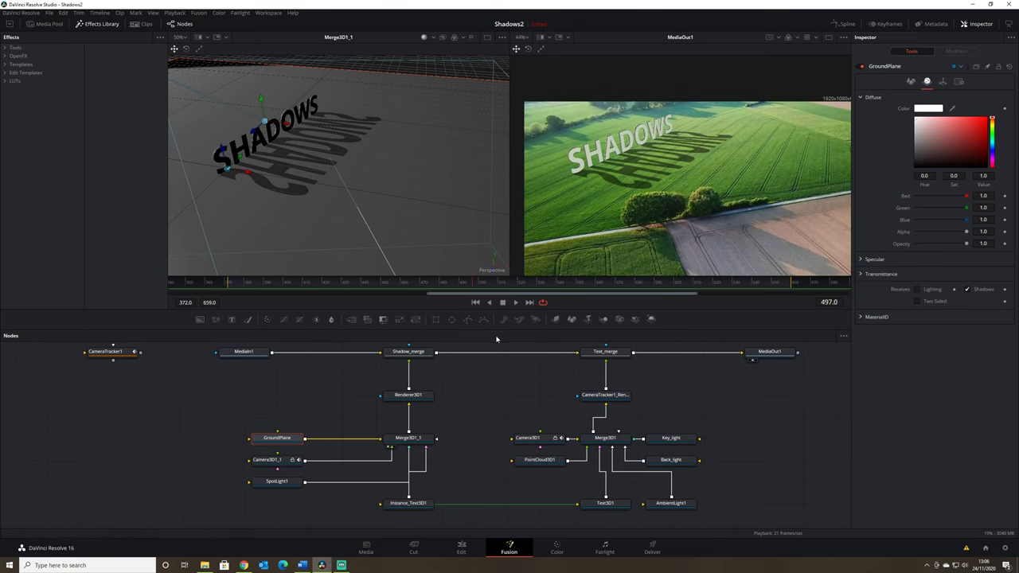
Set SpotLight1's shadow Softness to Constant with a Constant Softness of 0.0094, and check the softened edges up close.
click(289, 486)
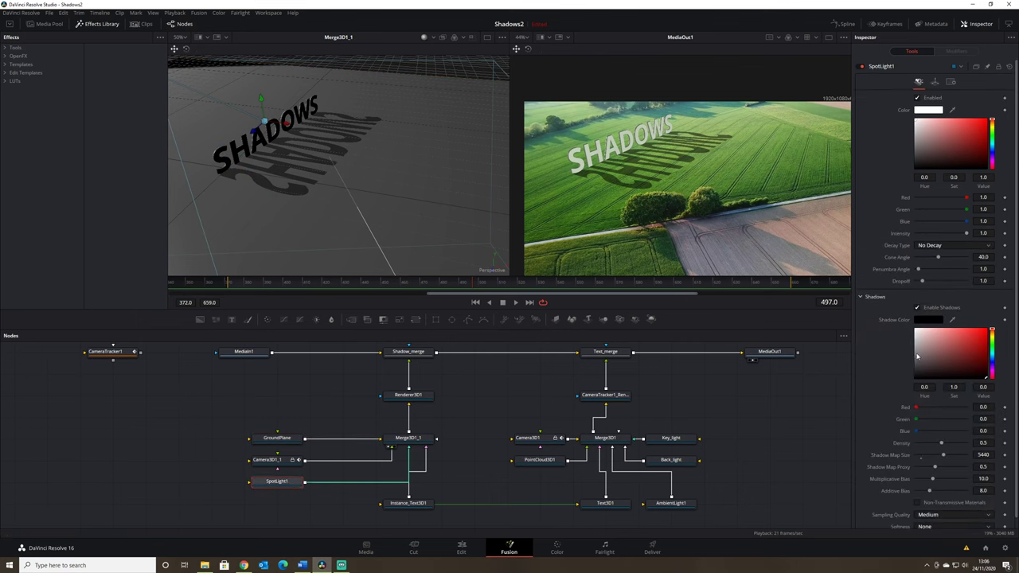
scroll(943, 430, down, 1)
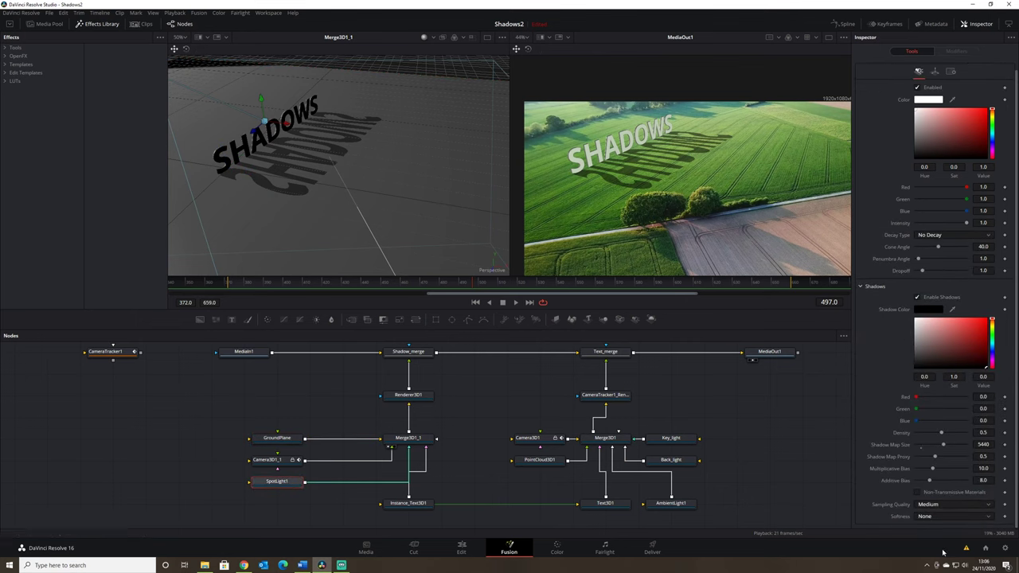
click(953, 516)
click(946, 539)
scroll(944, 522, down, 1)
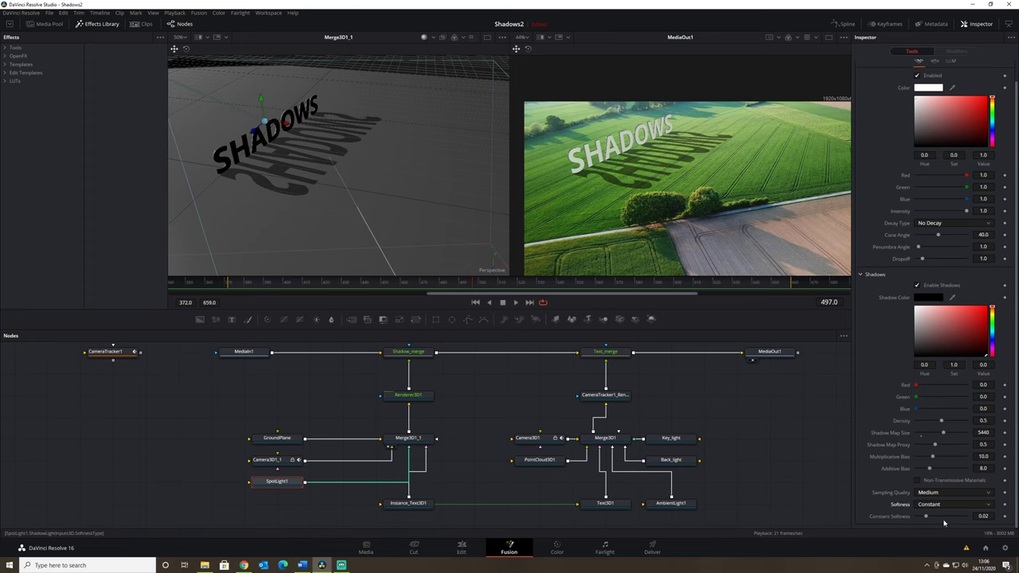
drag(926, 517, 921, 518)
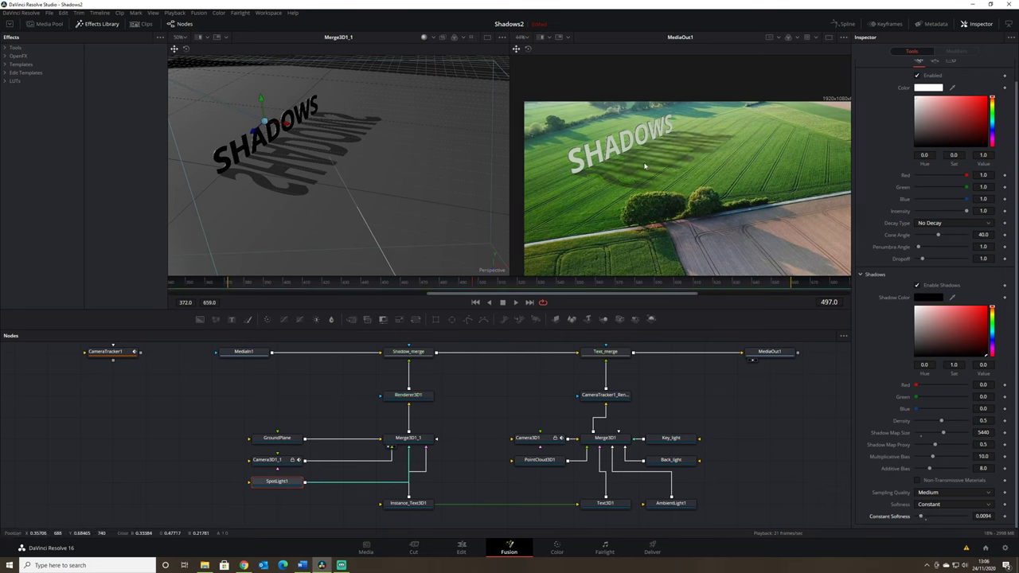
scroll(617, 166, up, 5)
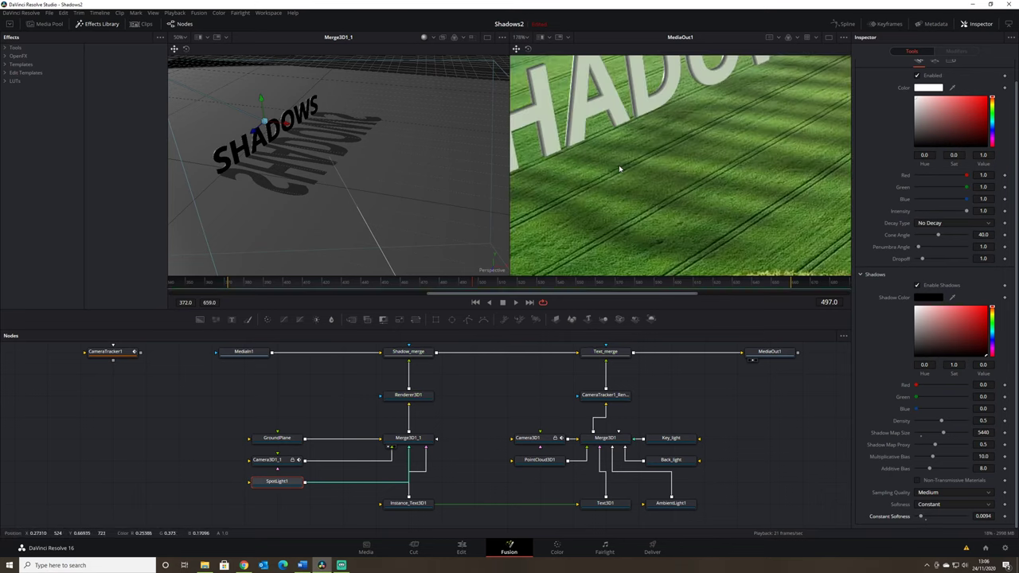
scroll(620, 167, down, 4)
scroll(577, 159, up, 2)
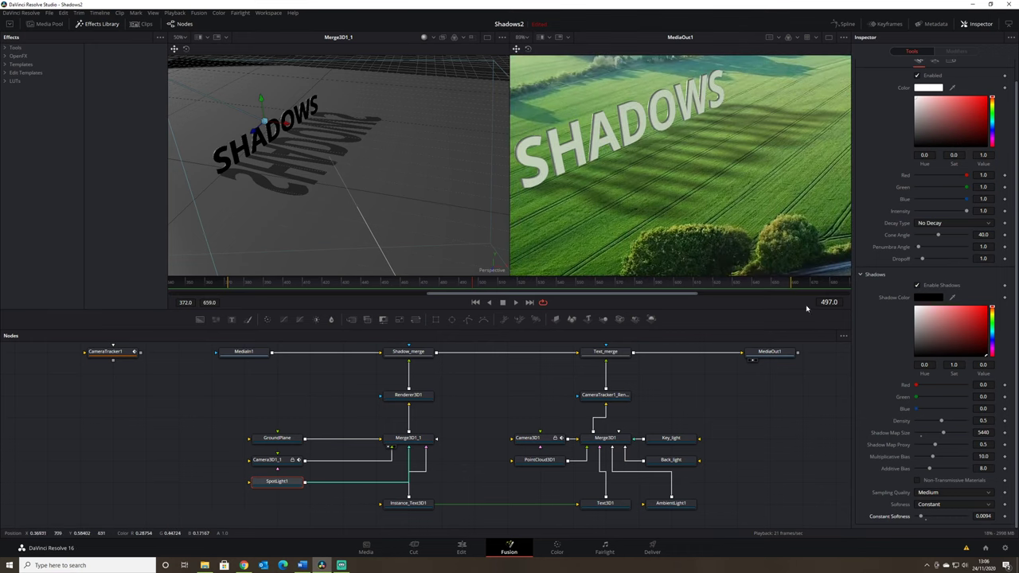
Reduce SpotLight1's Constant Softness to 0.0016 and check the shadow edges on the field up close.
drag(921, 520, 919, 522)
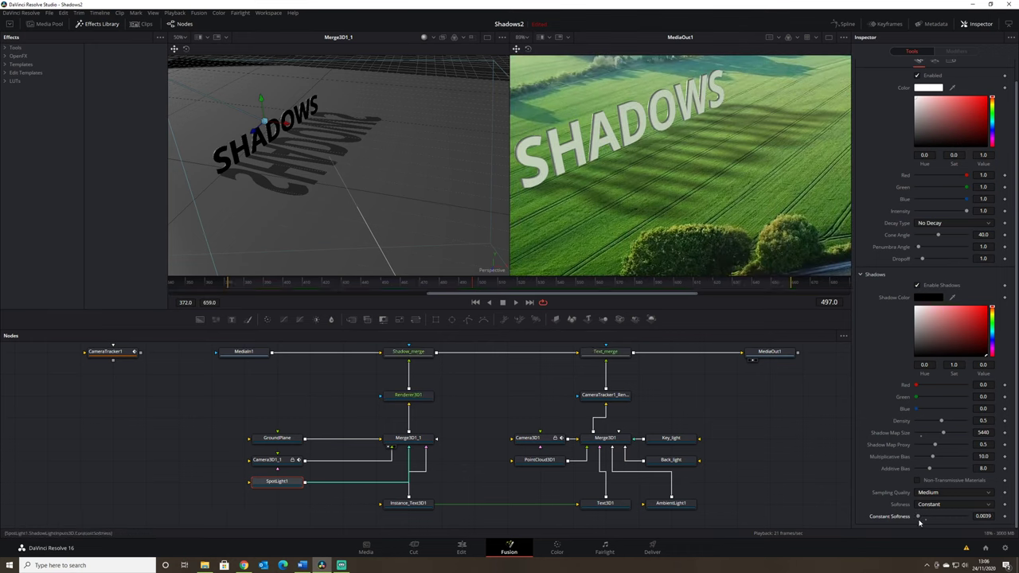
drag(919, 521, 917, 521)
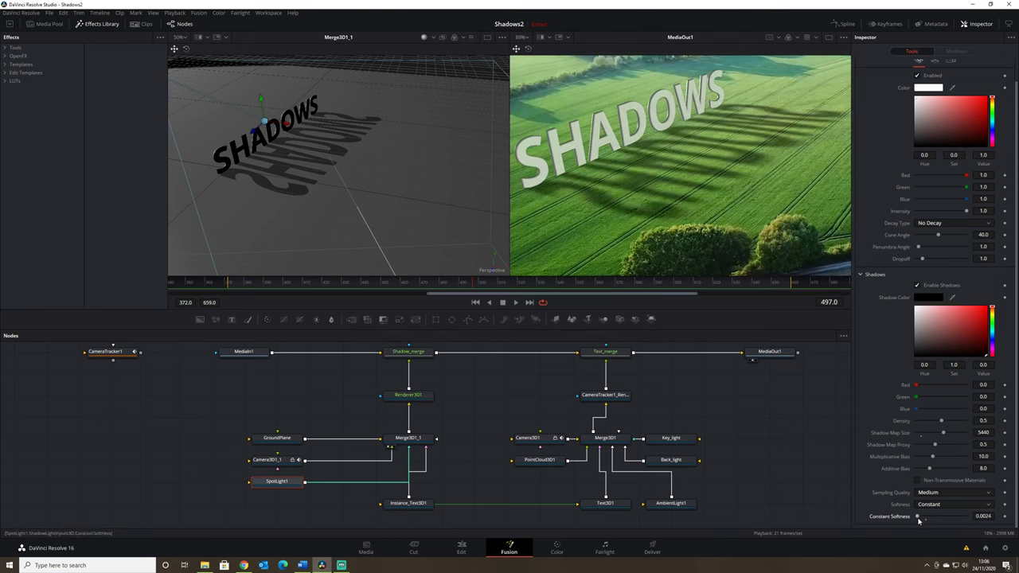
scroll(702, 195, down, 2)
scroll(702, 195, up, 2)
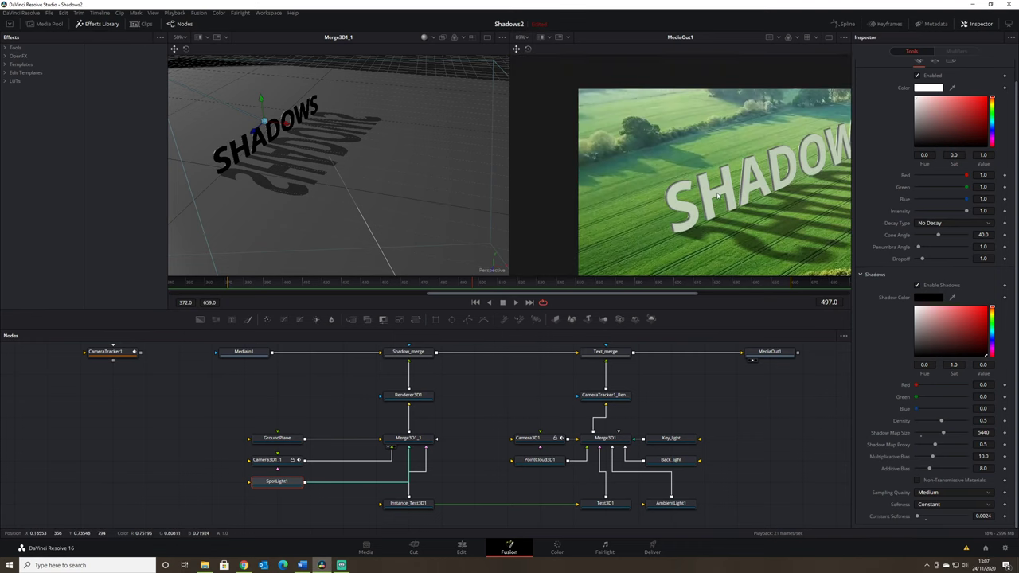
scroll(698, 196, up, 1)
drag(919, 518, 917, 518)
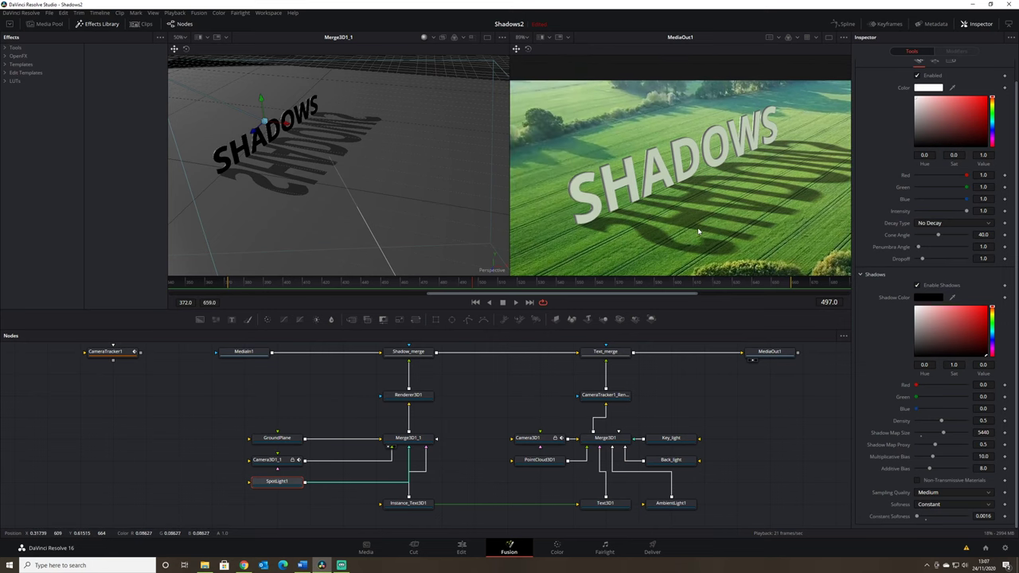
scroll(703, 228, down, 1)
drag(710, 236, 703, 193)
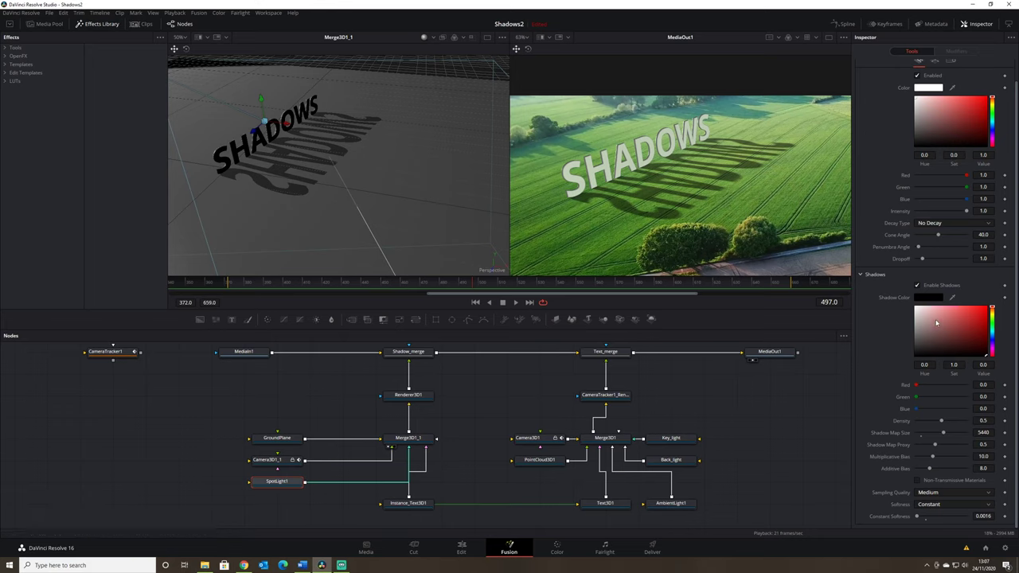
Try a blue hue of 0.608 for SpotLight1's shadow color, then return the color to black.
click(992, 337)
drag(958, 342, 962, 307)
drag(966, 334, 988, 355)
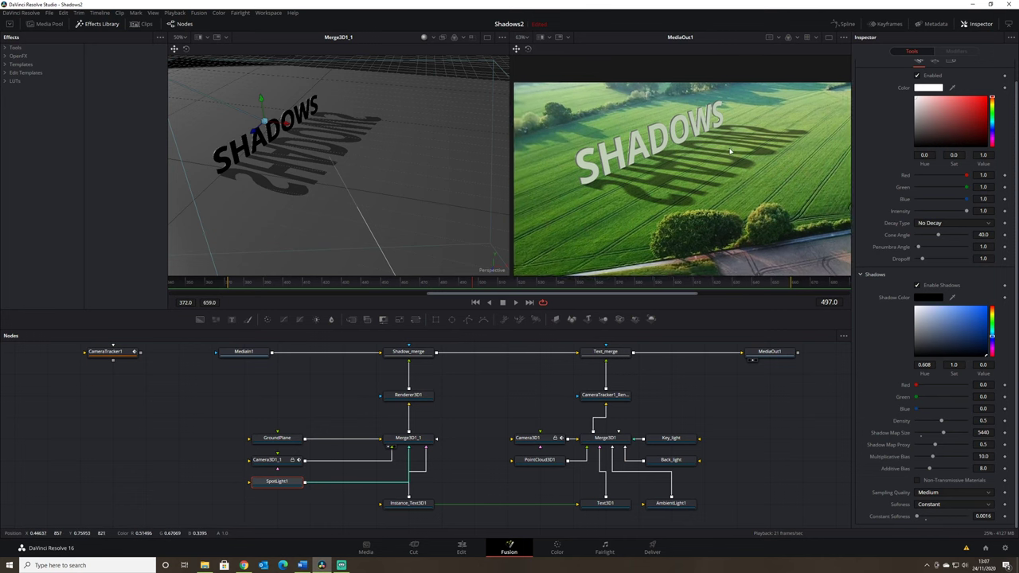
Insert a Color Corrector after Renderer3D1 and tint the master range with a tint of about 0.494 and strength 0.6806.
click(413, 399)
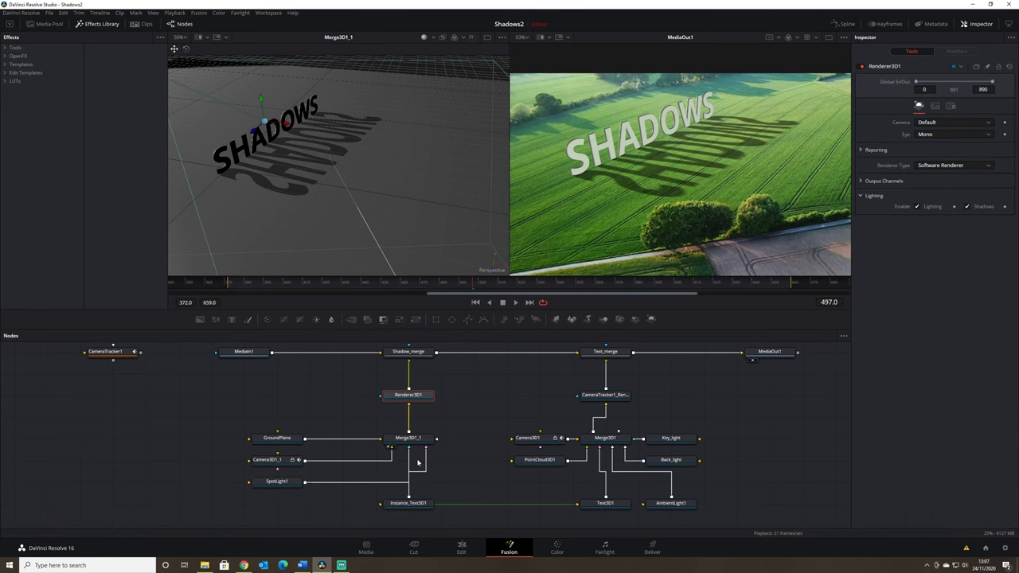
click(280, 321)
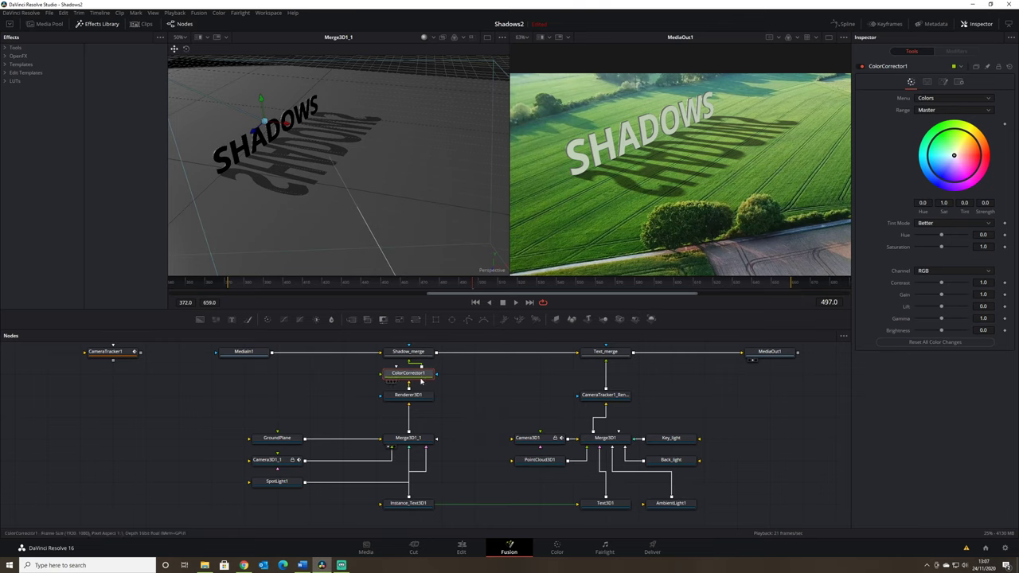
drag(955, 157, 933, 157)
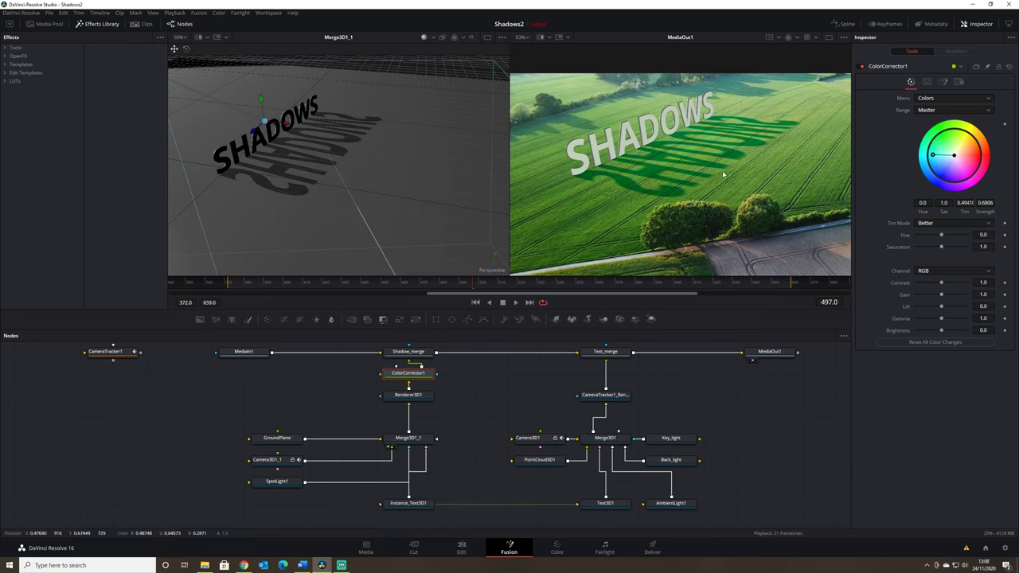
scroll(740, 174, down, 2)
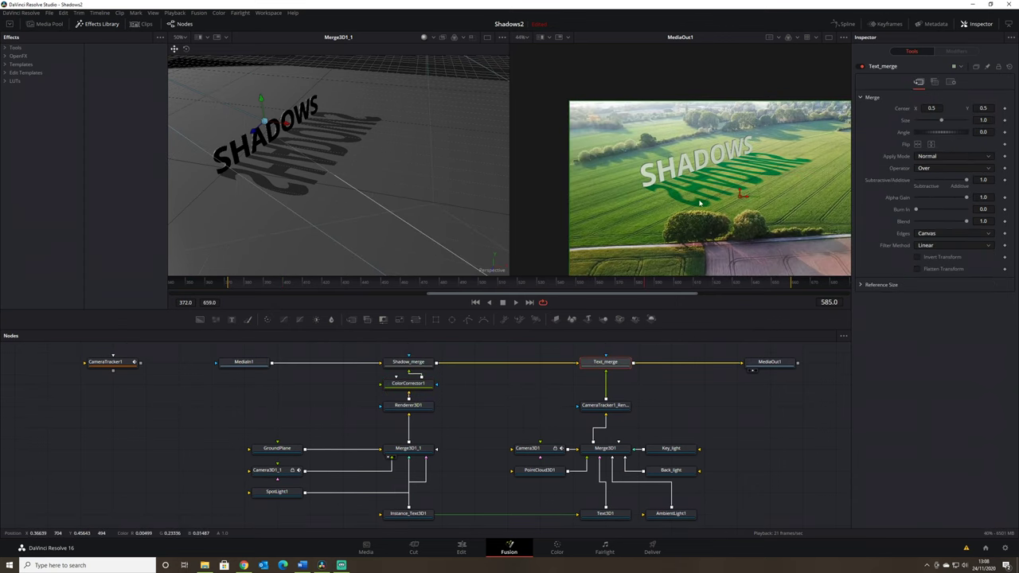
Lower SpotLight1 in the 3D scene to lengthen the text's shadows, and examine where they fall on the bushes.
click(276, 491)
drag(298, 167, 271, 112)
mouse_move(215, 69)
mouse_down()
mouse_move(213, 58)
mouse_move(220, 87)
mouse_up()
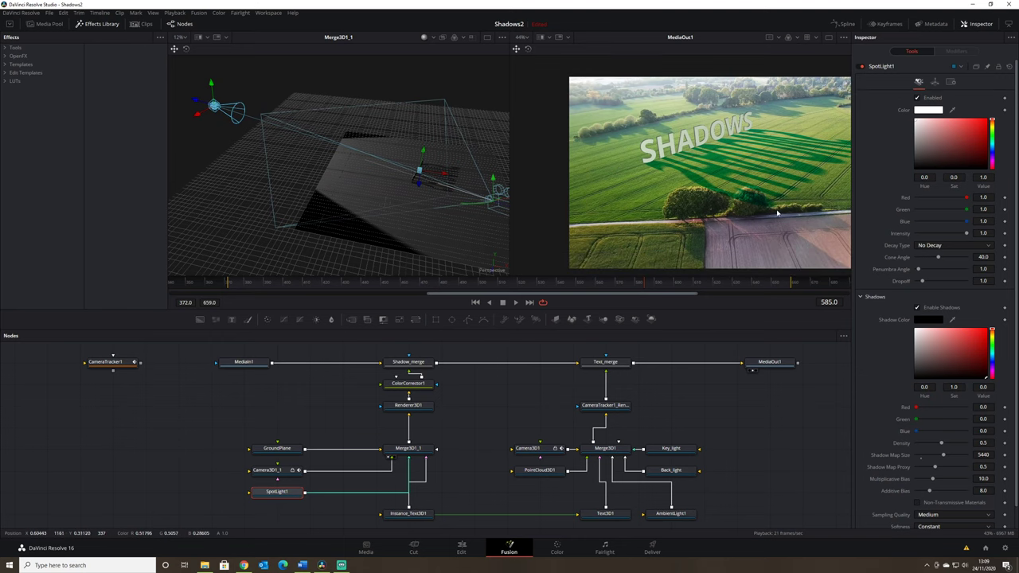
scroll(777, 213, up, 5)
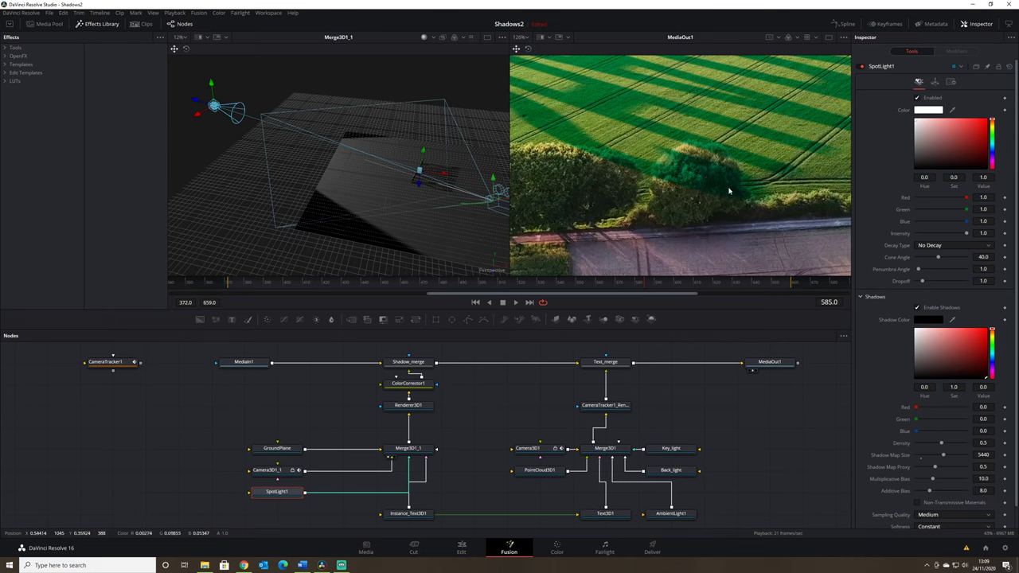
scroll(686, 179, down, 3)
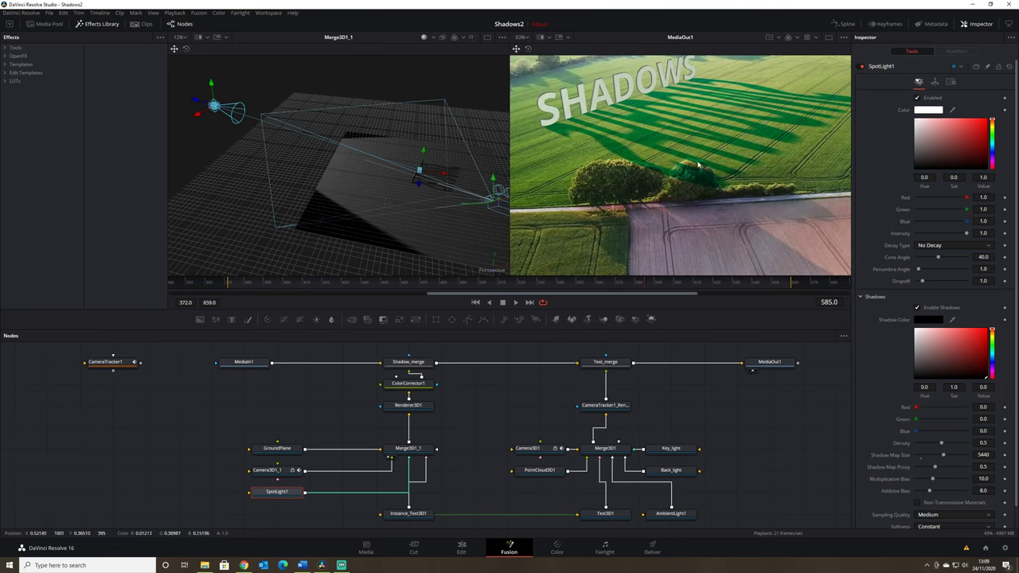
scroll(699, 151, down, 2)
key(ctrl+f)
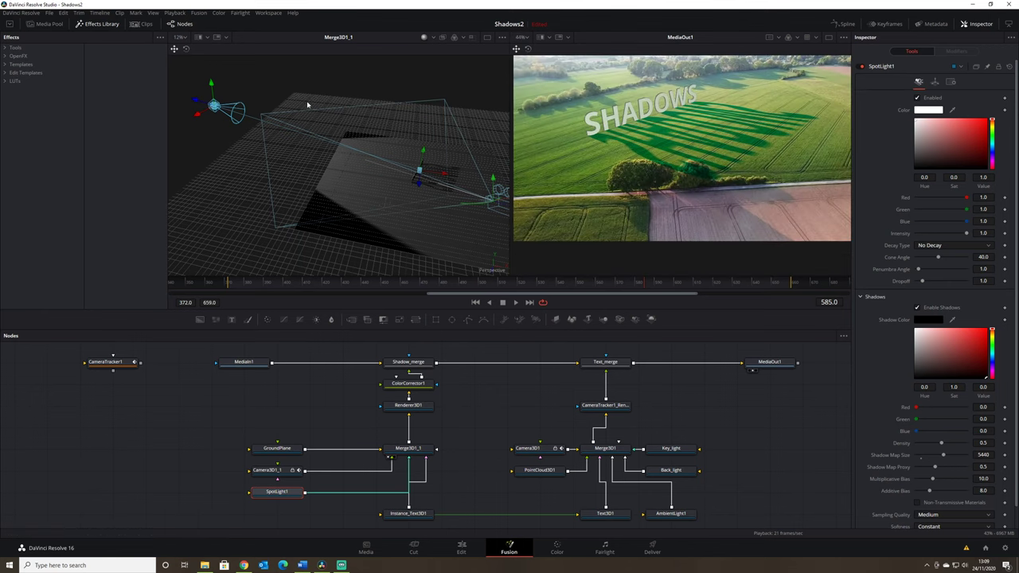
Raise SpotLight1 high above the scene to shorten the text's shadow on the field.
drag(211, 83, 219, 54)
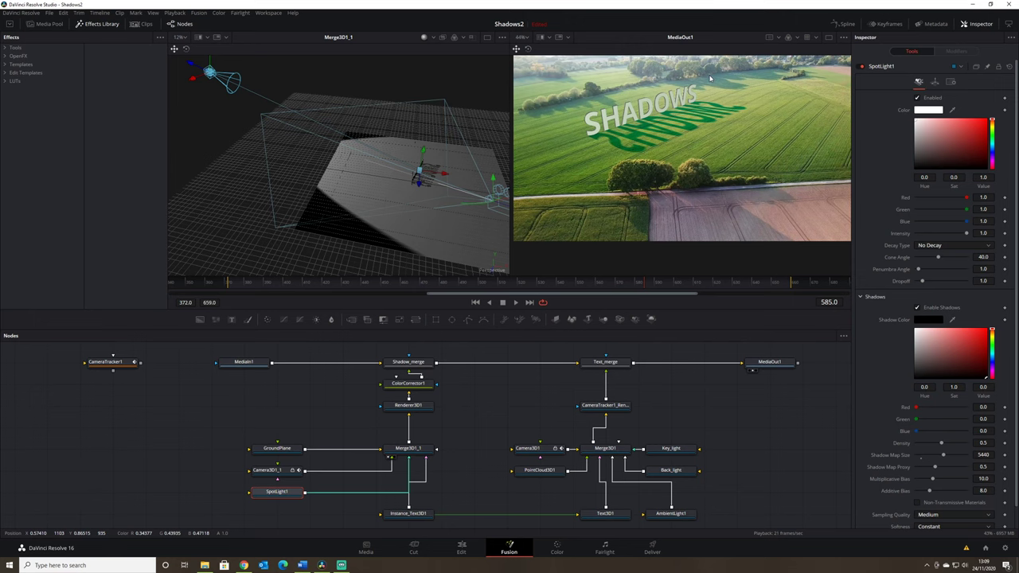
scroll(760, 123, up, 2)
scroll(746, 149, down, 2)
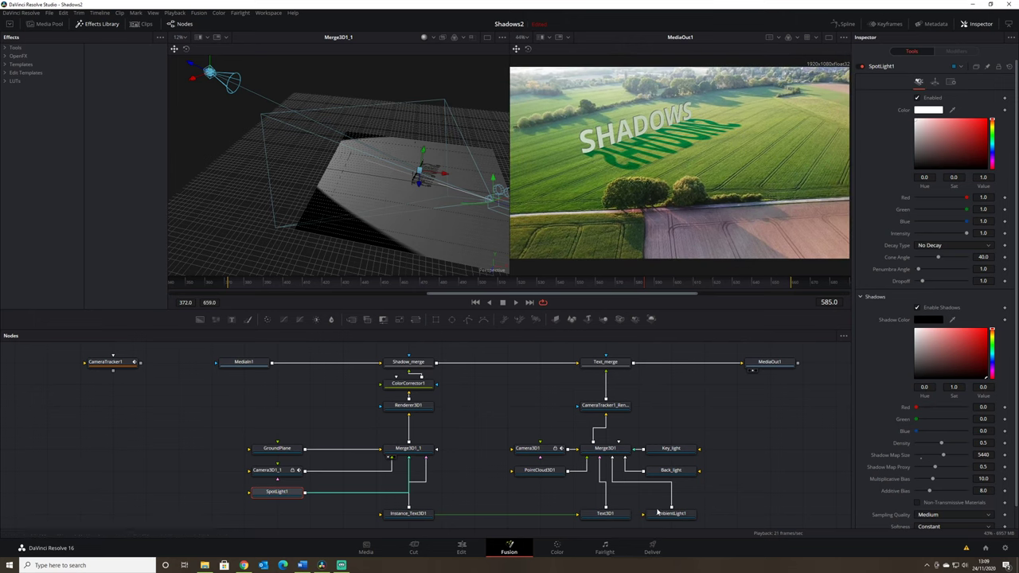
Replace the styled text of Text3D1 with "Yeah".
click(603, 513)
click(921, 153)
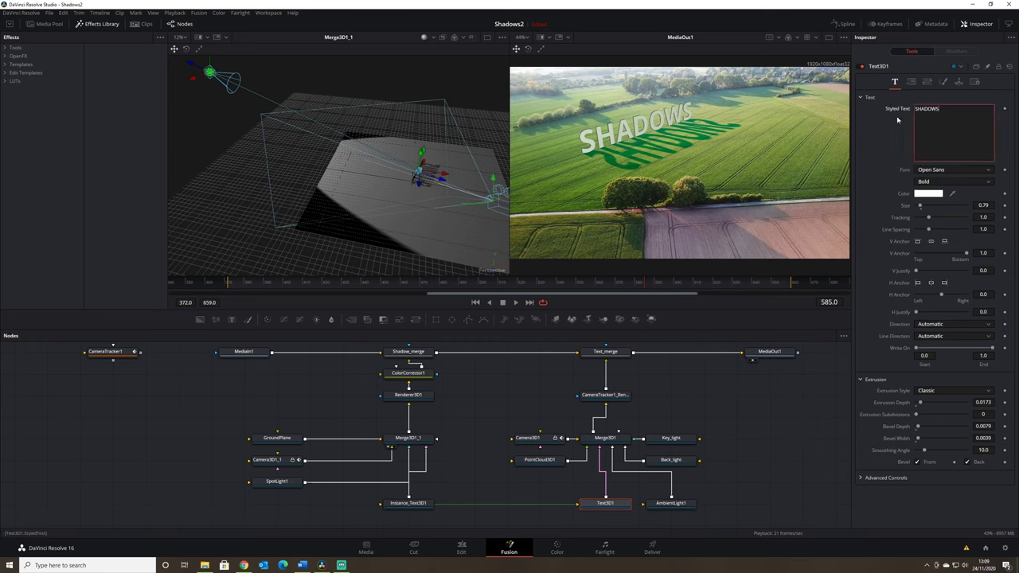
key(ctrl+a)
key(BackSpace)
text(Y)
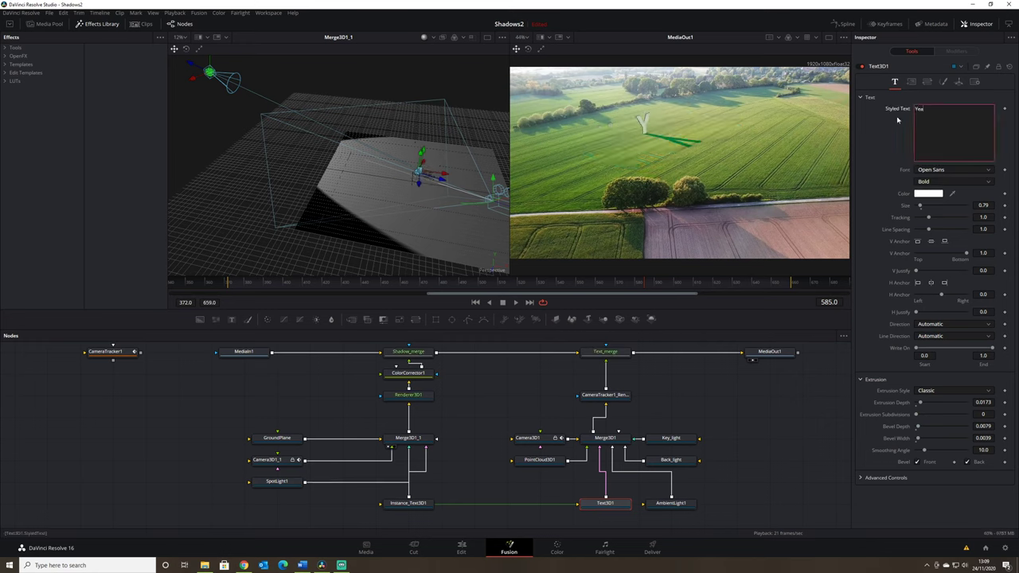
text(eas)
key(BackSpace)
text(h)
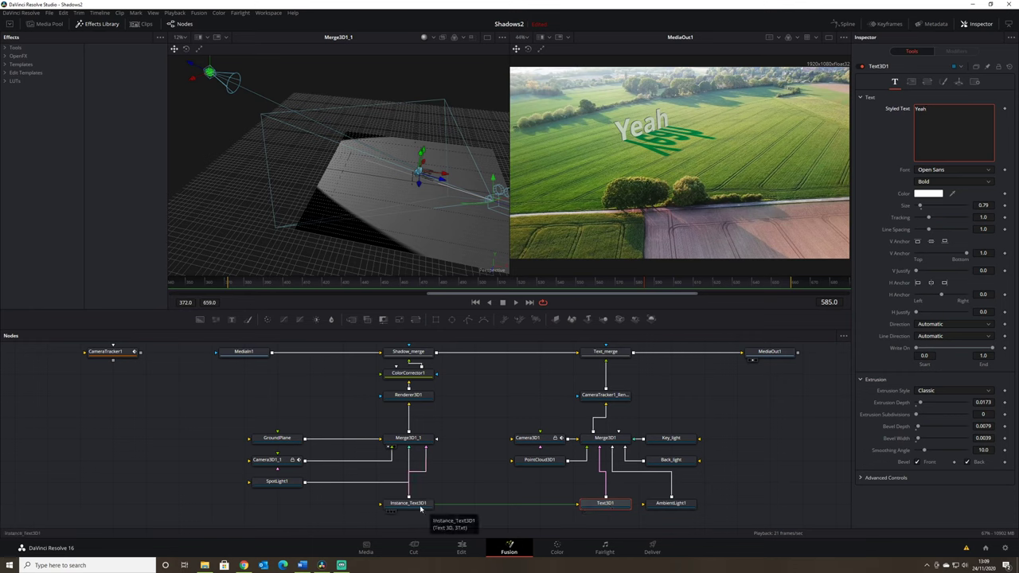
Group the nodes from ColorCorrector1 down to Instance_Text3D1, place the group below Shadow_merge and rename it Shadow_Render.
scroll(446, 448, down, 2)
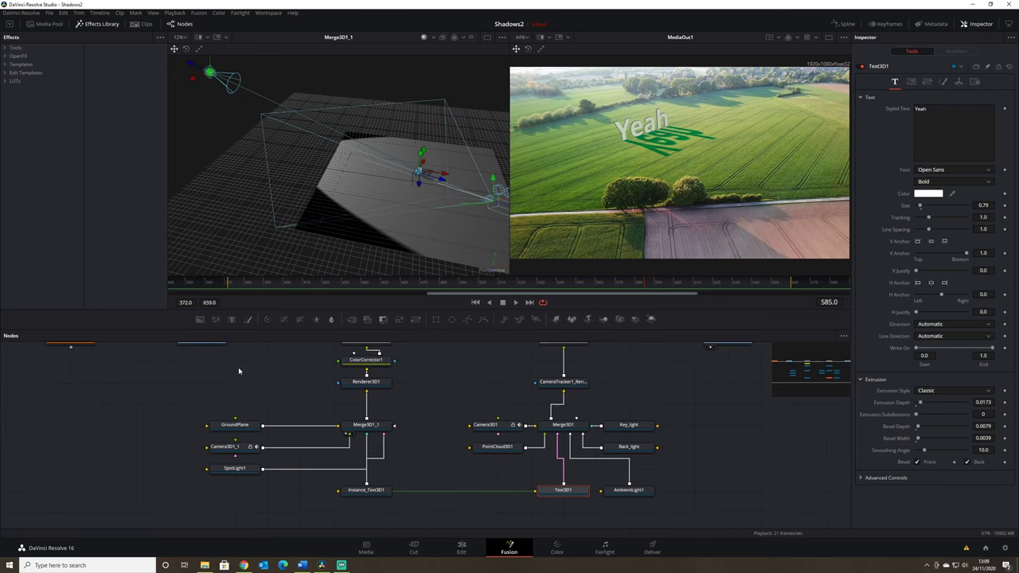
drag(200, 356, 382, 503)
key(ctrl+g)
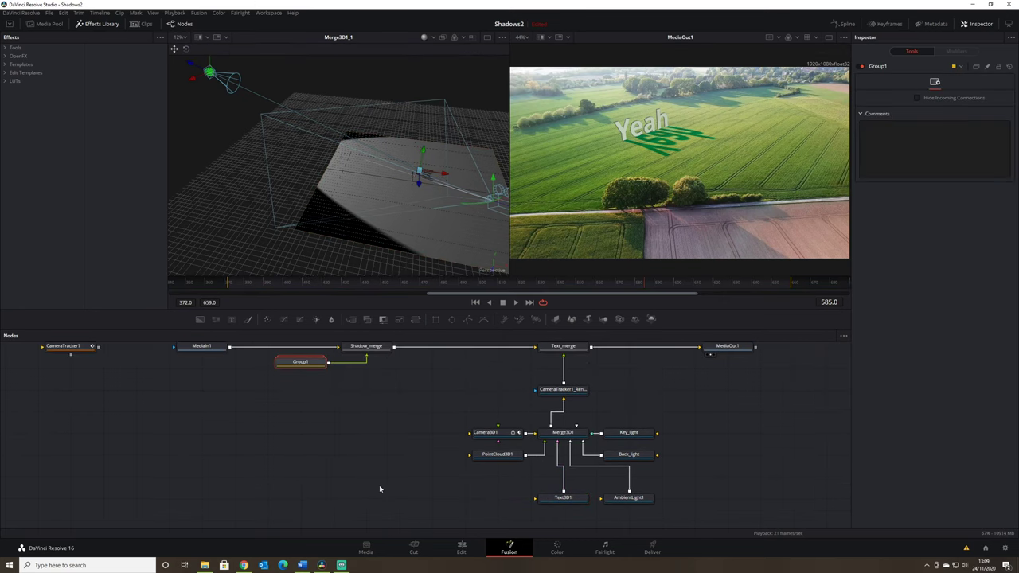
drag(301, 369, 356, 412)
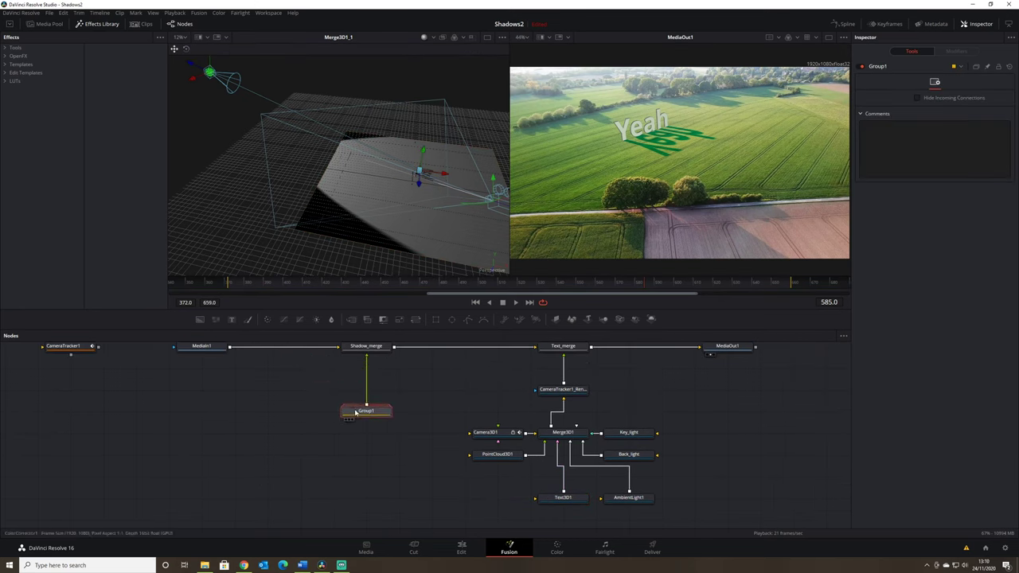
key(F2)
text(Shadow_Render)
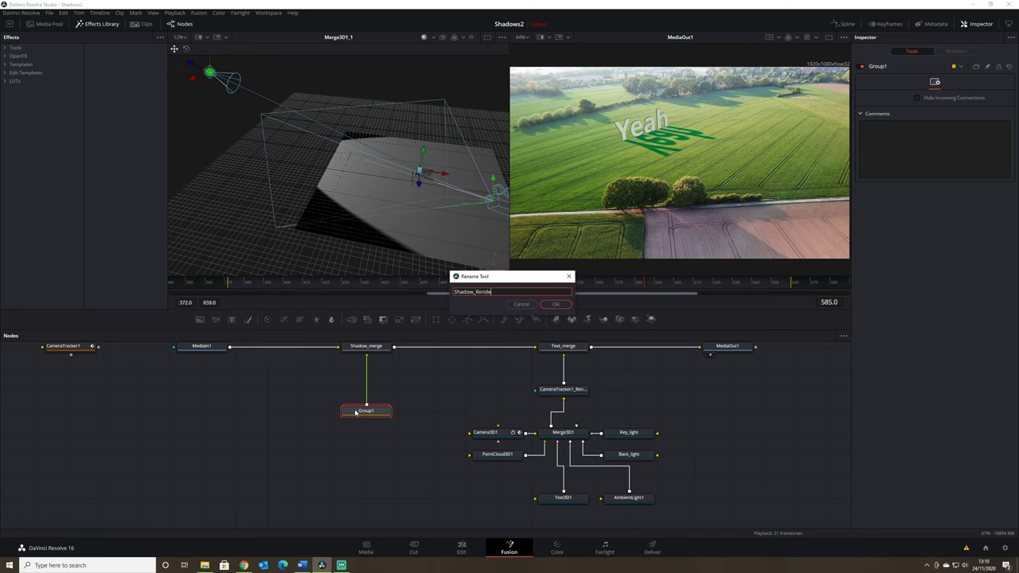
key(Return)
Group the text render nodes from CameraTracker1_Renderer down, rename the group Text_render and place it below Text_merge.
drag(465, 506, 666, 385)
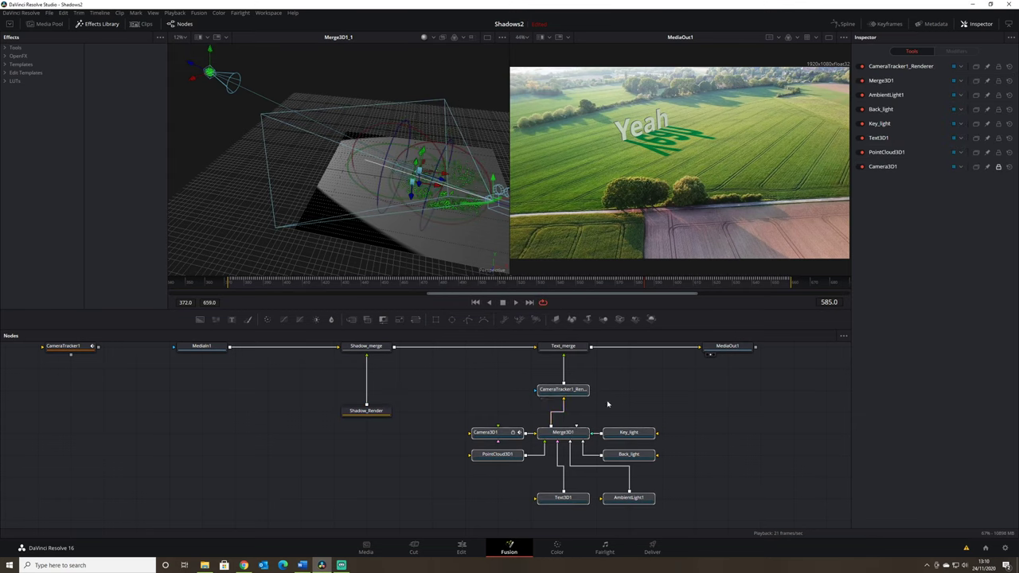
key(ctrl+g)
key(F2)
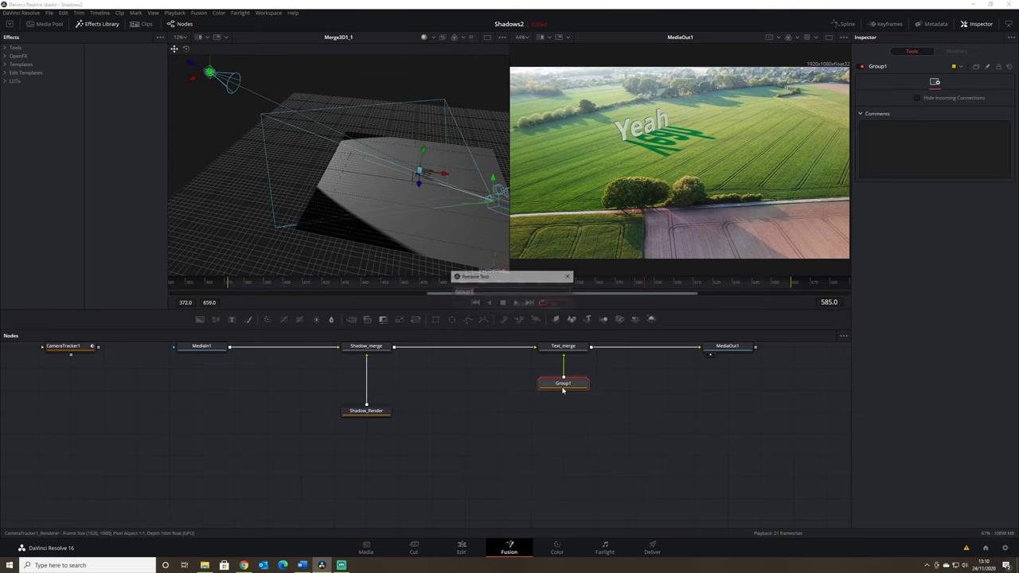
text(Tex)
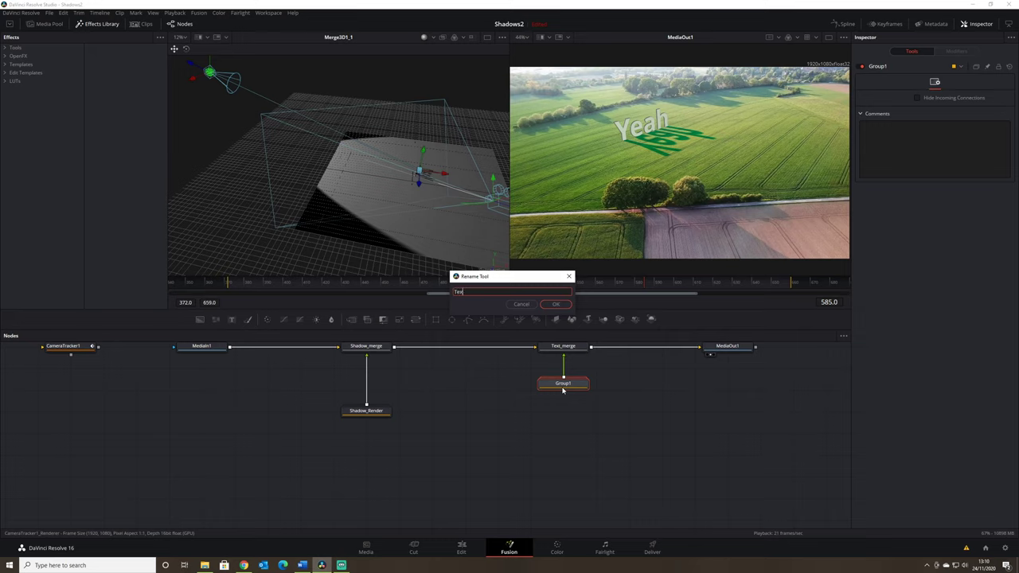
text(t_render)
key(Return)
drag(562, 389, 573, 411)
scroll(676, 472, up, 2)
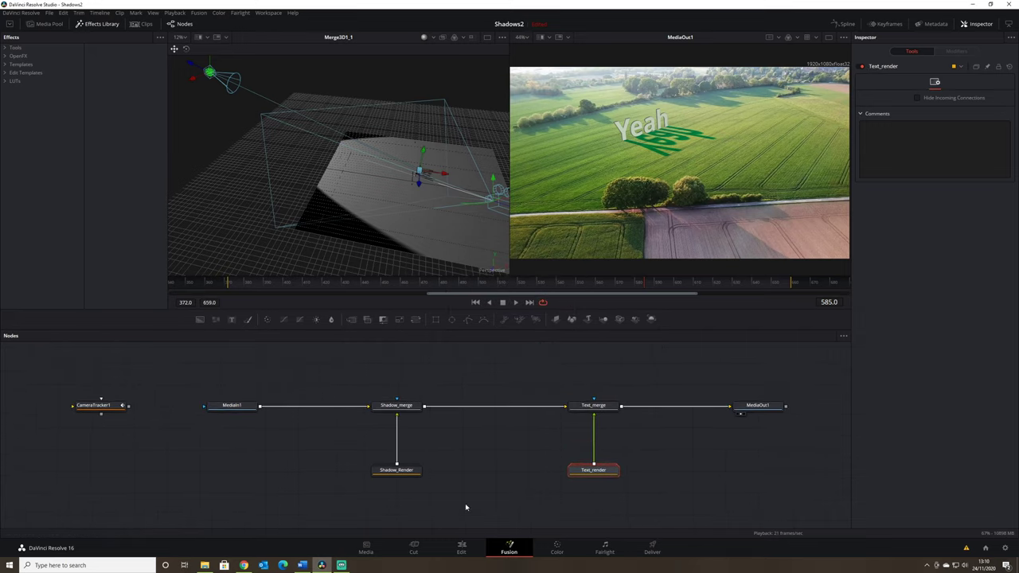